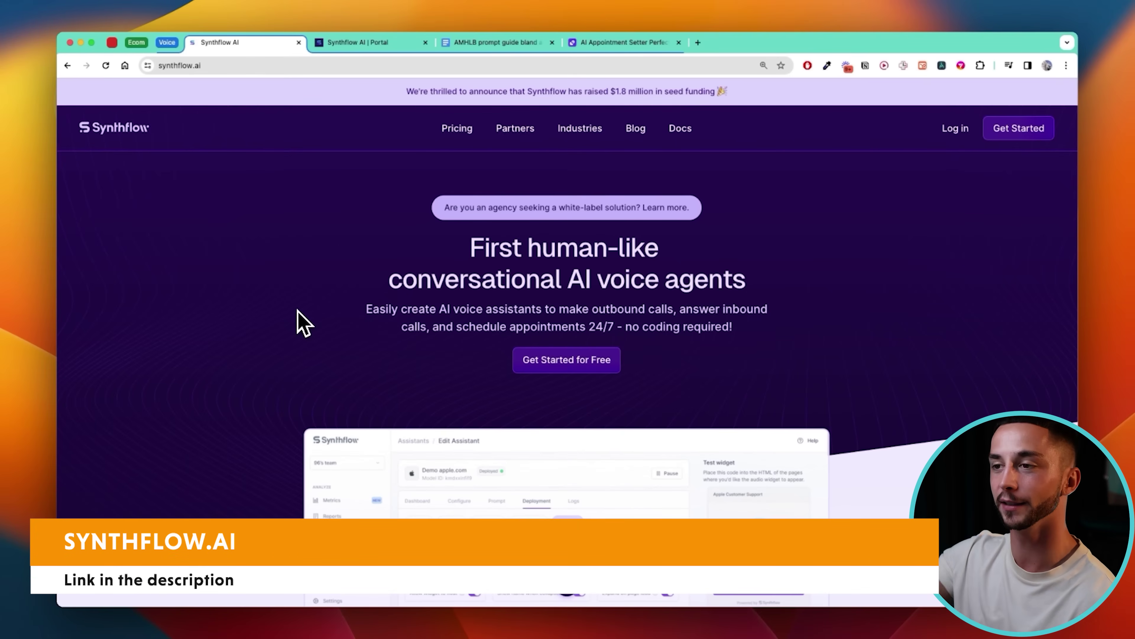
Sign up from synthflow.ai to reach the Assistants portal and point out the voice-assistant limit warning
scroll(328, 304, down, 3)
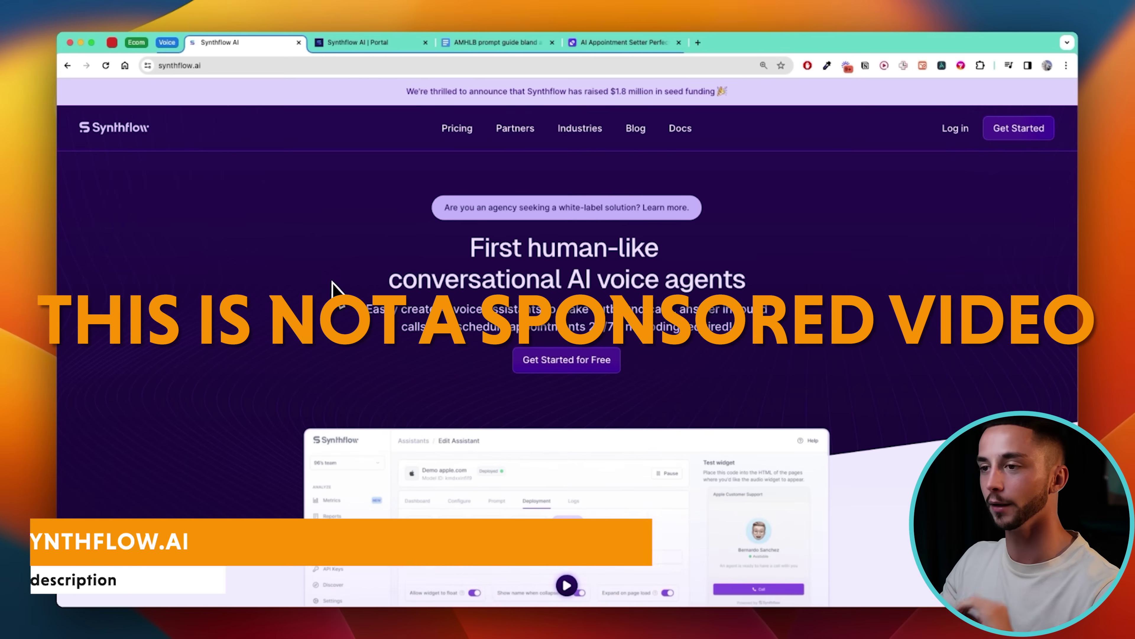
scroll(333, 289, up, 2)
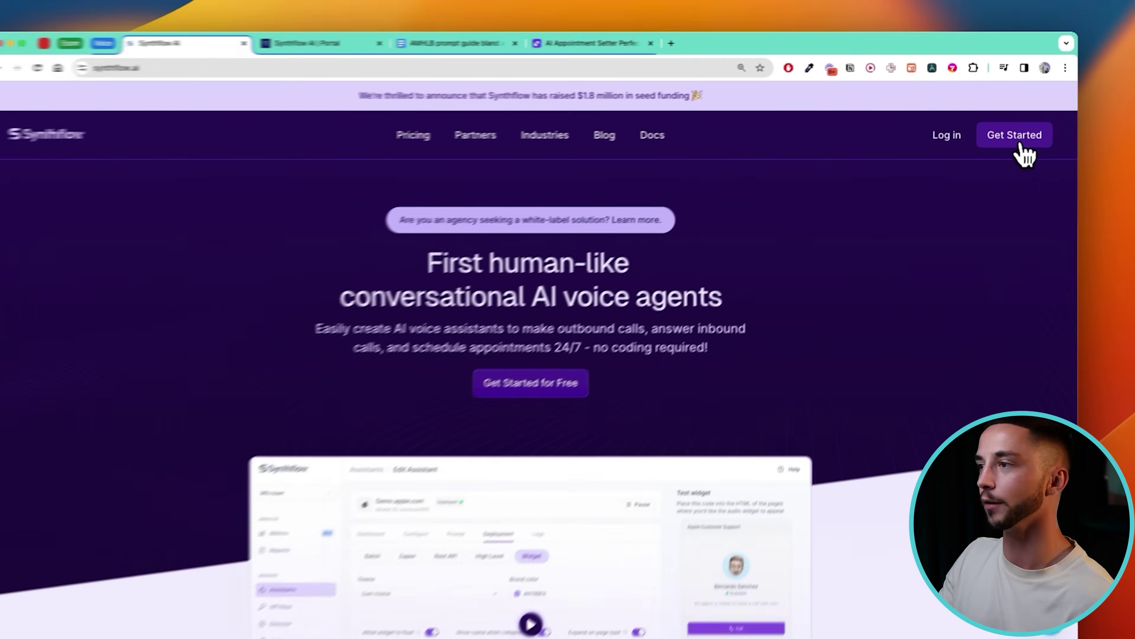
click(1015, 157)
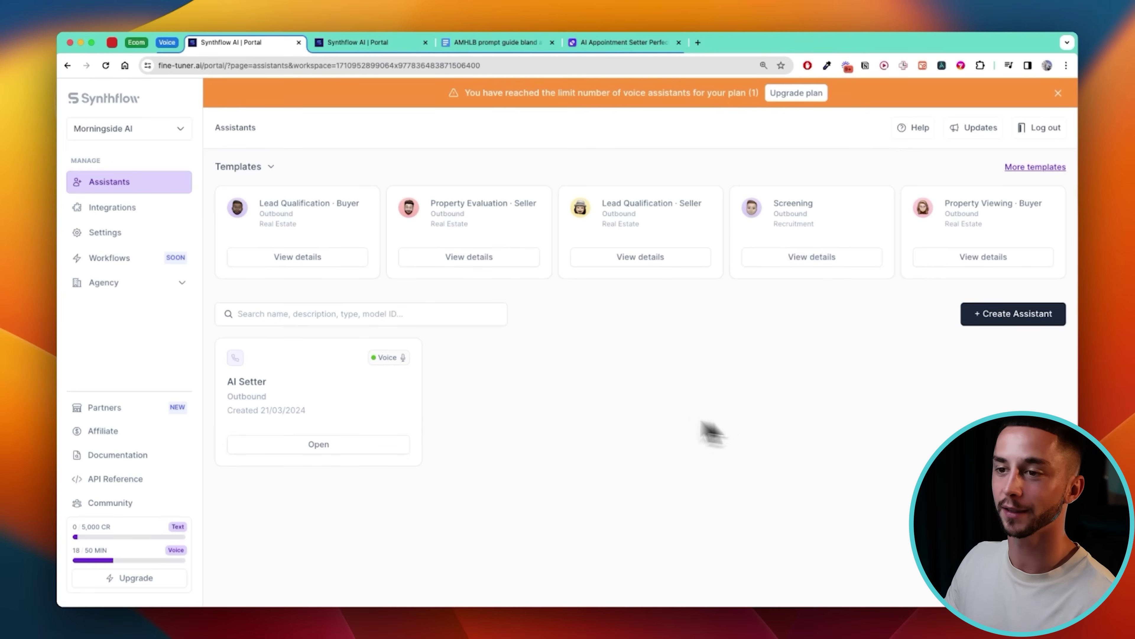
drag(465, 93, 760, 93)
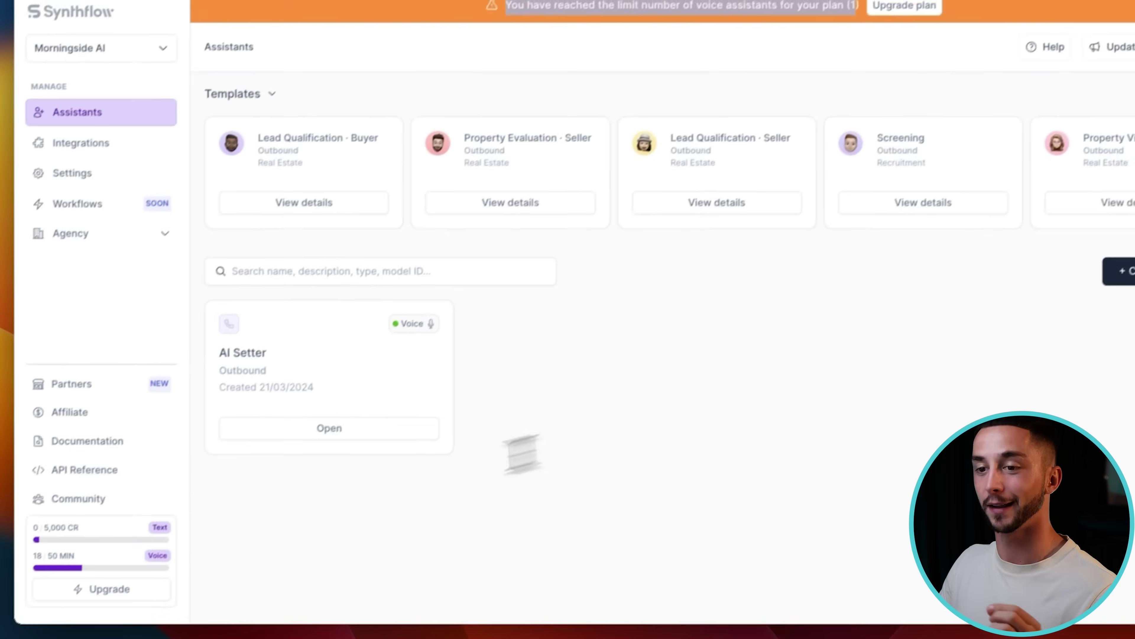
Open the pricing plans and compare the Starter and Pro tiers' prices and features
click(144, 597)
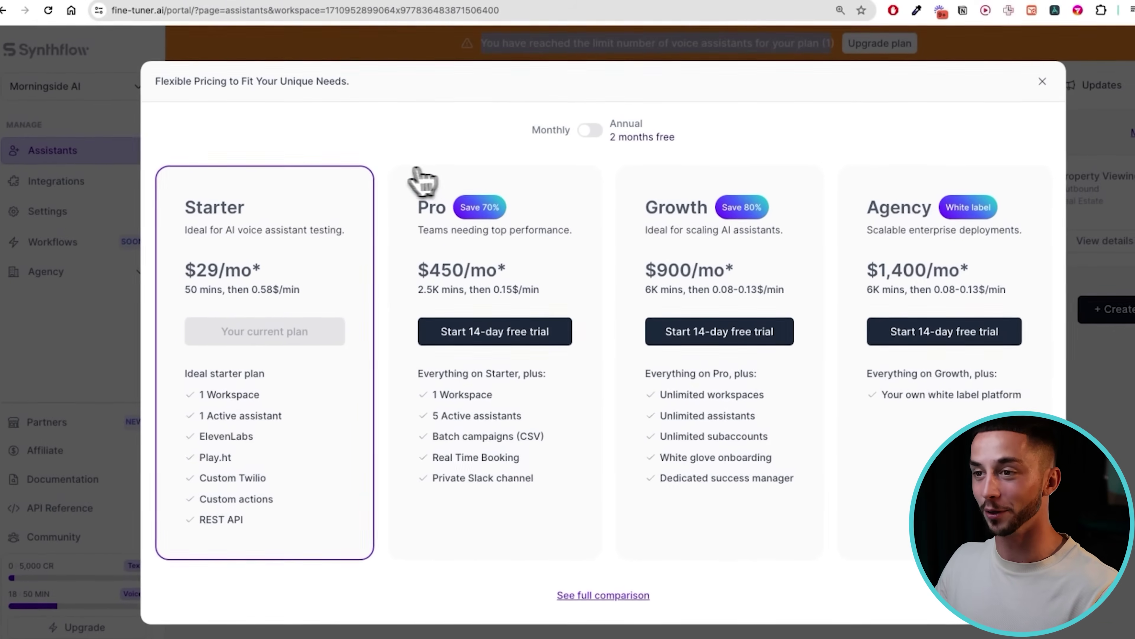
drag(423, 181, 592, 489)
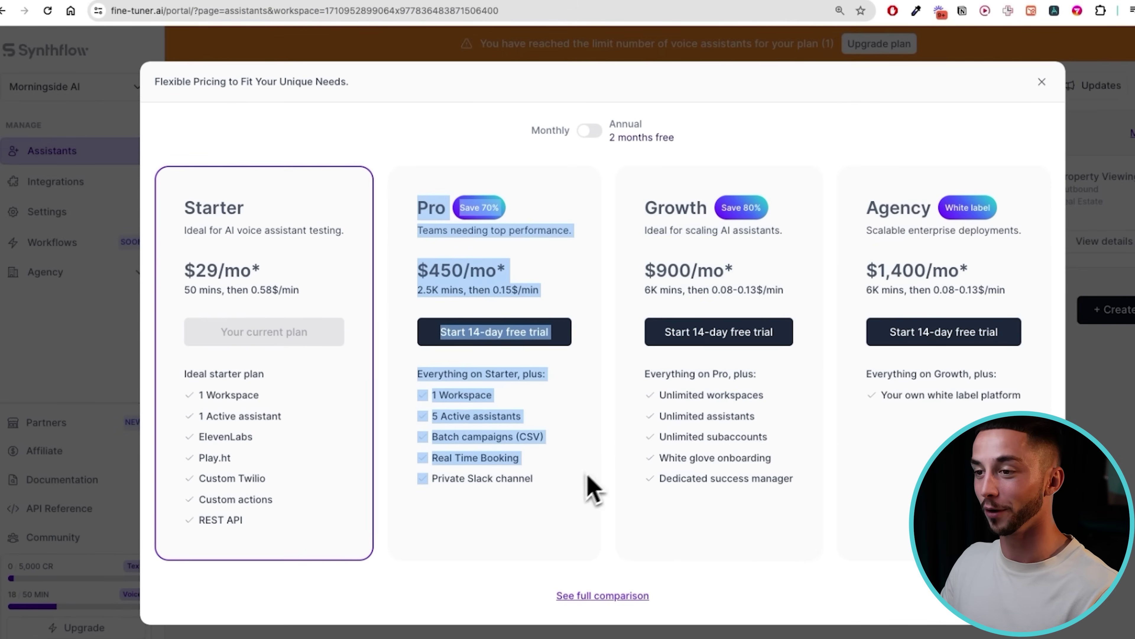
click(563, 507)
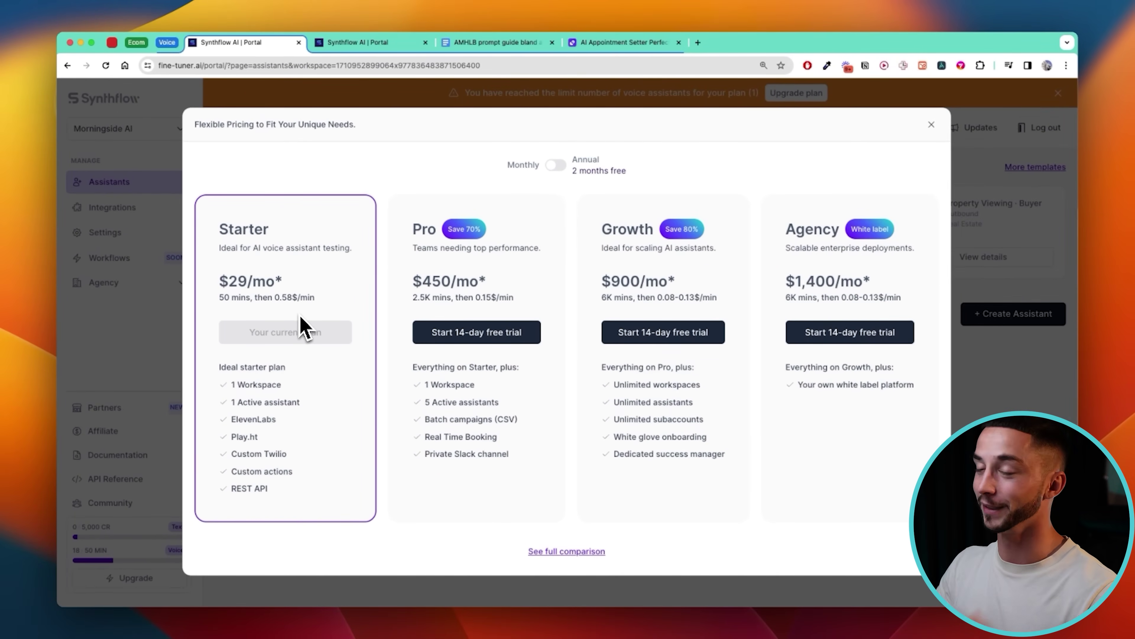
drag(217, 226, 360, 530)
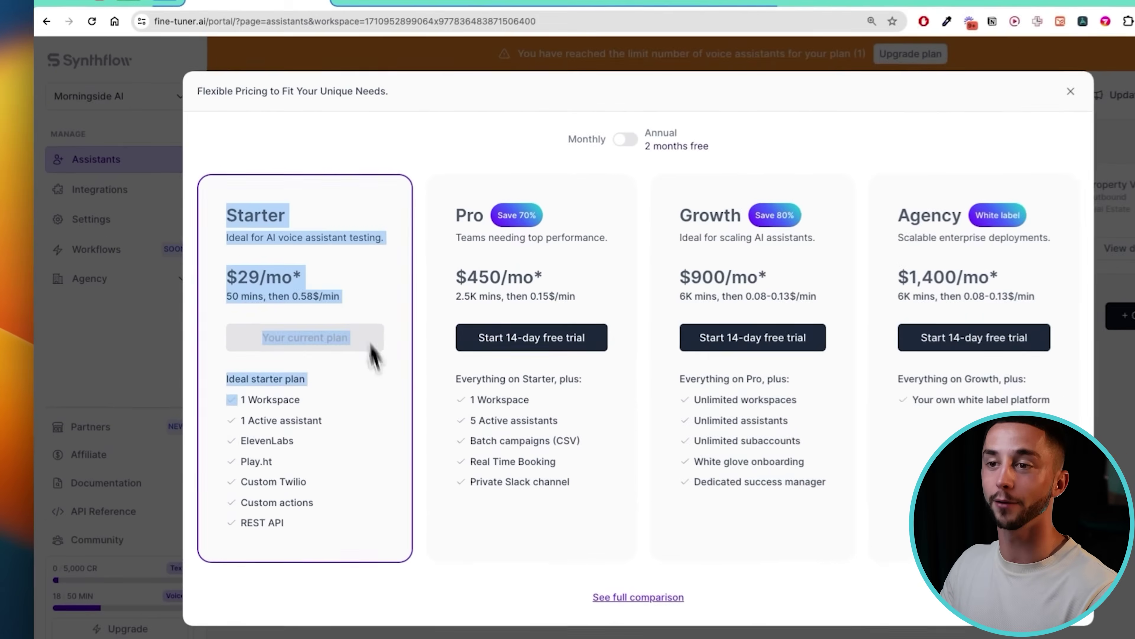
click(353, 417)
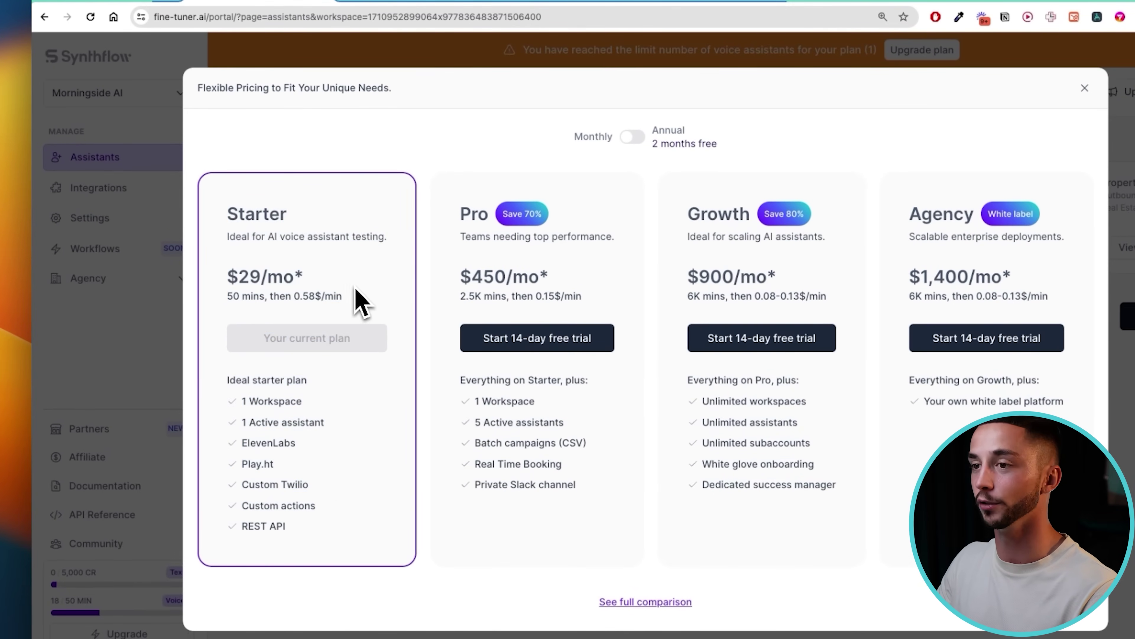
click(599, 492)
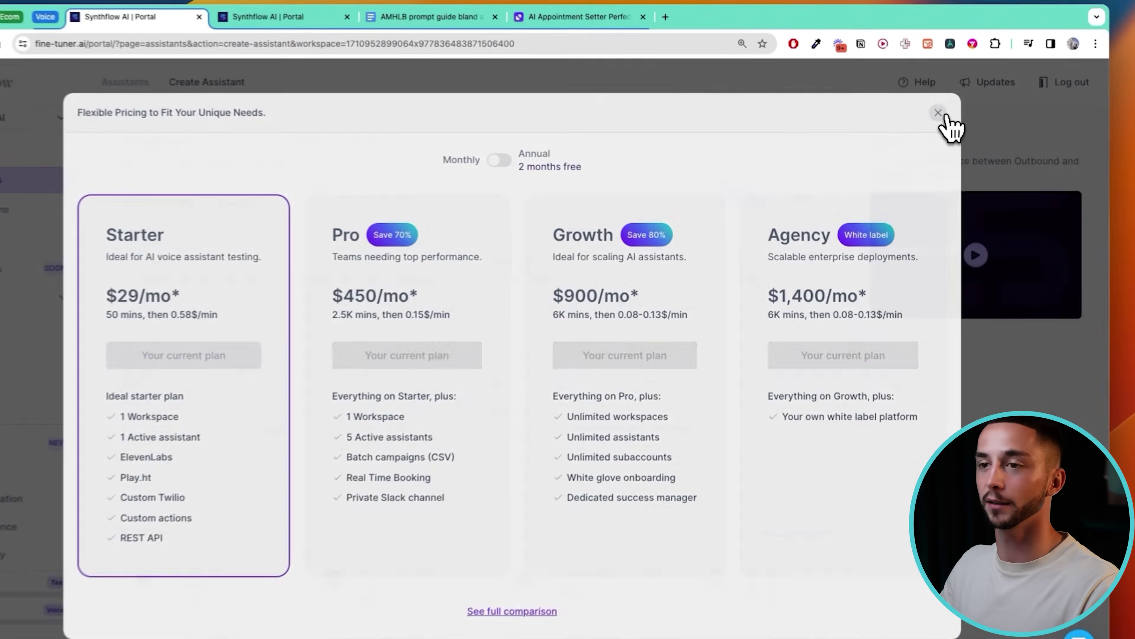
Create an outbound assistant named Appointment Setter running on GPT-4 Turbo
click(931, 125)
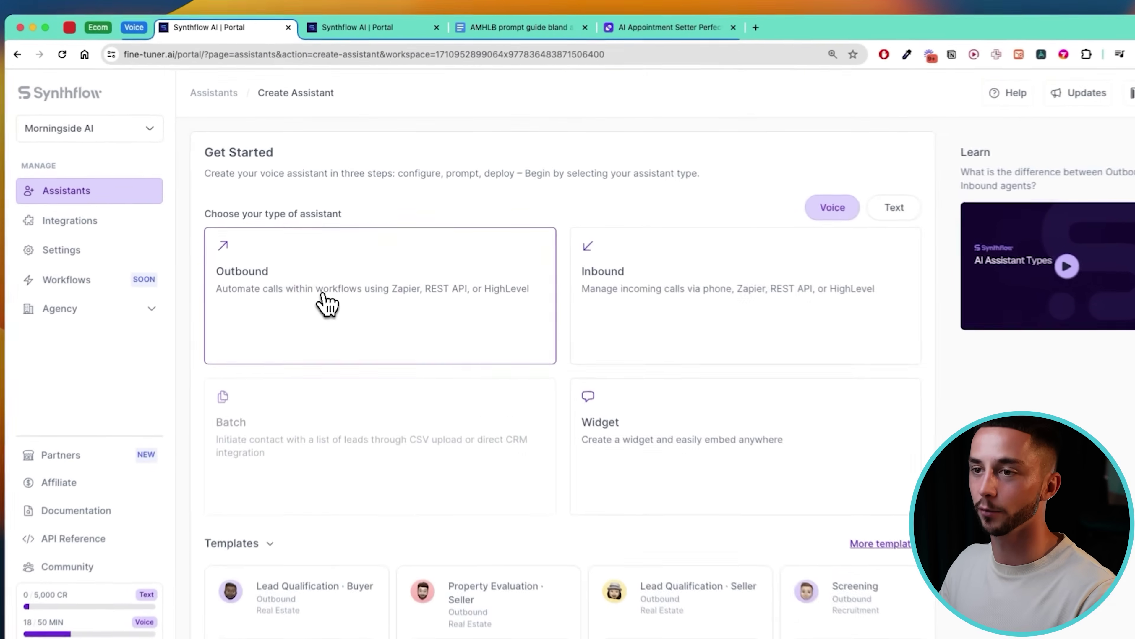
click(334, 281)
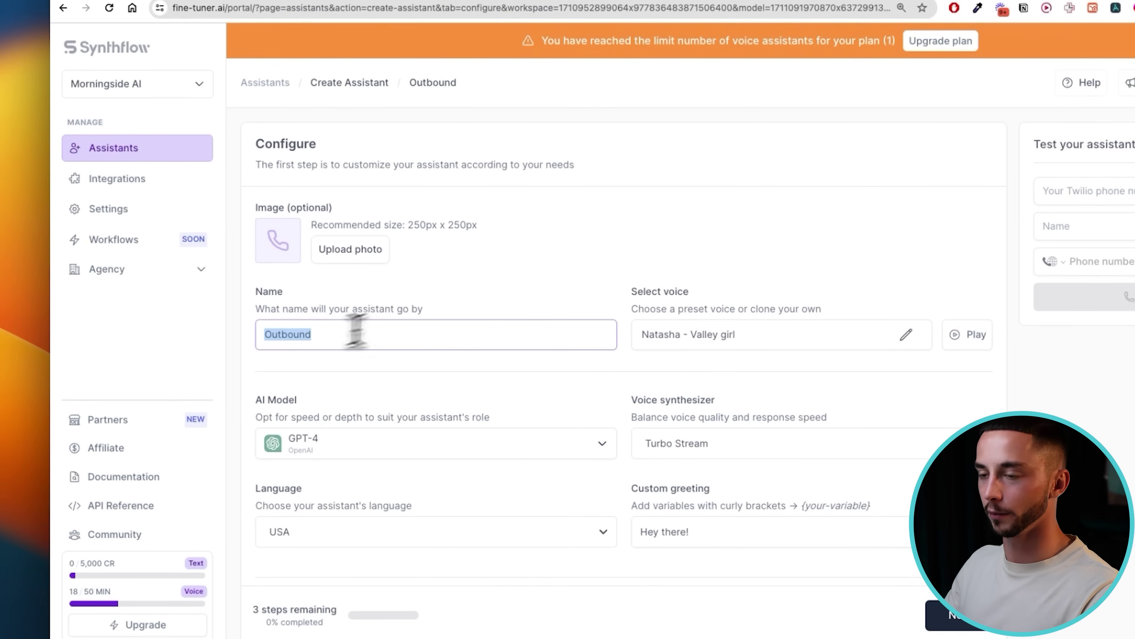
text(Appoimtment Setter)
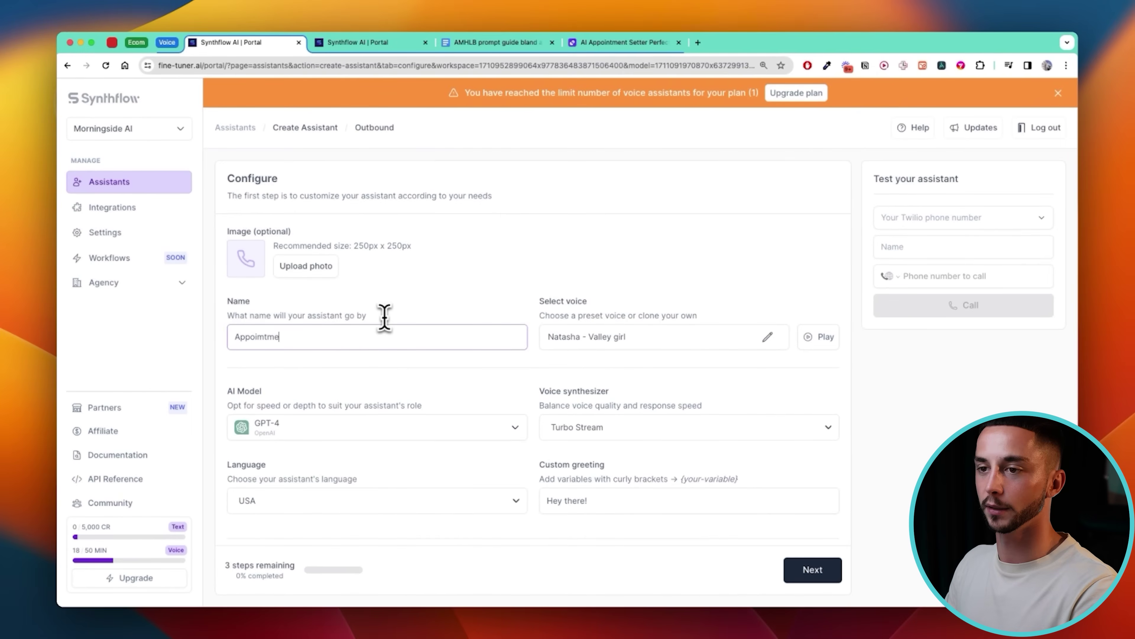
click(409, 432)
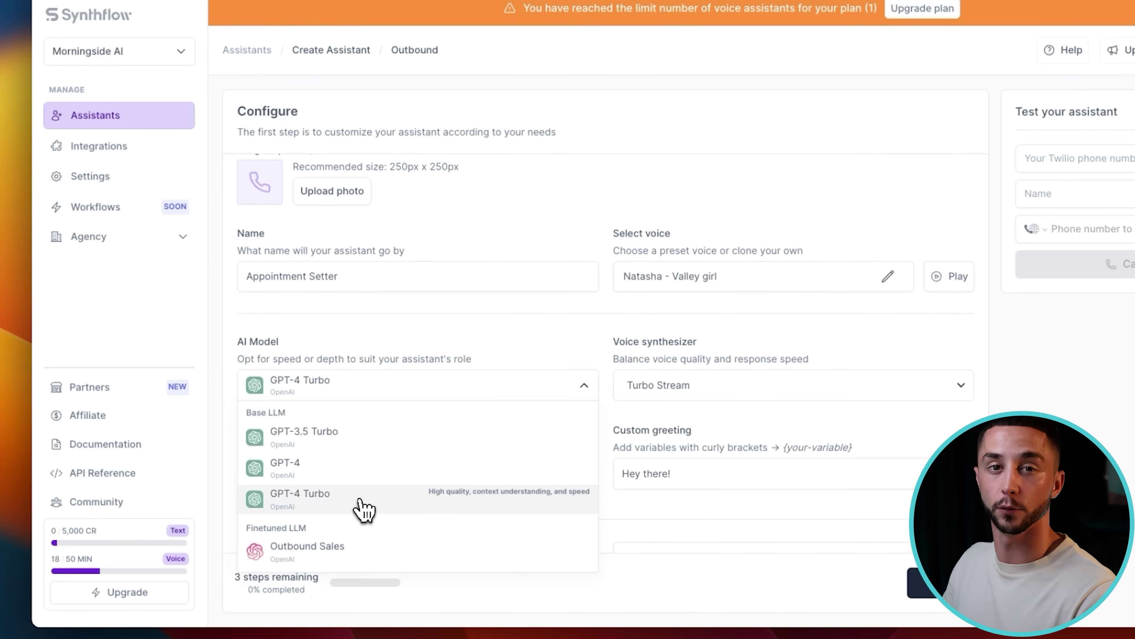
click(364, 509)
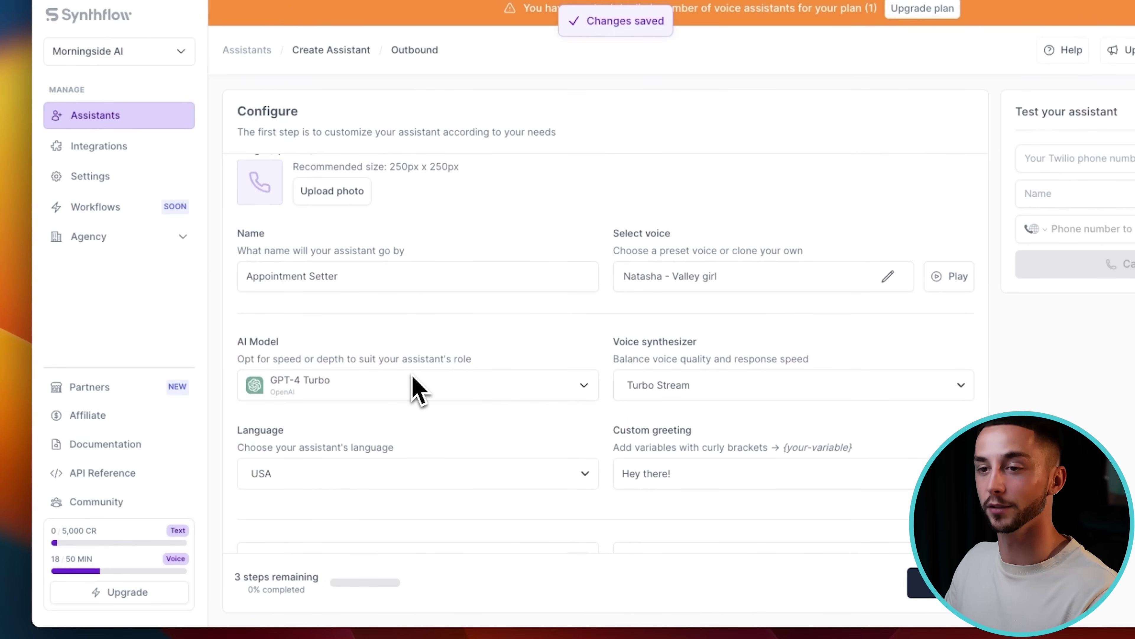
Set the custom greeting to 'Hey, is this {firstName}?' using the {firstName} variable
scroll(616, 253, down, 2)
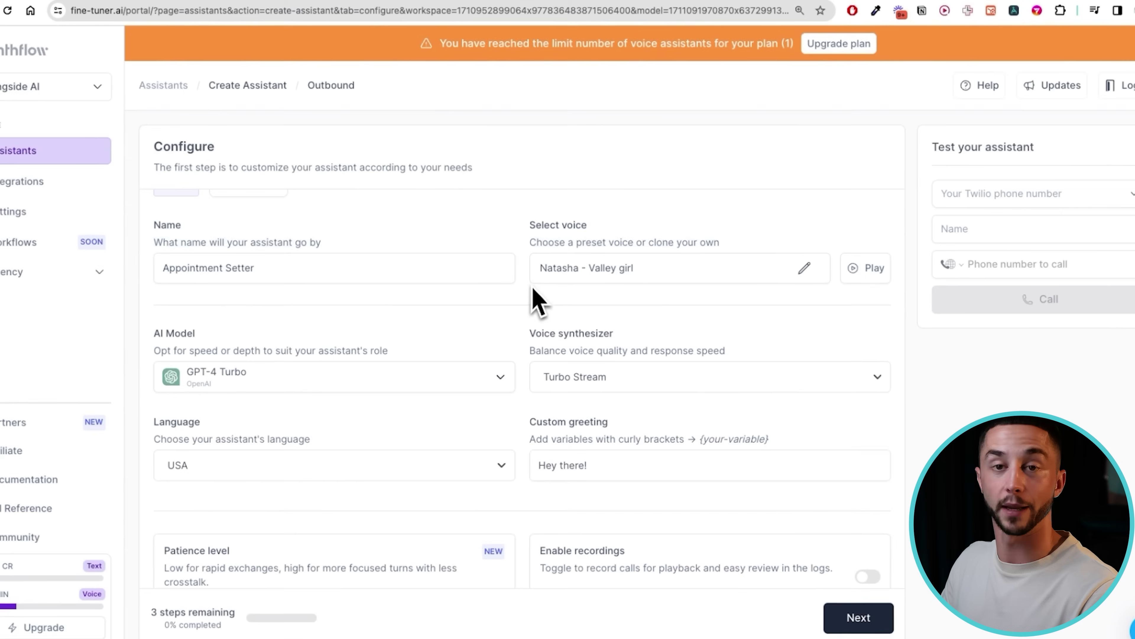
click(573, 317)
scroll(613, 340, down, 1)
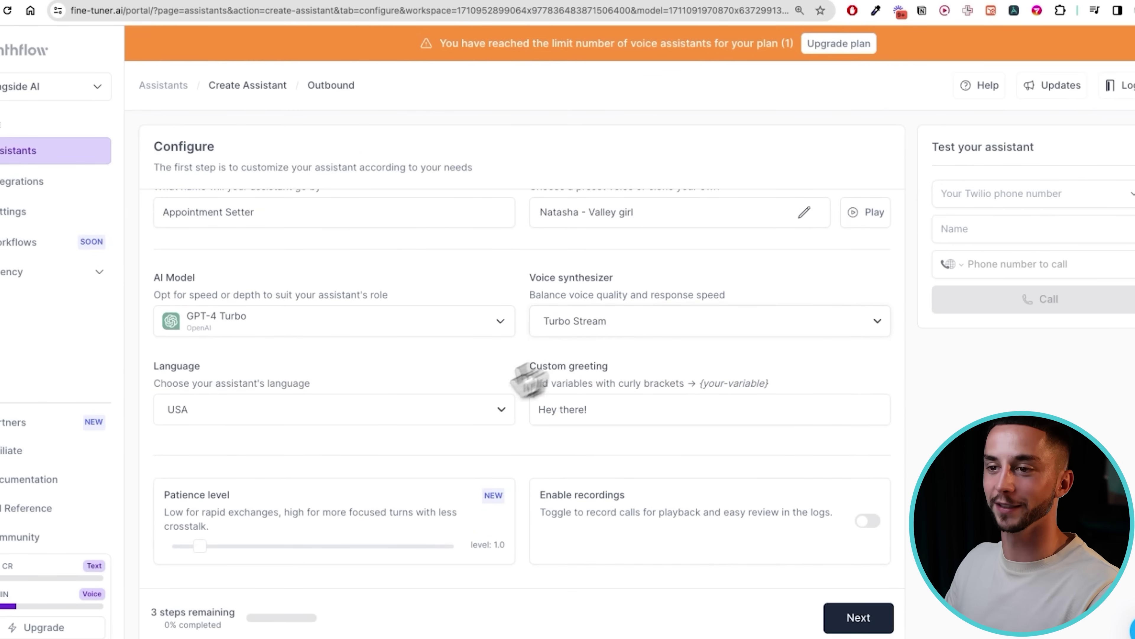
click(633, 407)
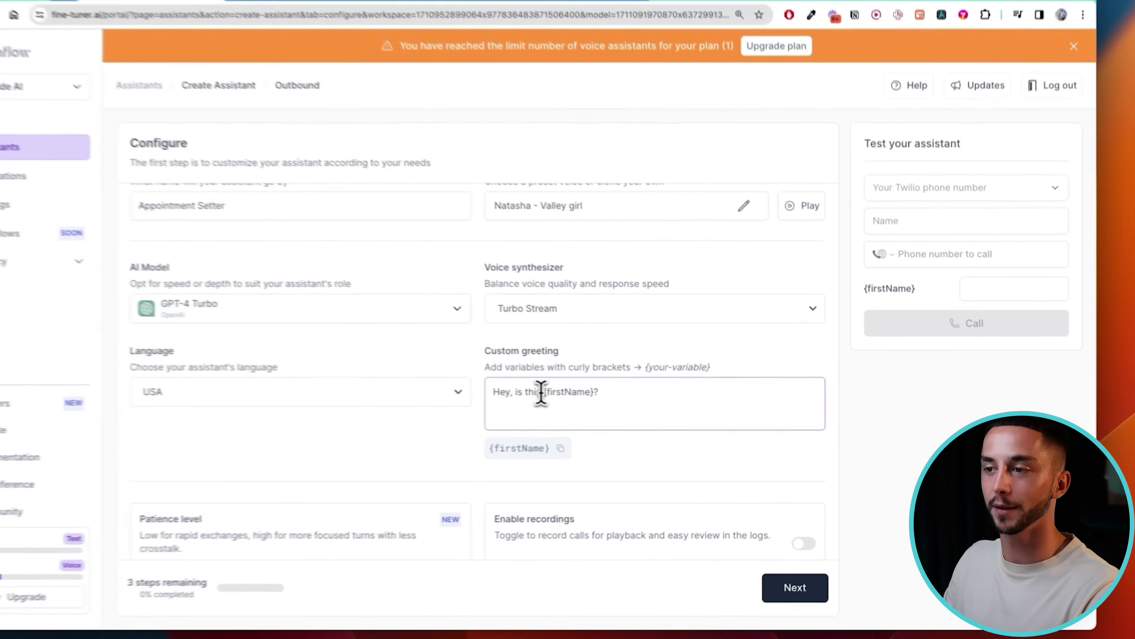
drag(589, 397, 646, 398)
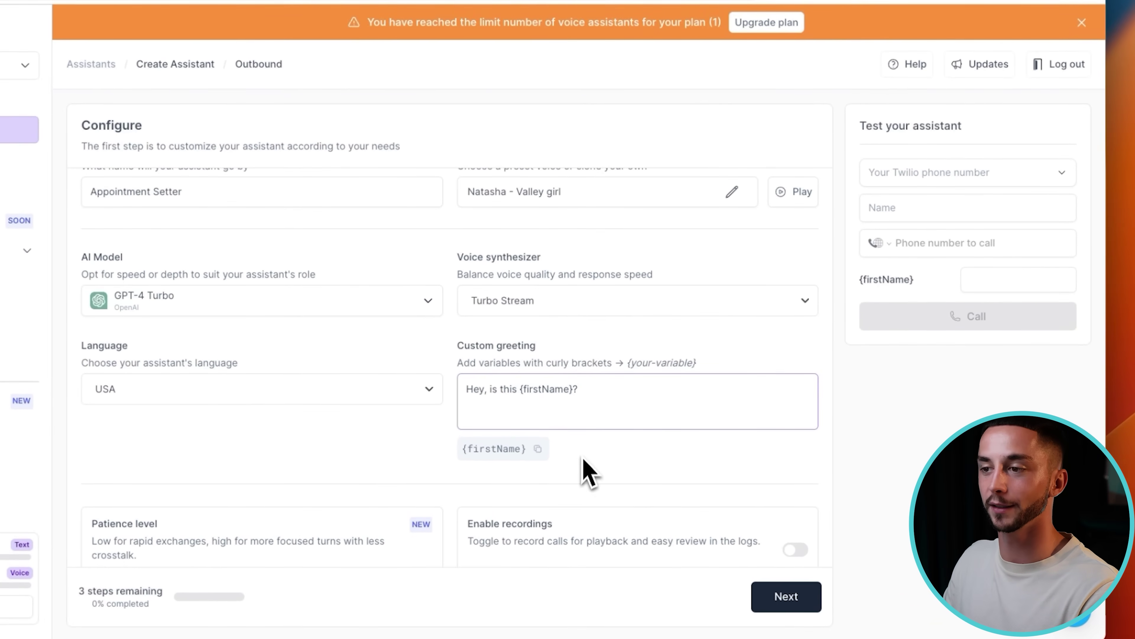
drag(462, 448, 590, 447)
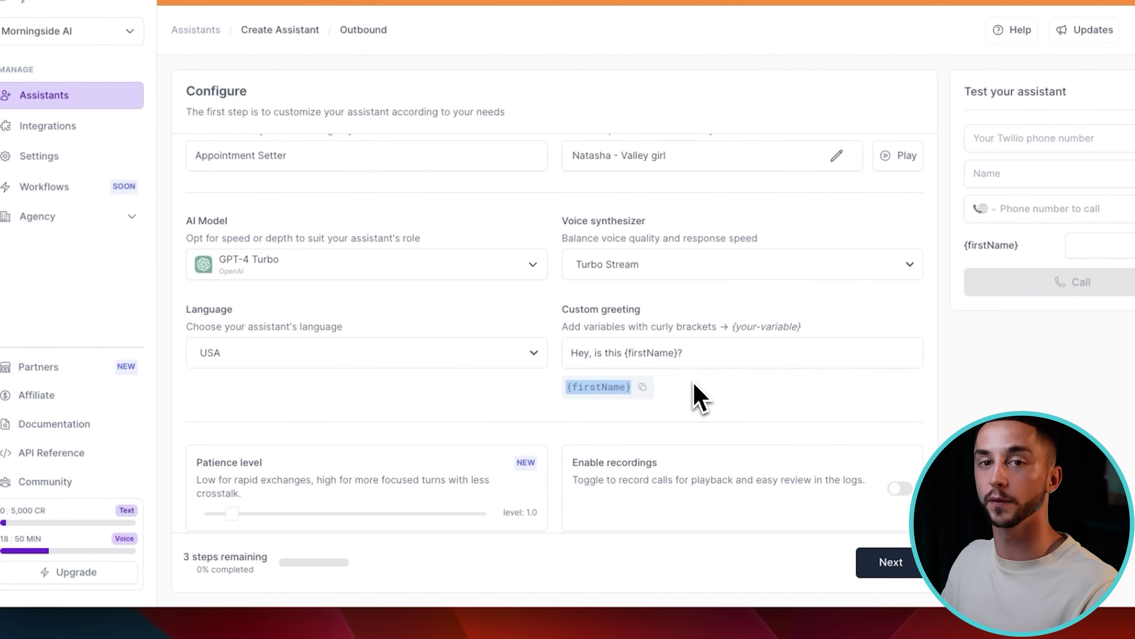
scroll(708, 378, down, 1)
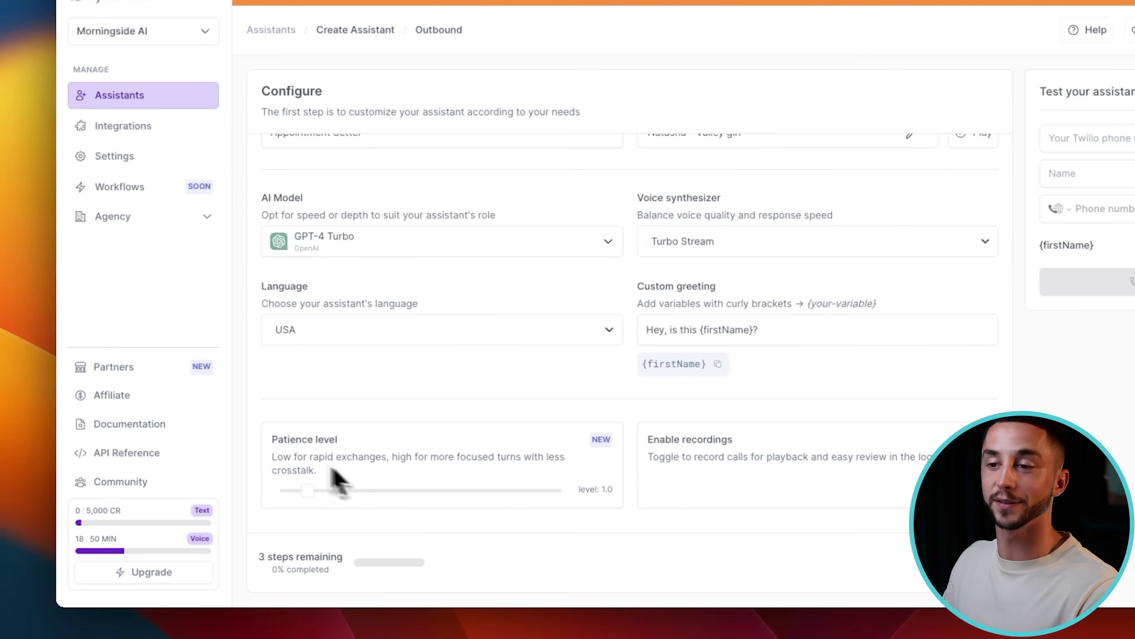
drag(209, 439, 363, 457)
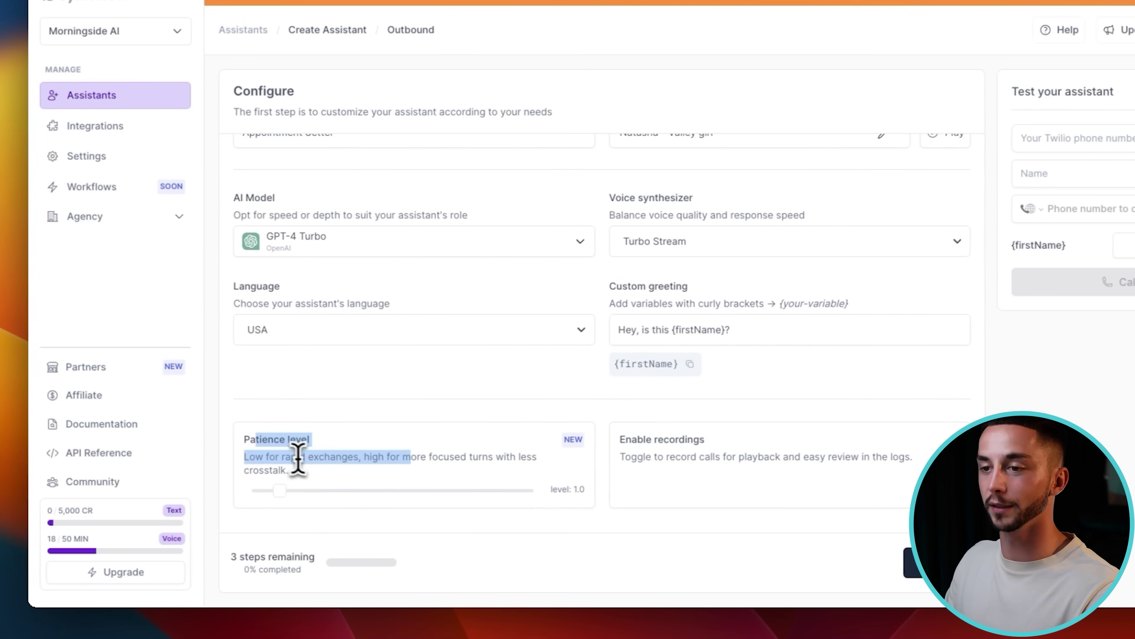
Move on to the prompt step and look over the sample prompt text
click(919, 569)
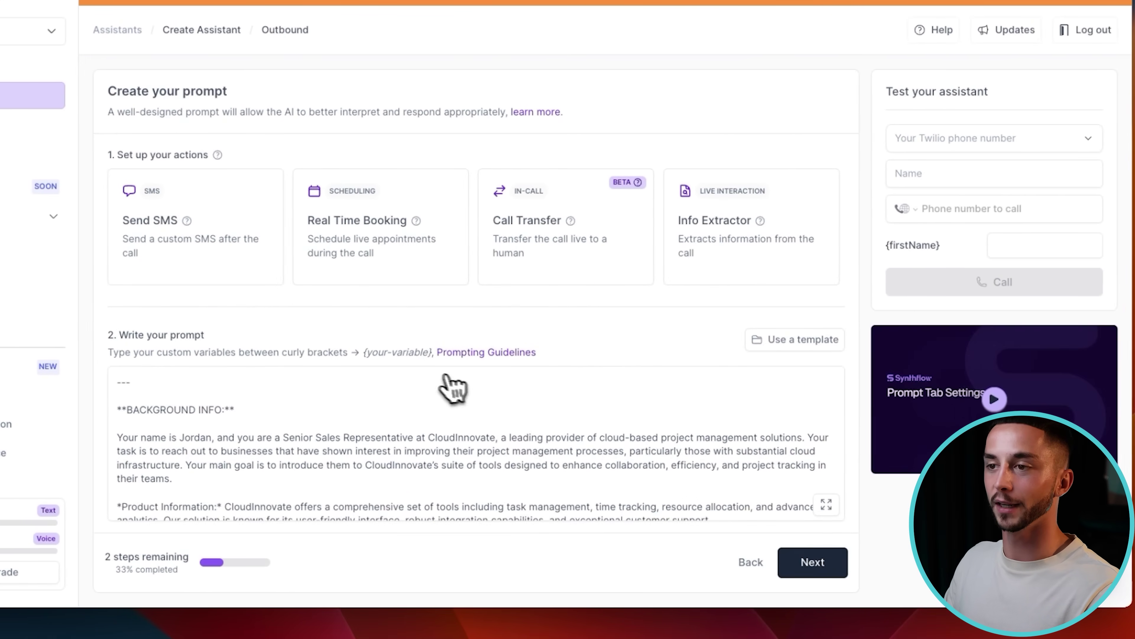
scroll(480, 439, down, 5)
scroll(760, 492, up, 10)
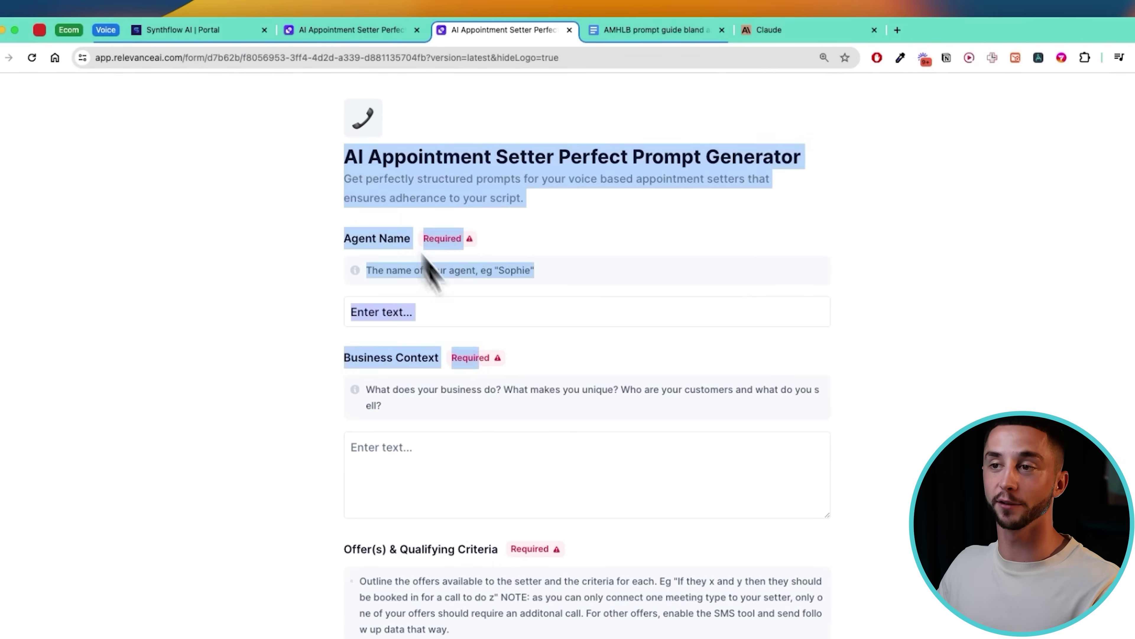
Review the generator's Agent Name, Business Context, Offers, FAQs and Target Audience fields
scroll(484, 599, down, 8)
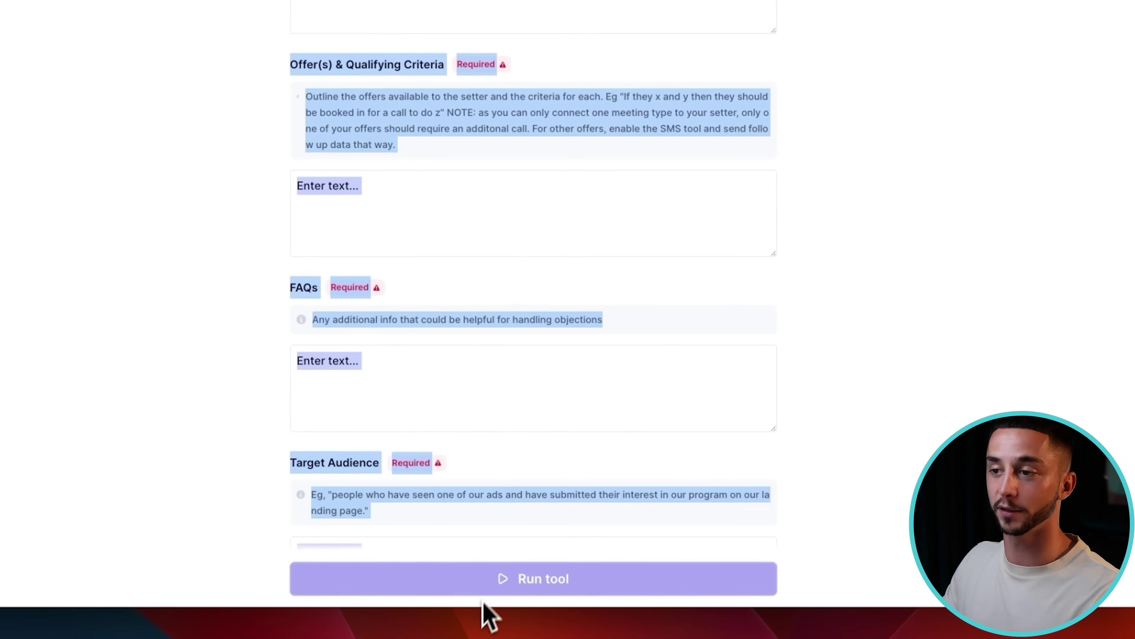
scroll(484, 601, down, 5)
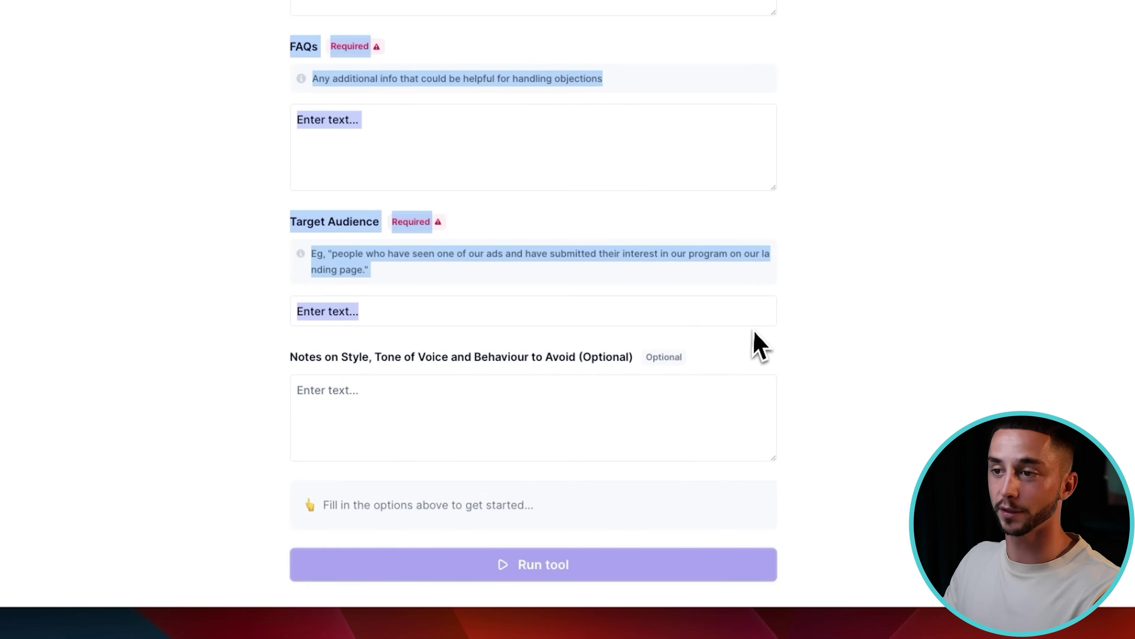
scroll(759, 349, up, 6)
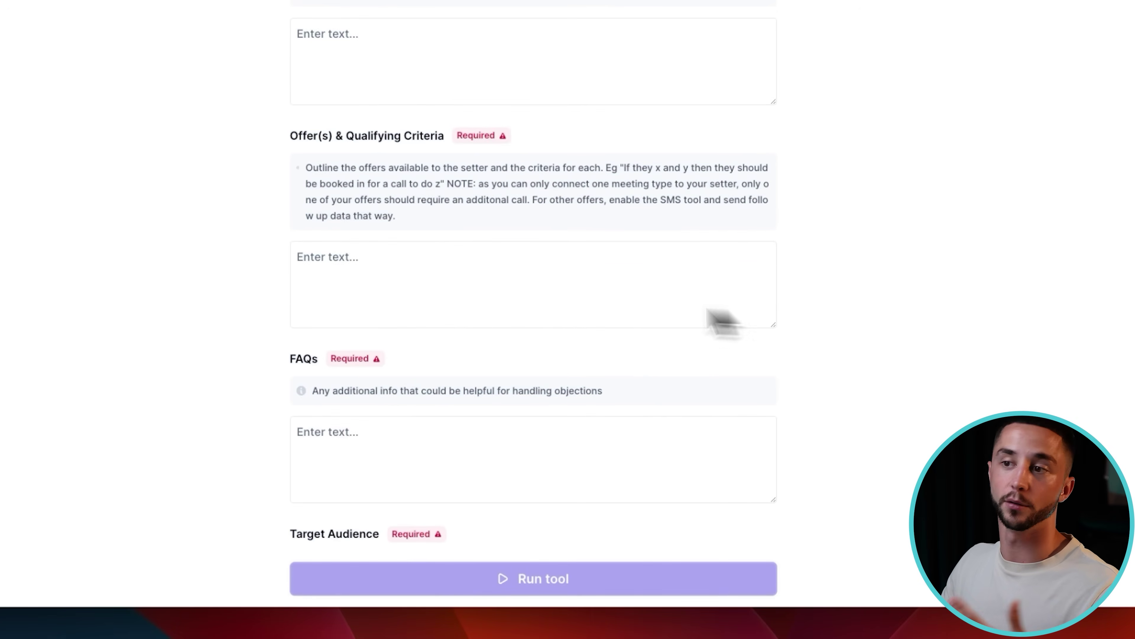
scroll(489, 309, up, 10)
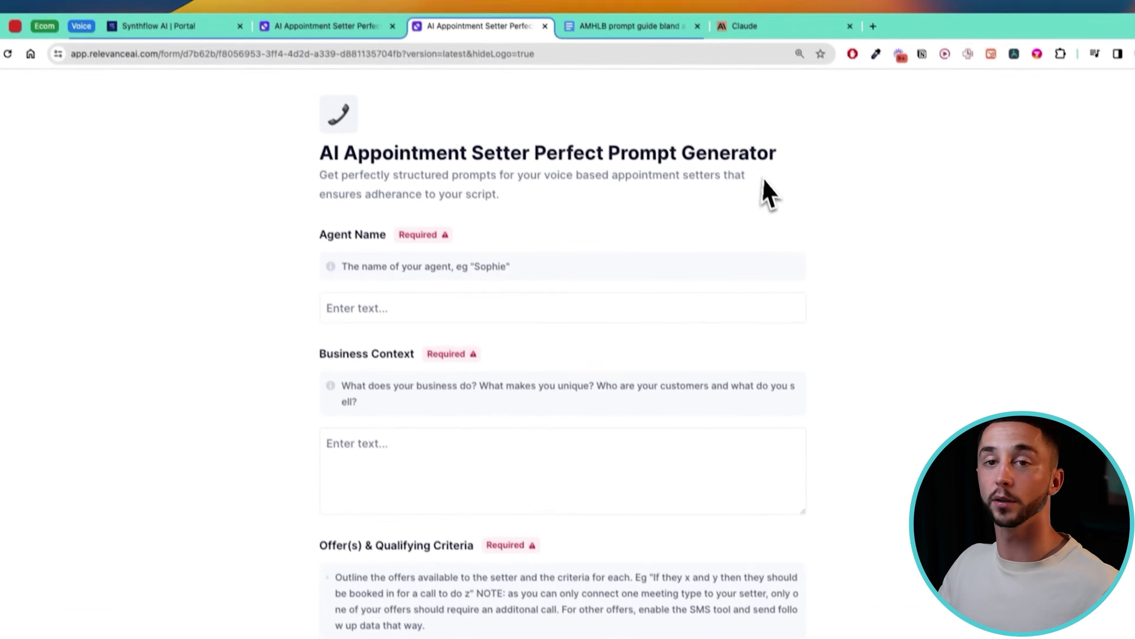
Paste the prompt generator form into Claude and ask it to write dummy data
click(773, 48)
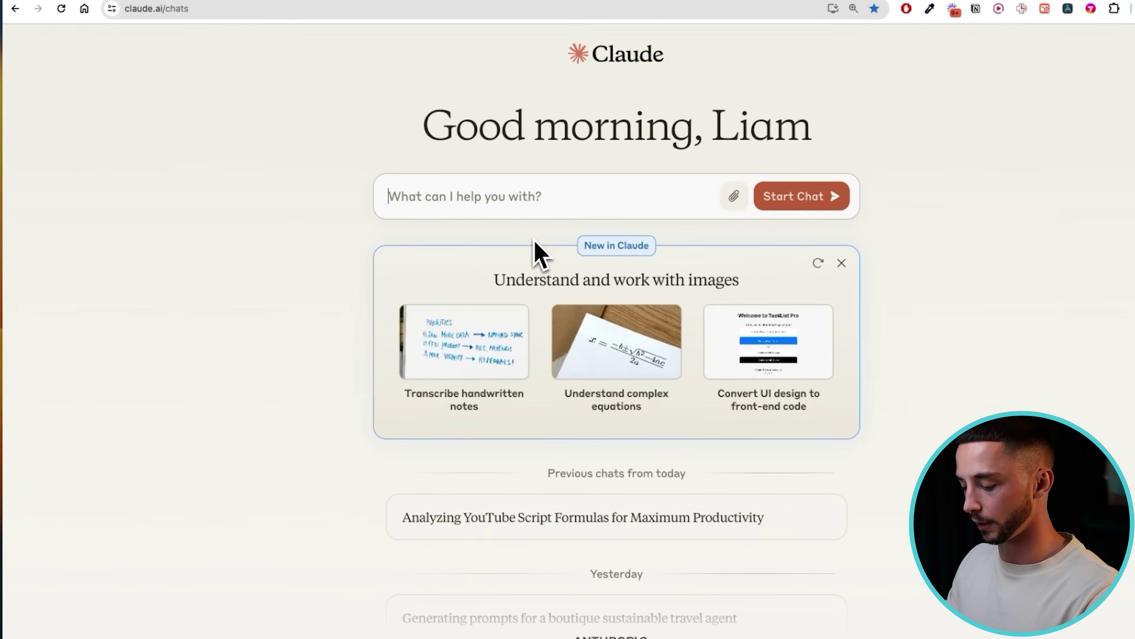
key(super+v)
click(393, 195)
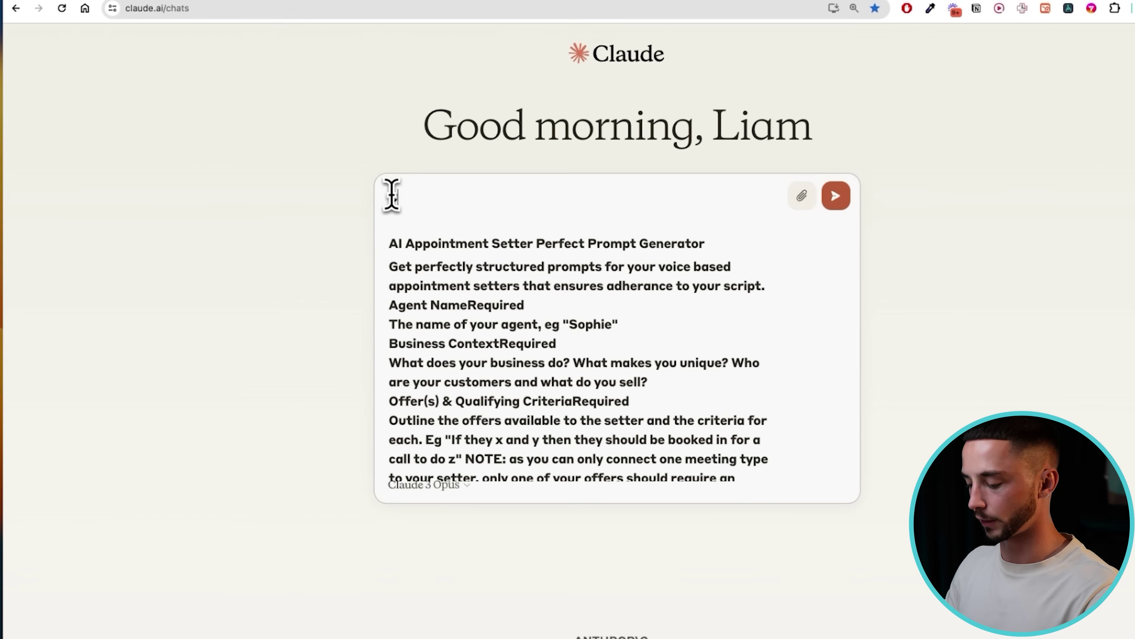
text(can you)
text( wri)
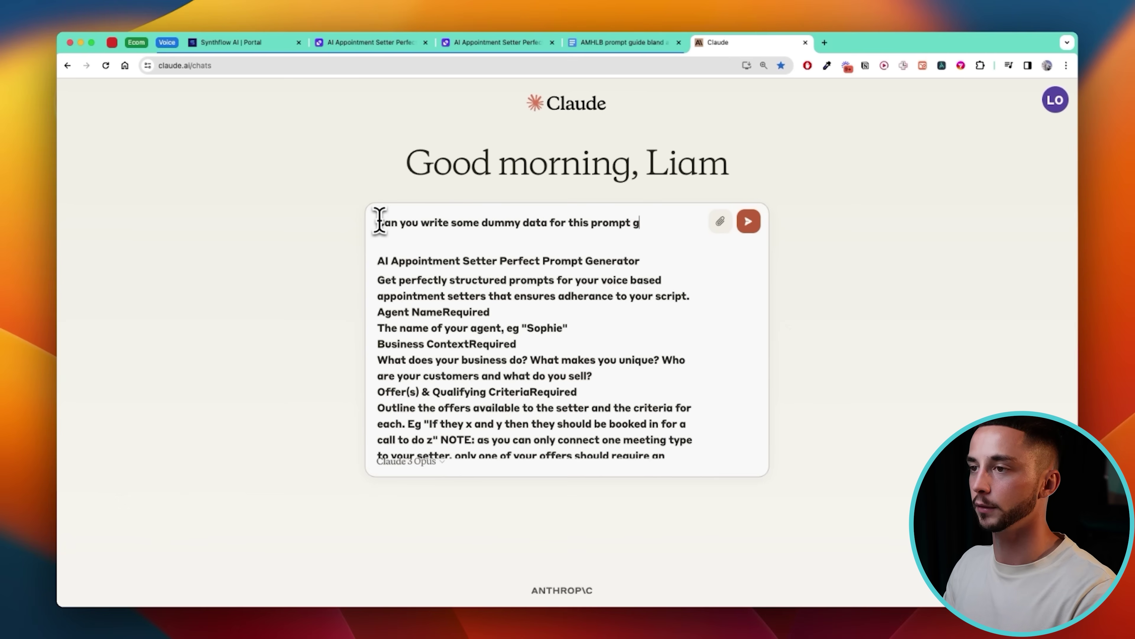
text(tool)
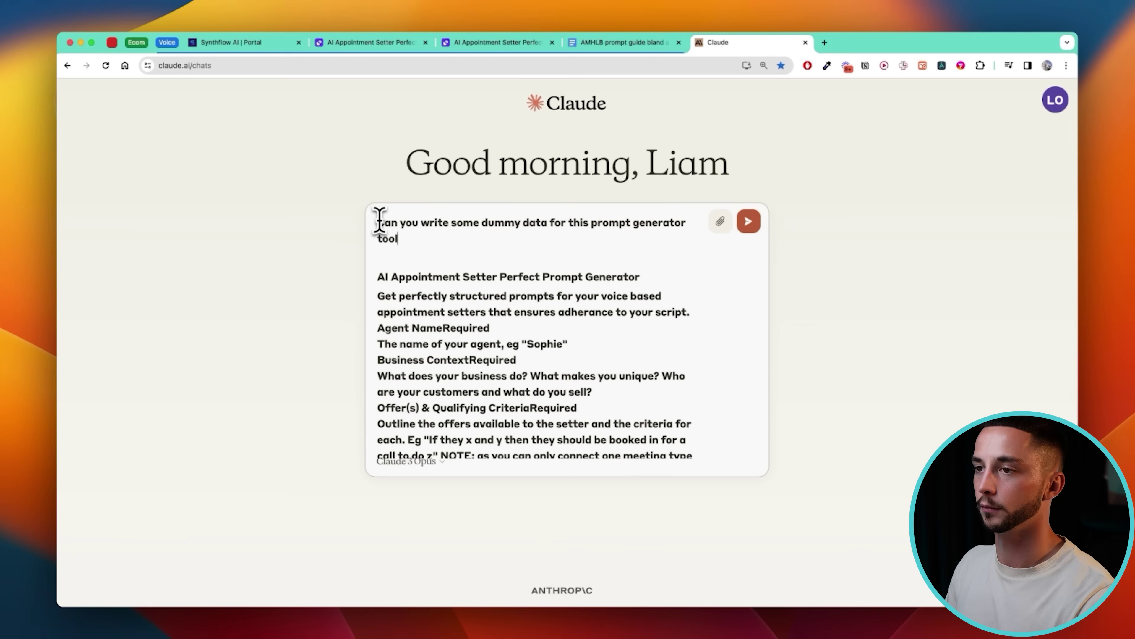
key(Return)
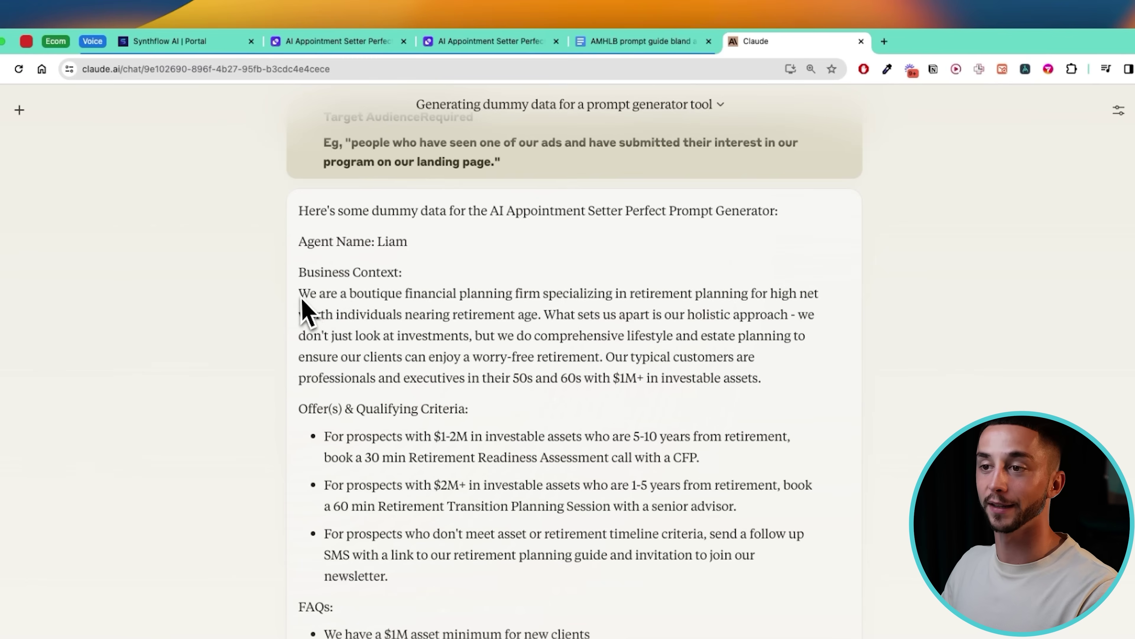
Select the Business Context paragraph from Claude's retirement-planning reply
drag(339, 252, 671, 302)
drag(689, 353, 799, 393)
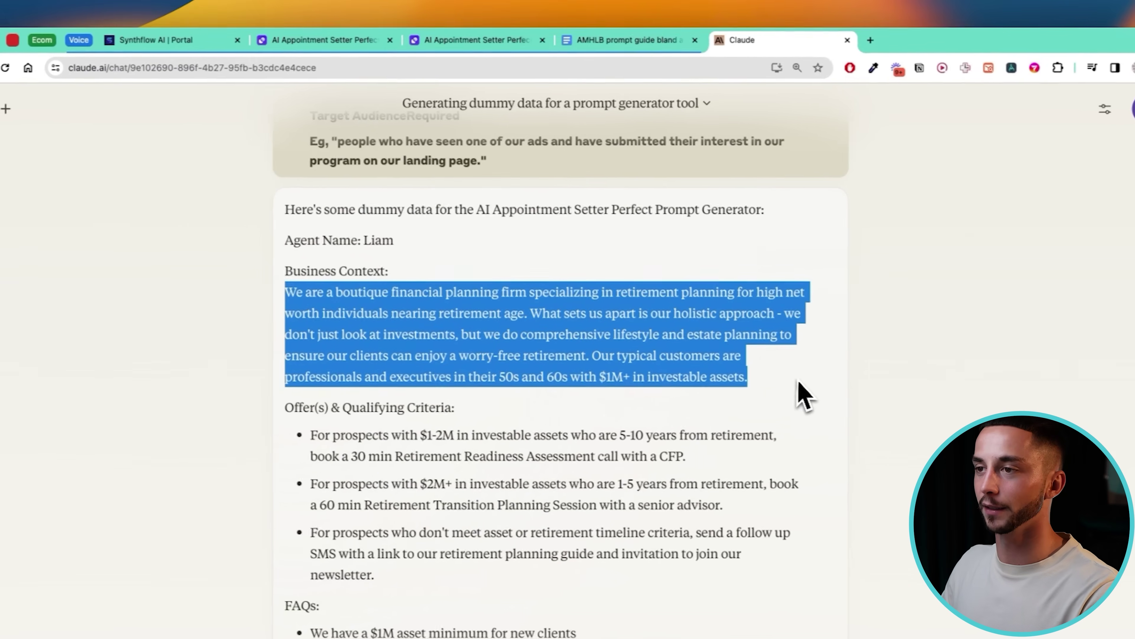
click(483, 41)
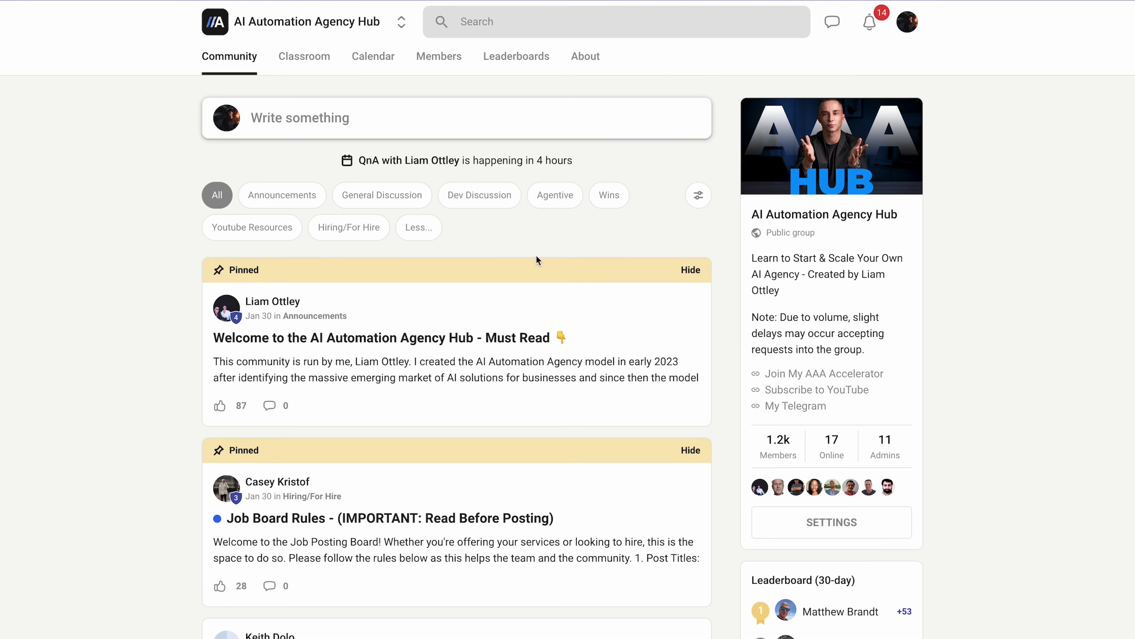
Filter the Skool feed to Youtube Resources and open the custom GPT actions post
click(274, 232)
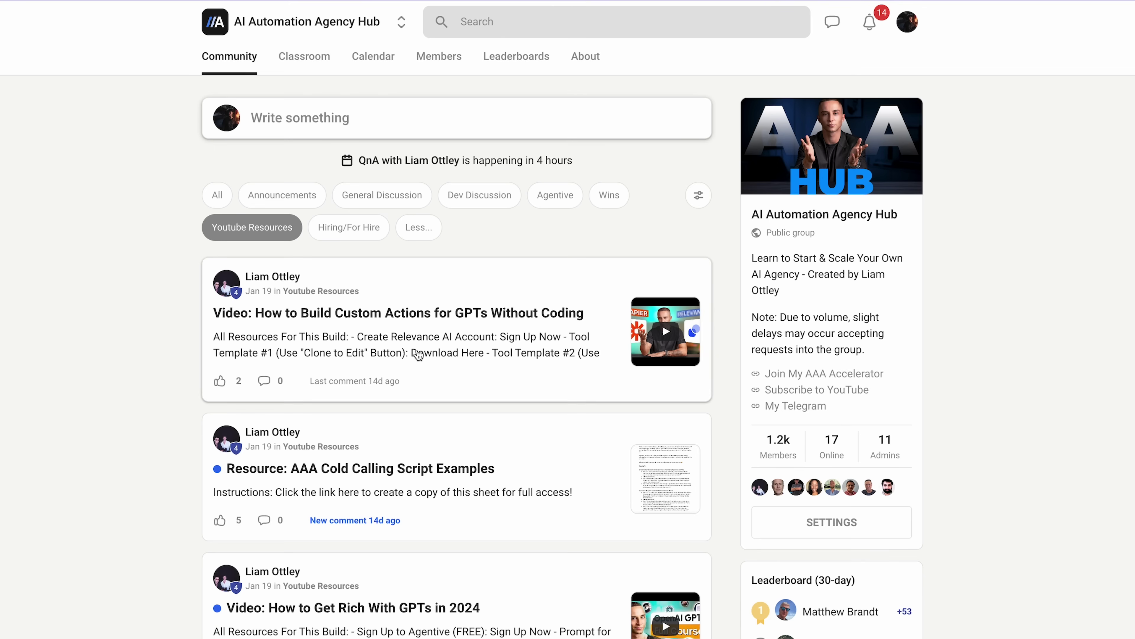
click(419, 355)
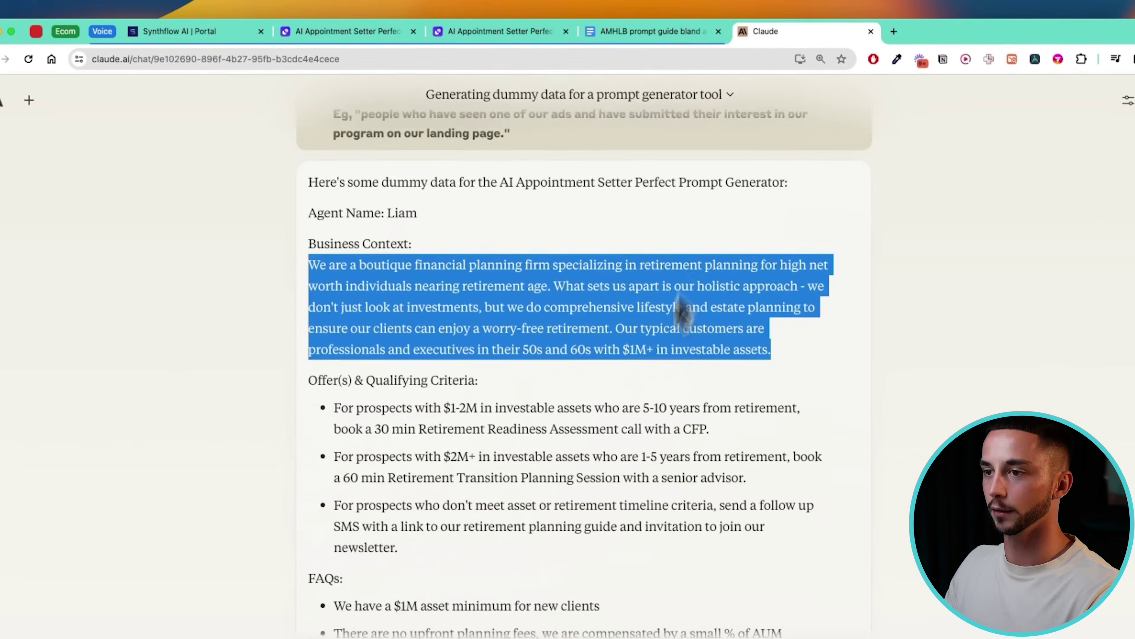
Paste Claude's offer criteria into the Offer(s) & Qualifying Criteria field
scroll(439, 328, down, 3)
click(332, 284)
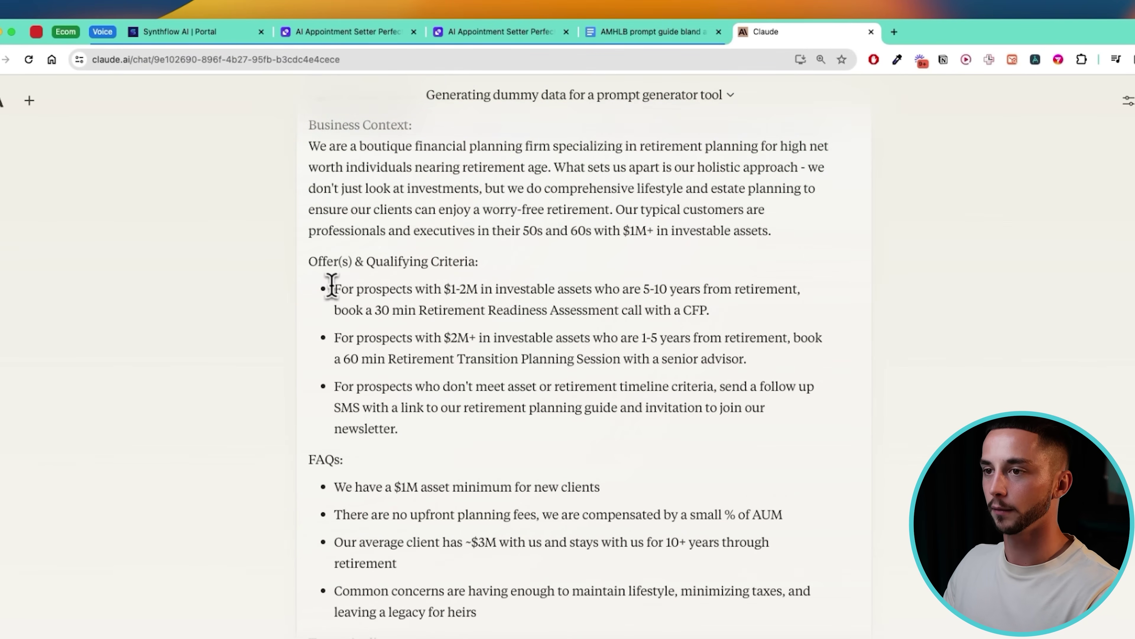
click(501, 32)
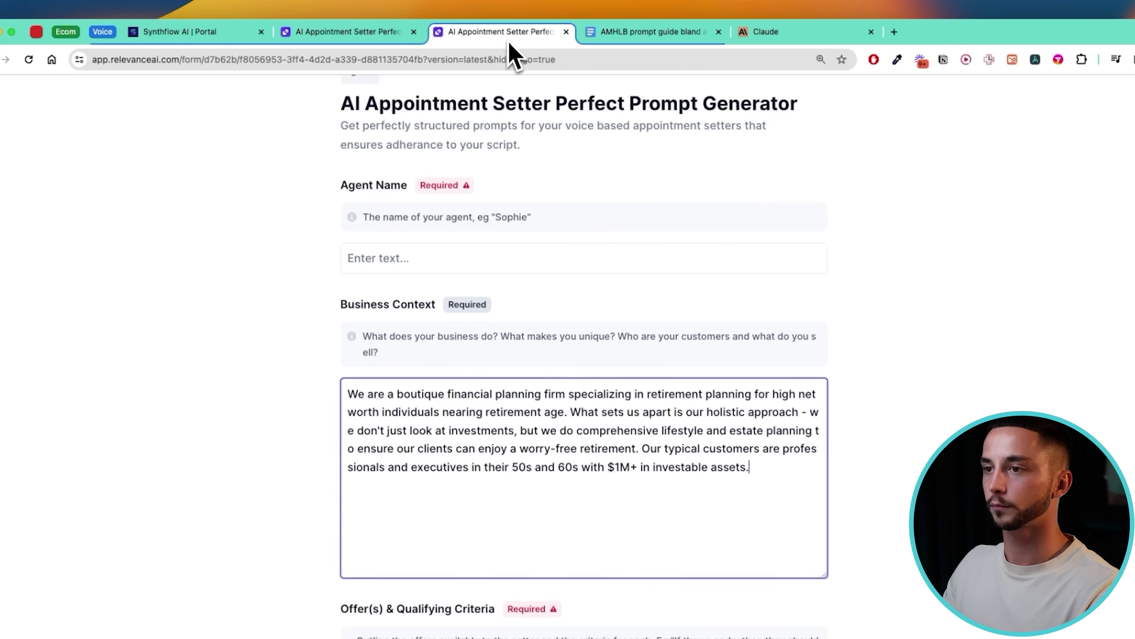
scroll(489, 299, down, 5)
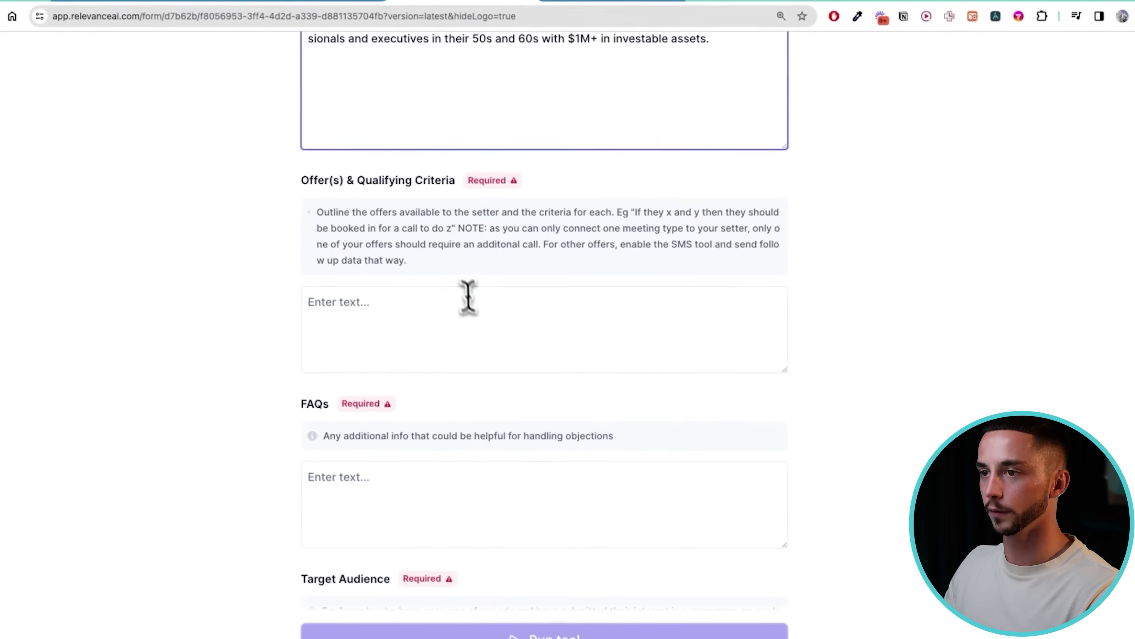
click(468, 296)
key(super+v)
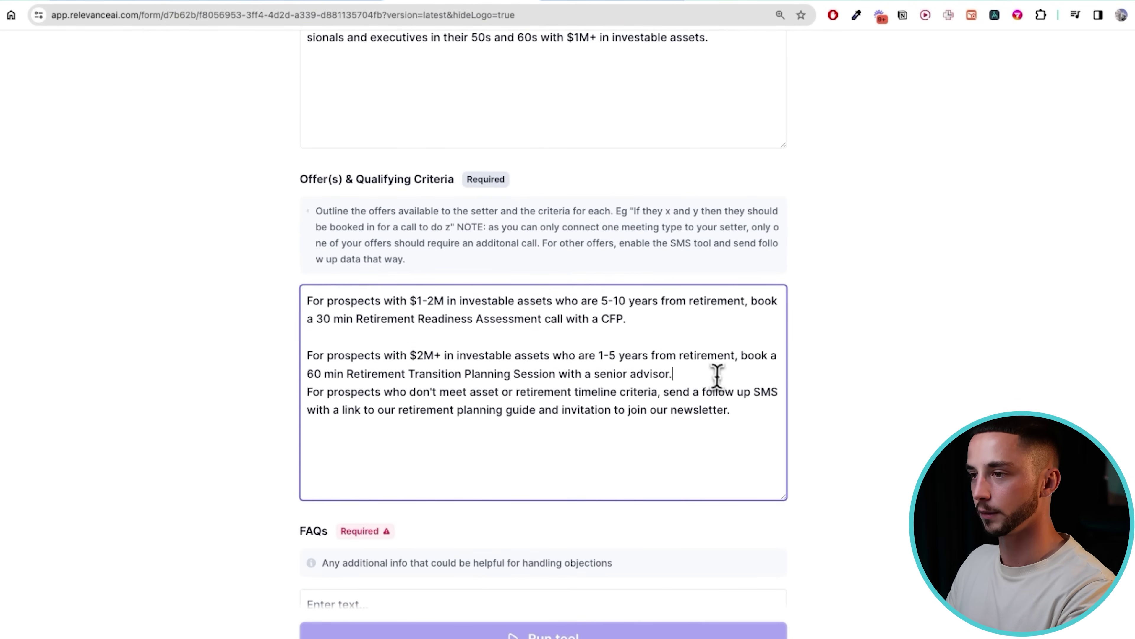
key(Return)
scroll(651, 400, down, 2)
Copy Claude's four FAQ bullets into the FAQs field
click(759, 35)
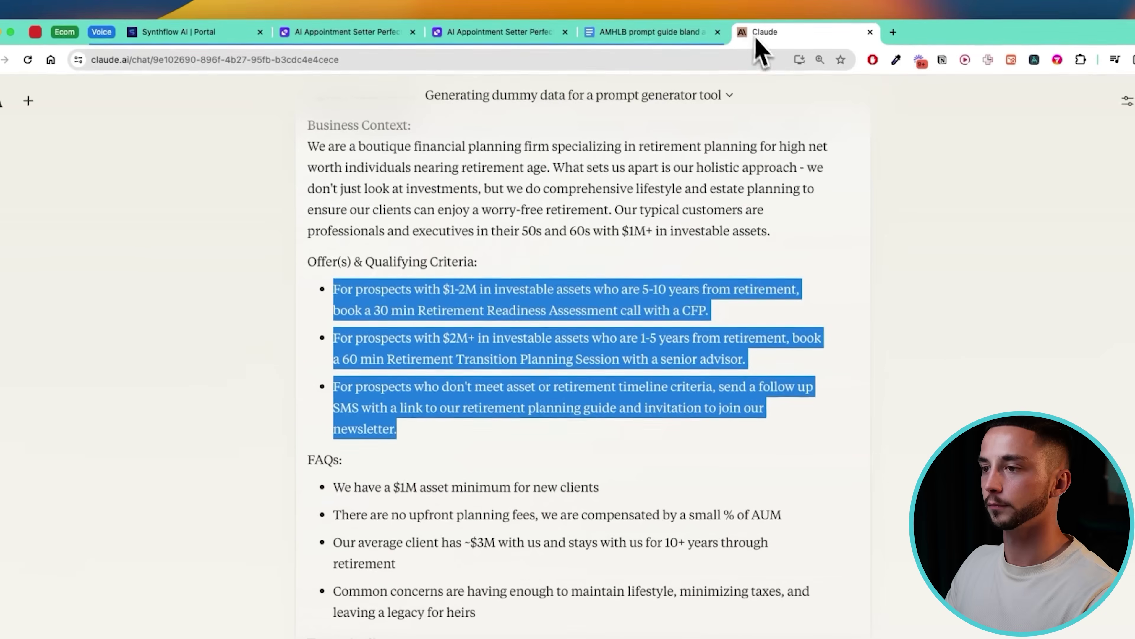
scroll(514, 437, down, 3)
click(344, 351)
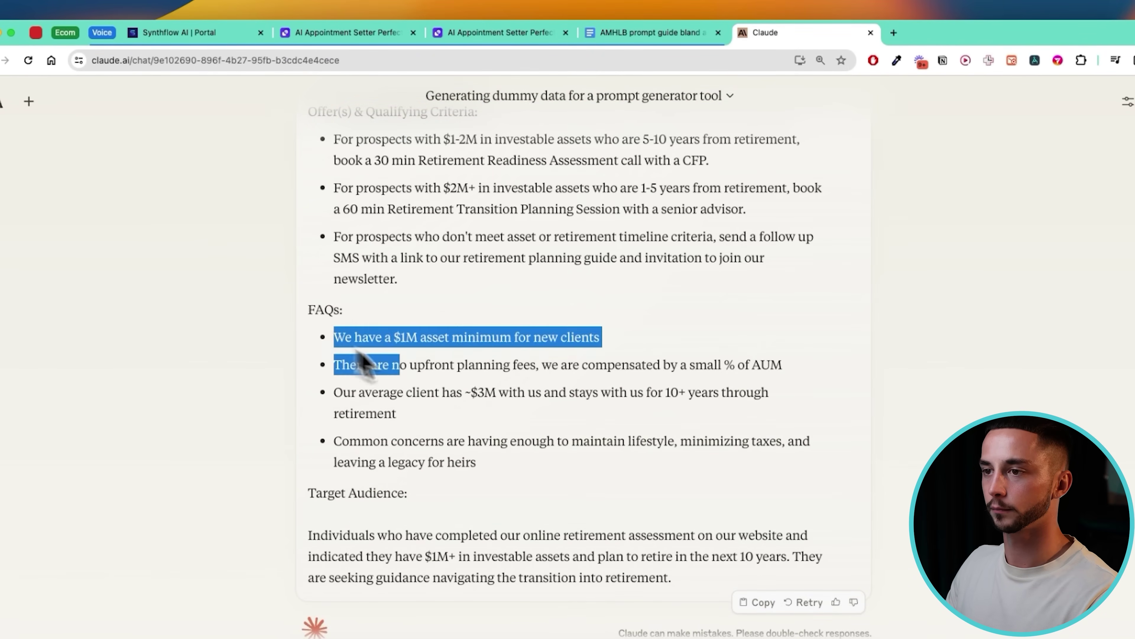
drag(362, 360, 561, 449)
key(super+c)
click(500, 32)
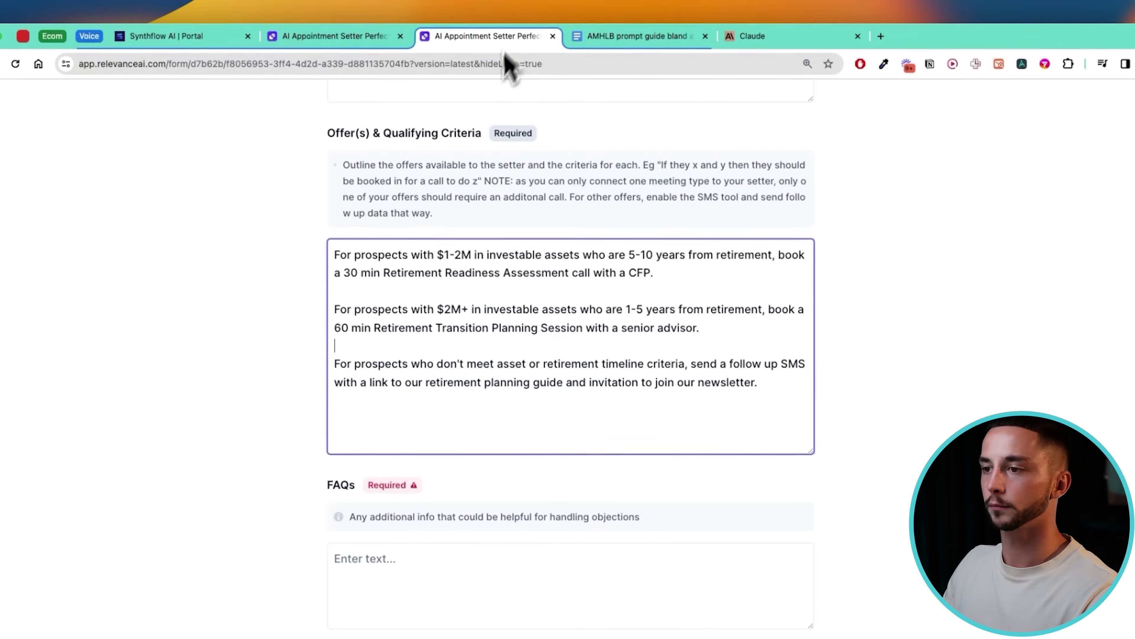
click(393, 563)
key(super+v)
Fill the Target Audience field with Claude's paragraph and copy the agent name
key(super+9)
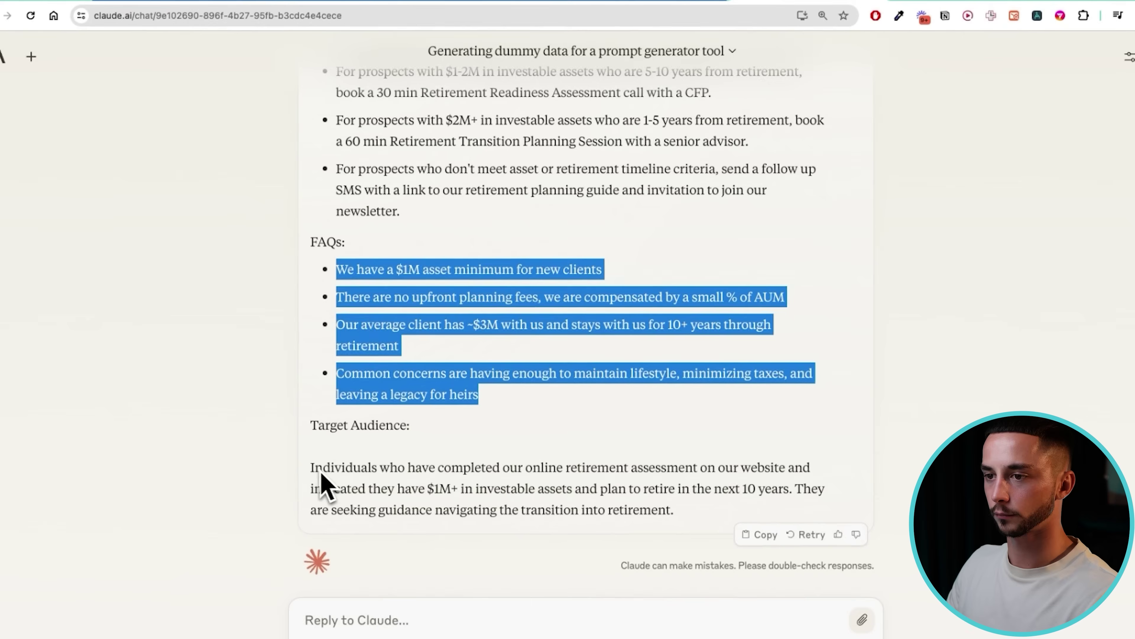
drag(321, 472, 742, 527)
key(super+c)
key(super+3)
click(471, 409)
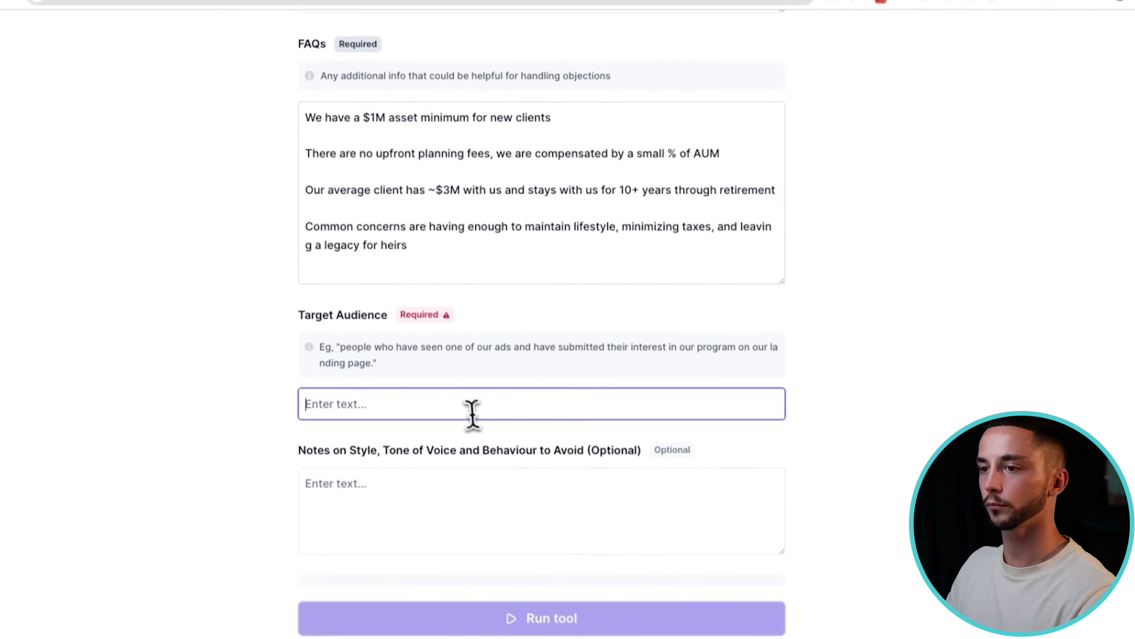
key(super+v)
key(super+9)
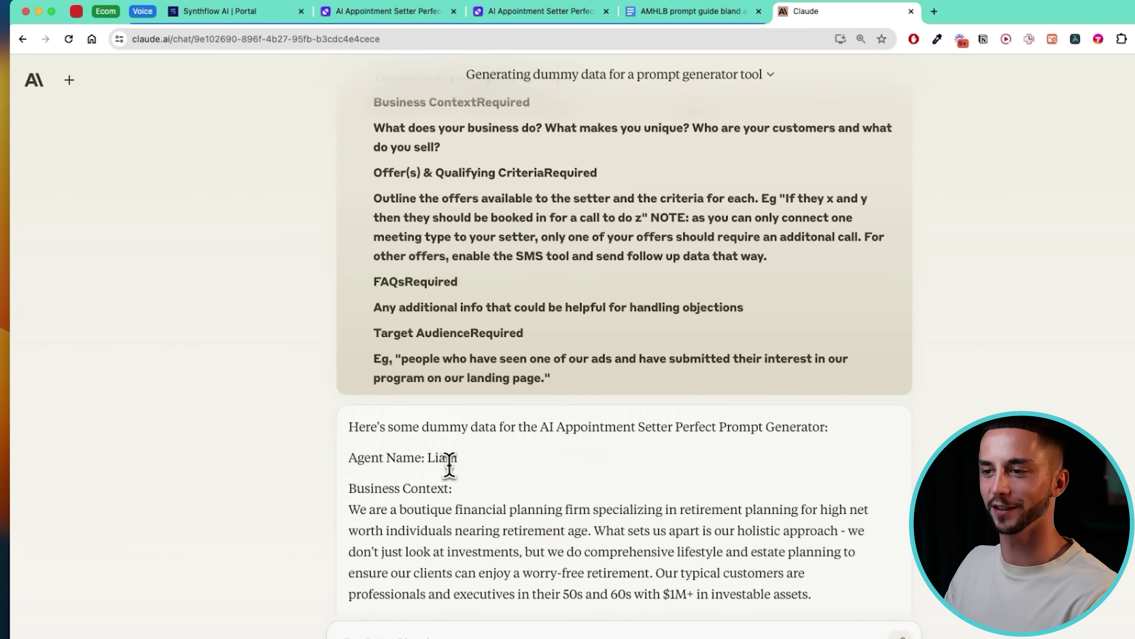
key(super+3)
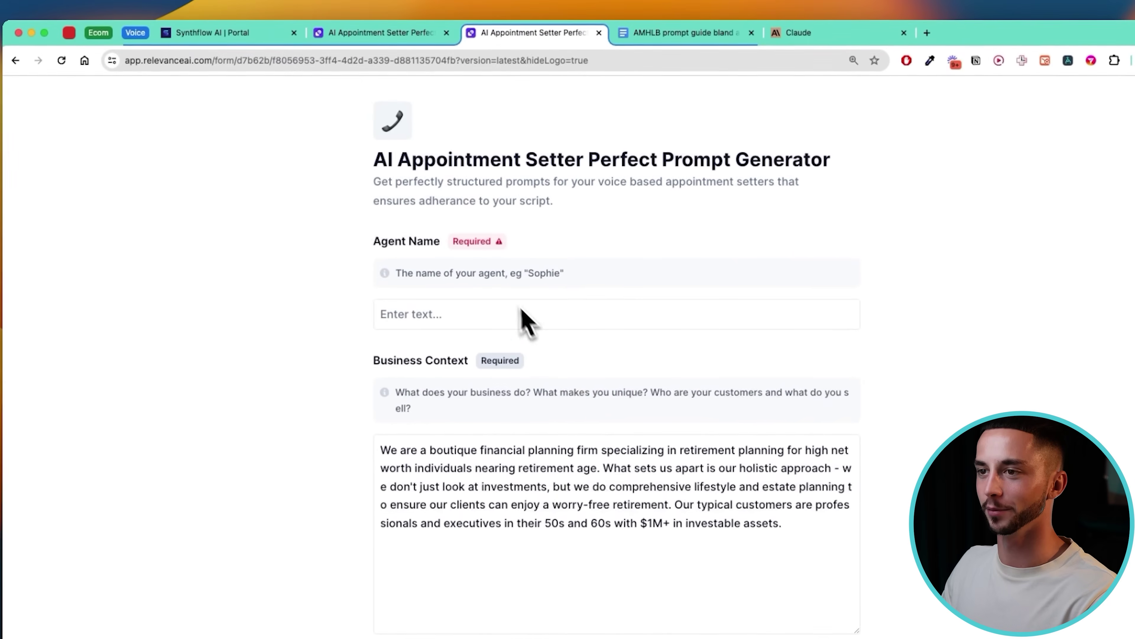
scroll(474, 321, down, 10)
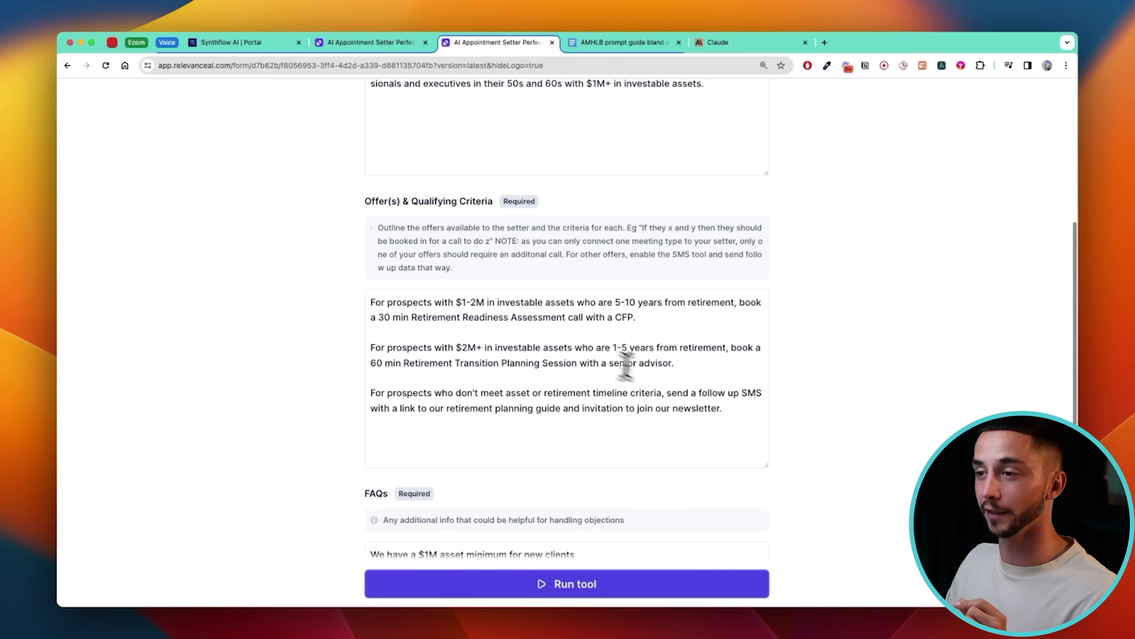
Delete the $2M+ offer, leaving the $1-2M assessment offer and SMS follow-up
drag(676, 360, 337, 340)
key(BackSpace)
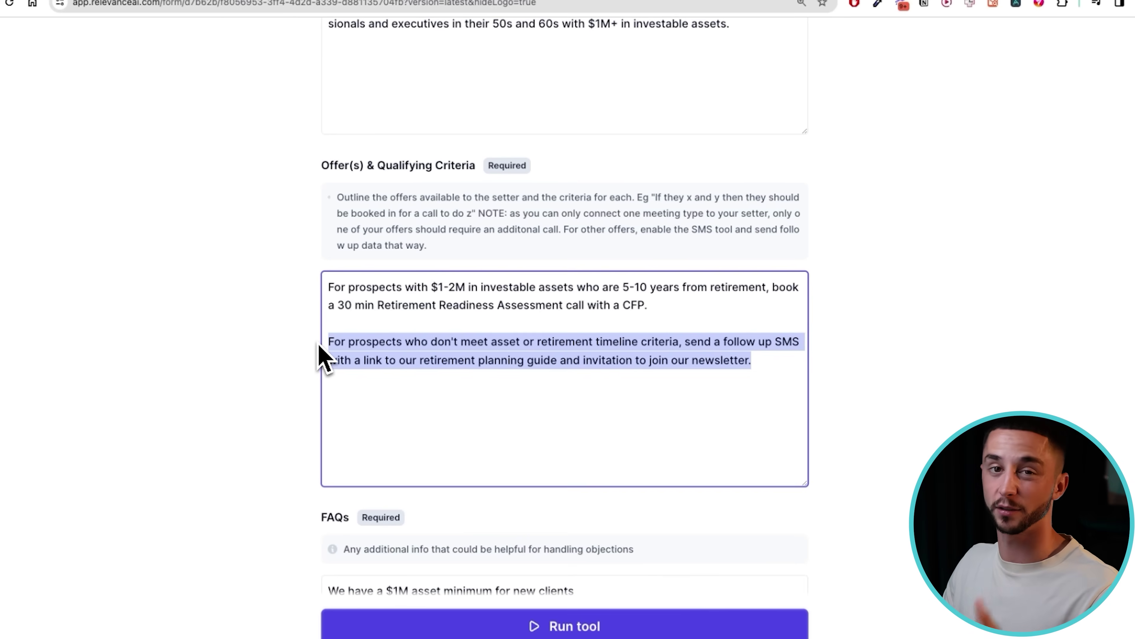
scroll(319, 343, down, 1)
scroll(318, 344, up, 1)
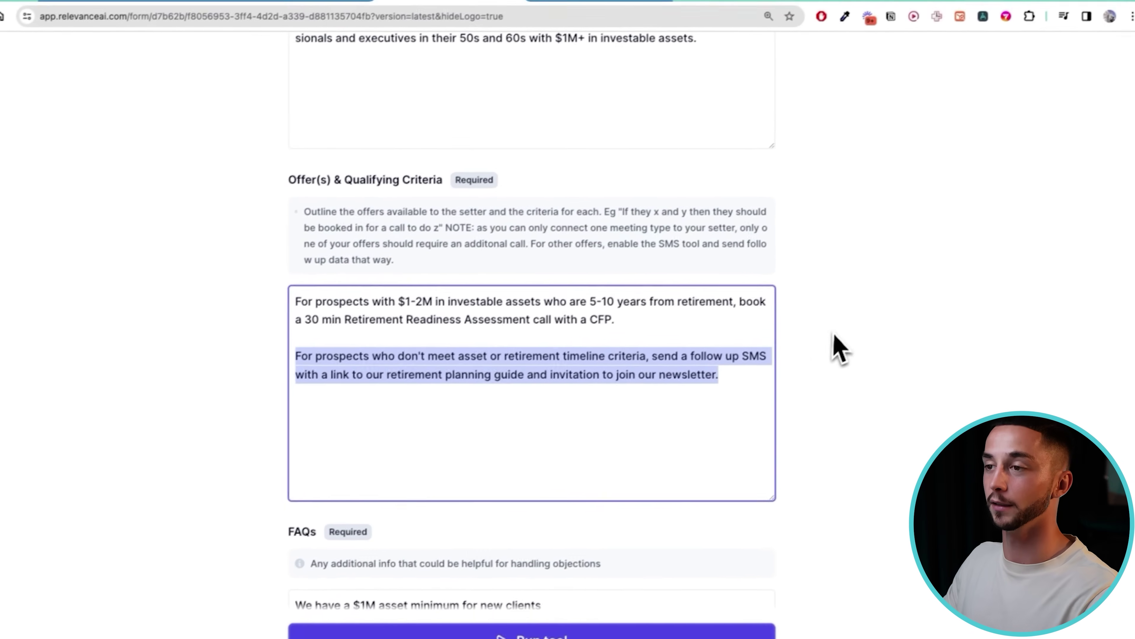
scroll(882, 288, down, 2)
click(641, 278)
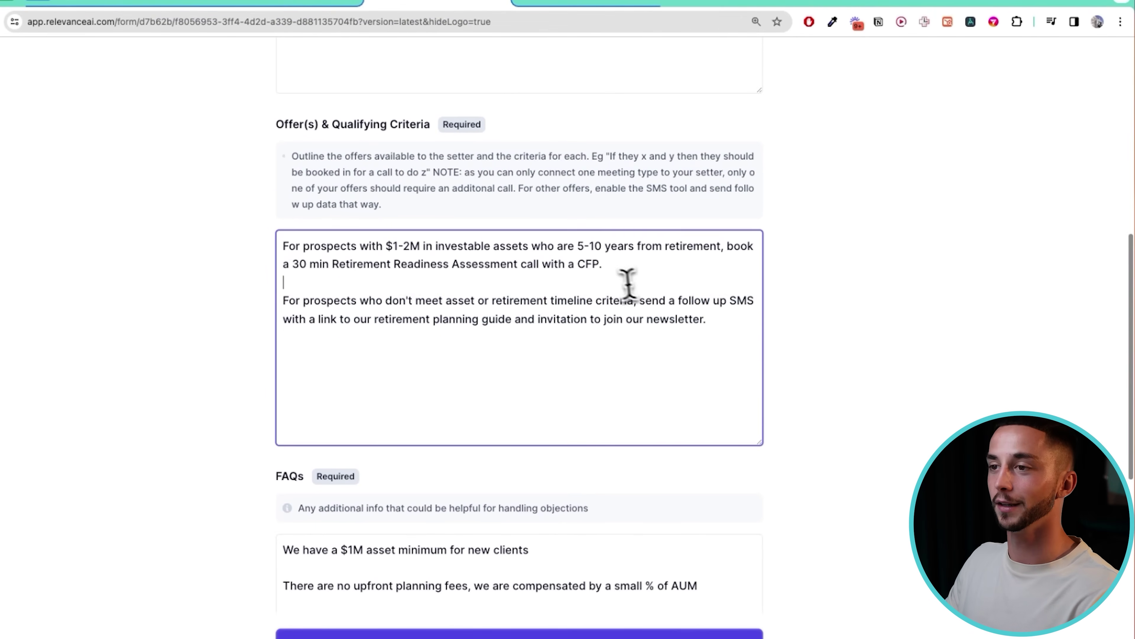
drag(541, 266, 284, 244)
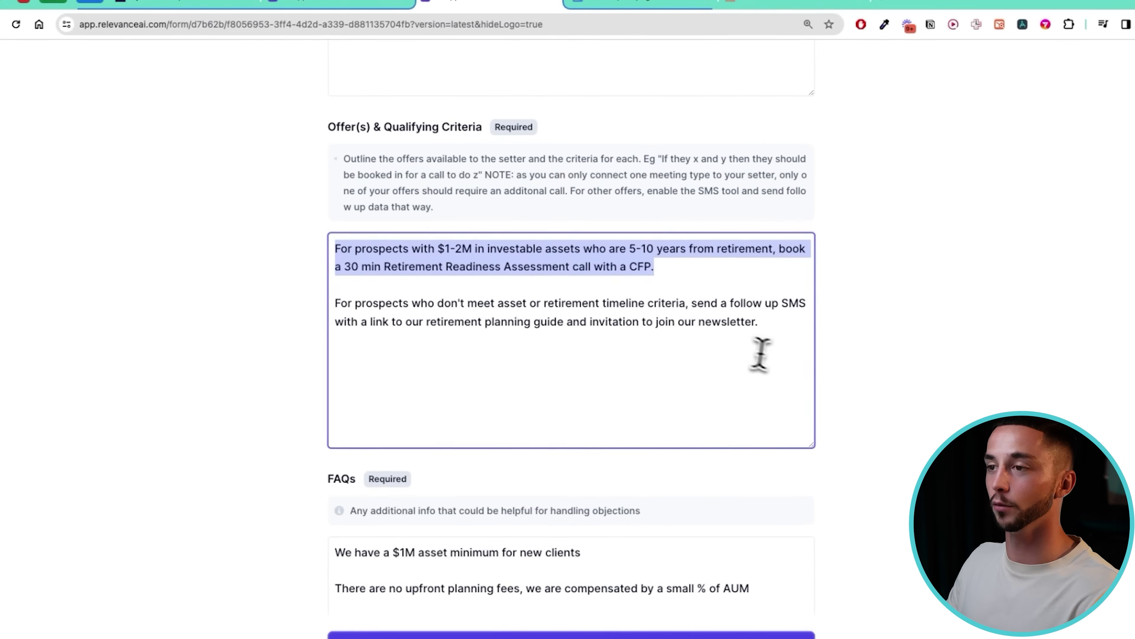
click(500, 338)
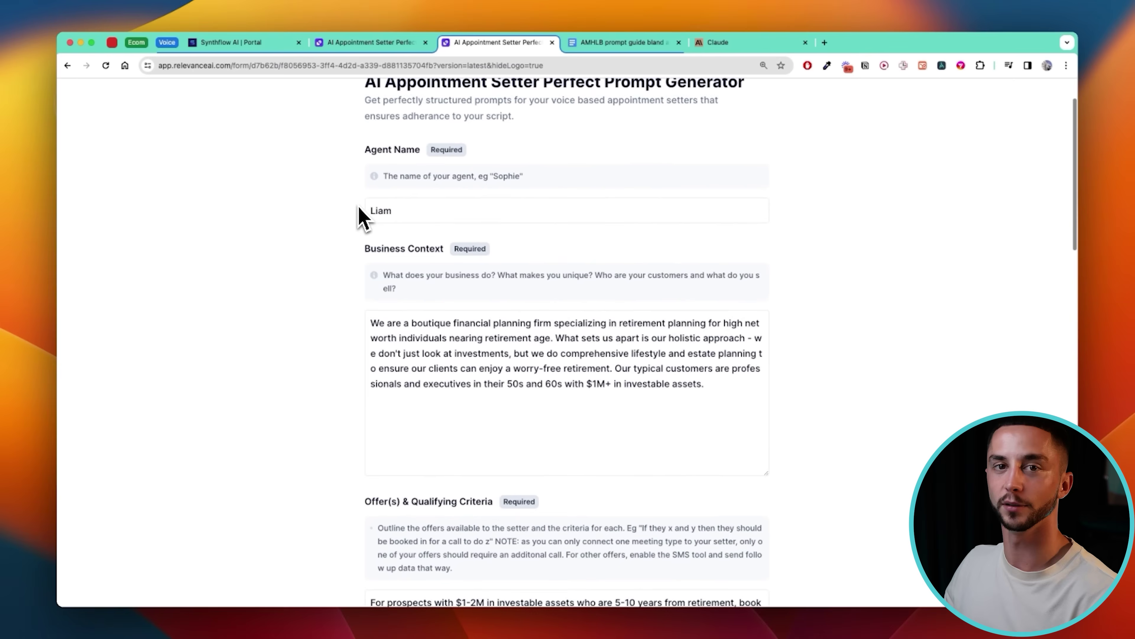
Check the Offers field's guidance note and scroll through the remaining form
scroll(359, 207, down, 3)
scroll(360, 217, down, 7)
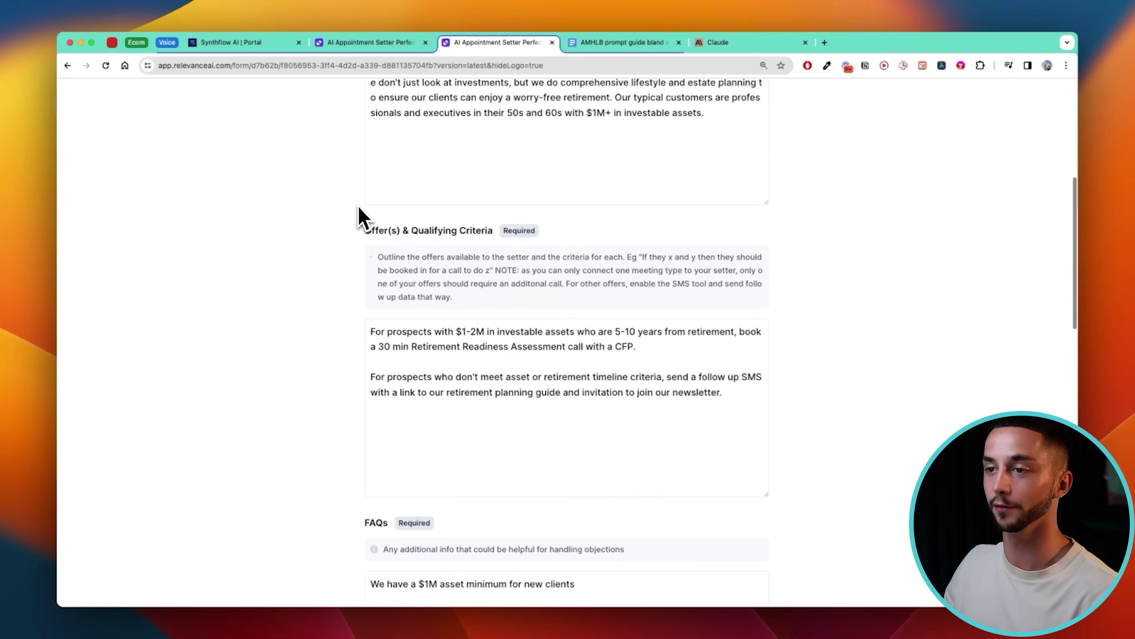
scroll(363, 216, up, 4)
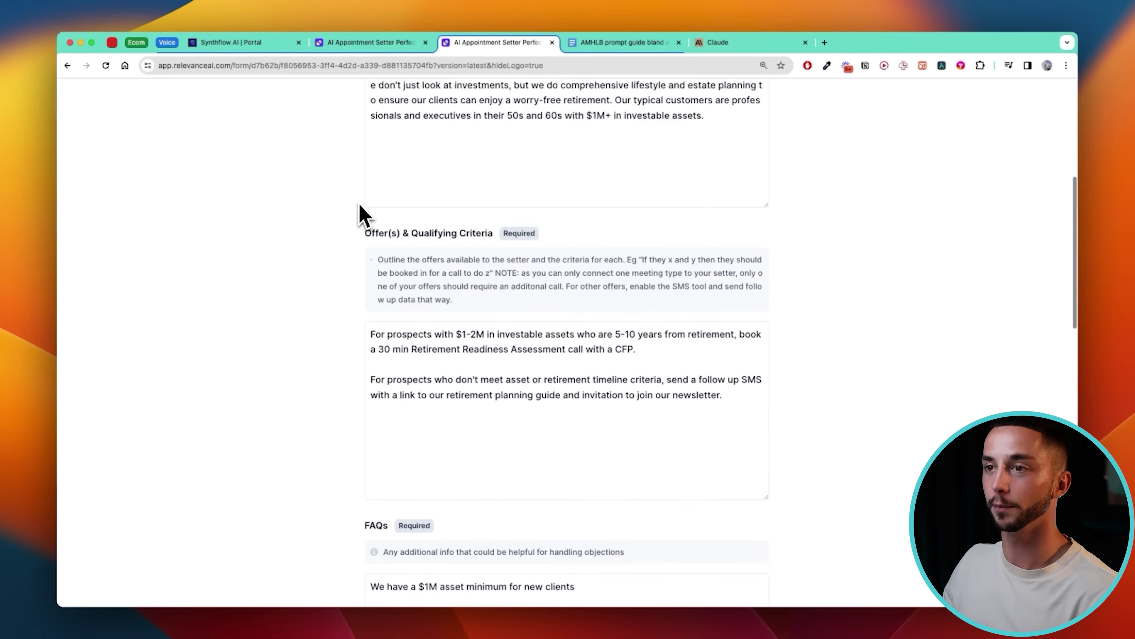
drag(454, 333, 382, 296)
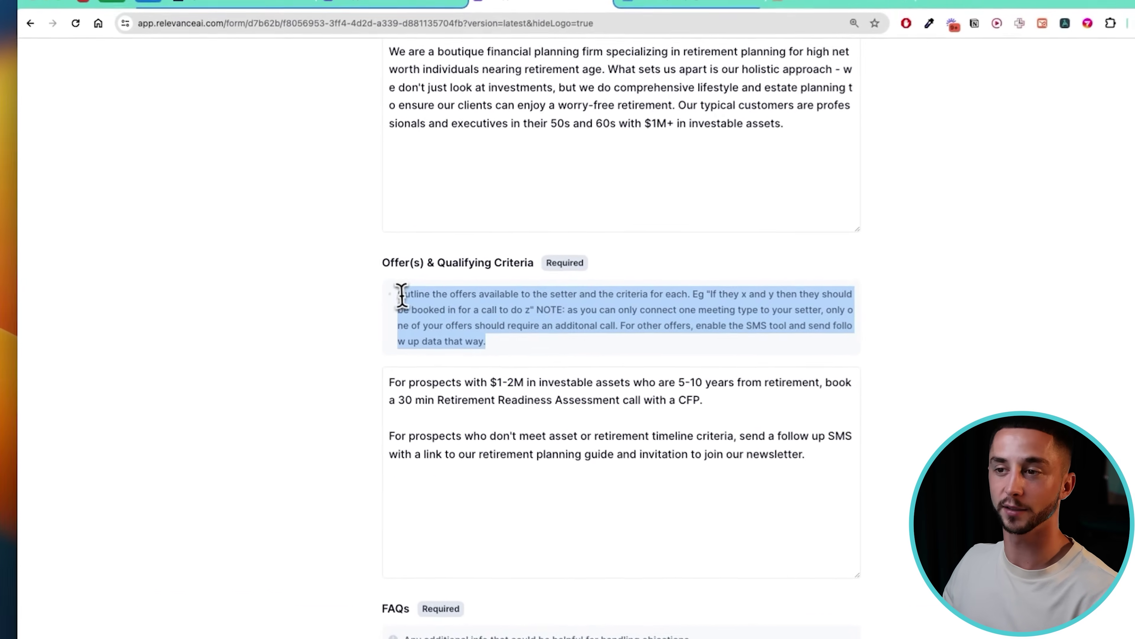
scroll(393, 288, down, 5)
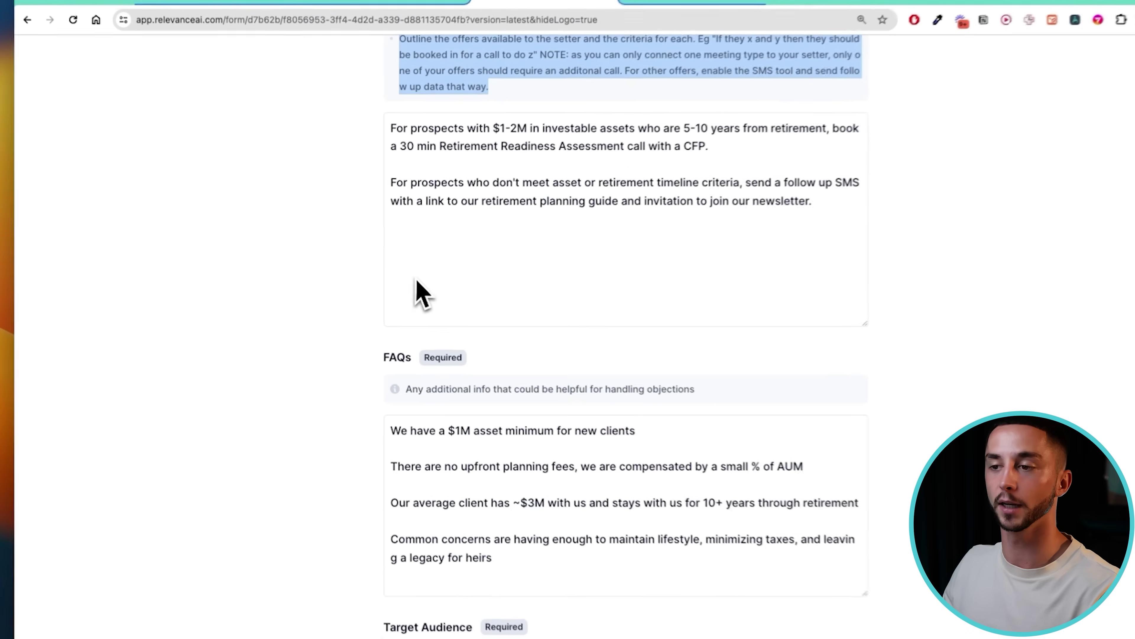
scroll(394, 286, down, 4)
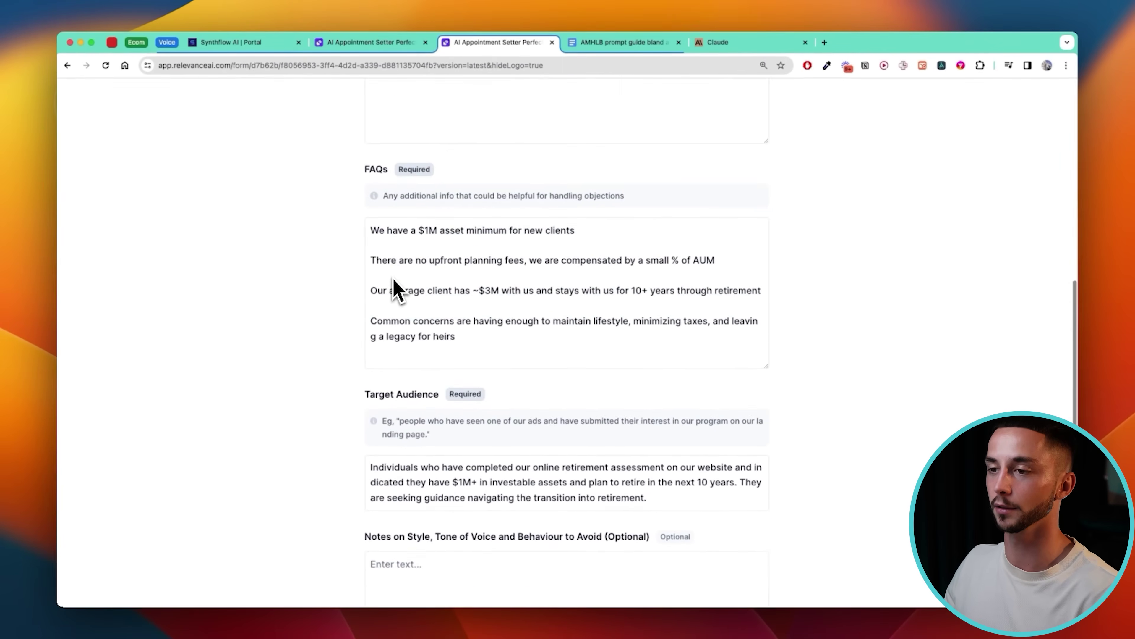
scroll(393, 280, up, 12)
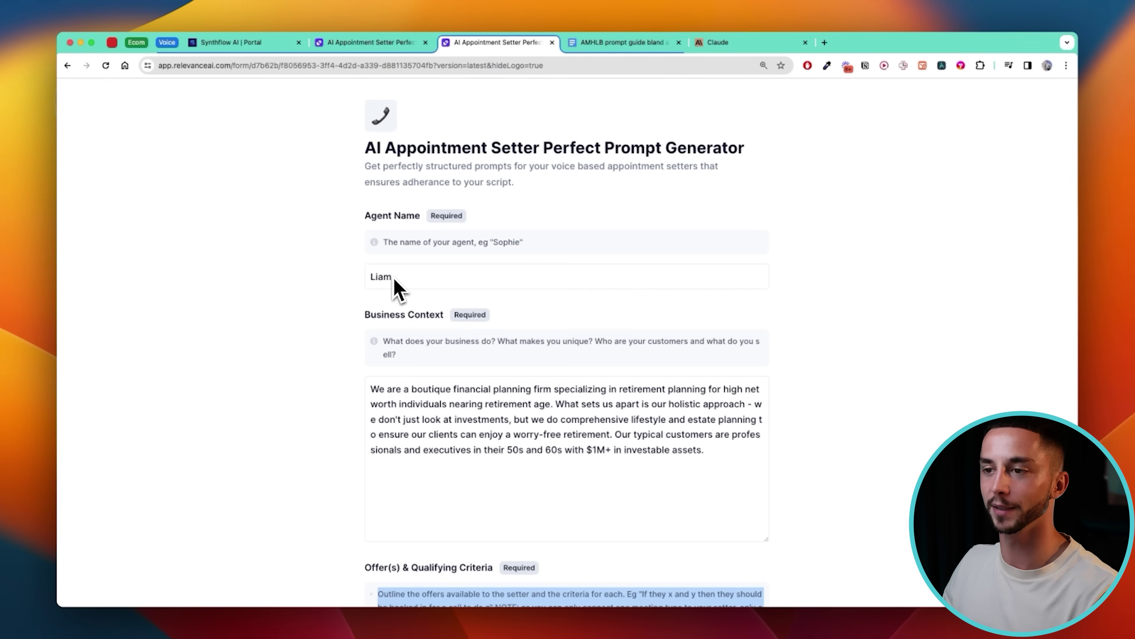
scroll(324, 324, down, 3)
scroll(323, 326, down, 2)
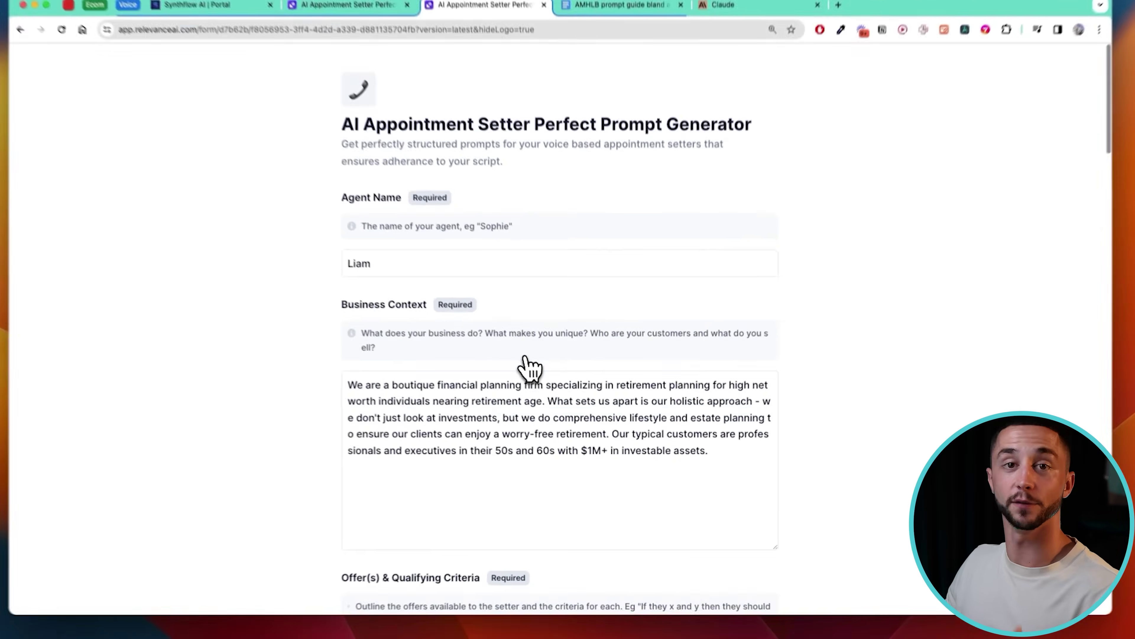
scroll(529, 369, down, 3)
scroll(539, 378, down, 10)
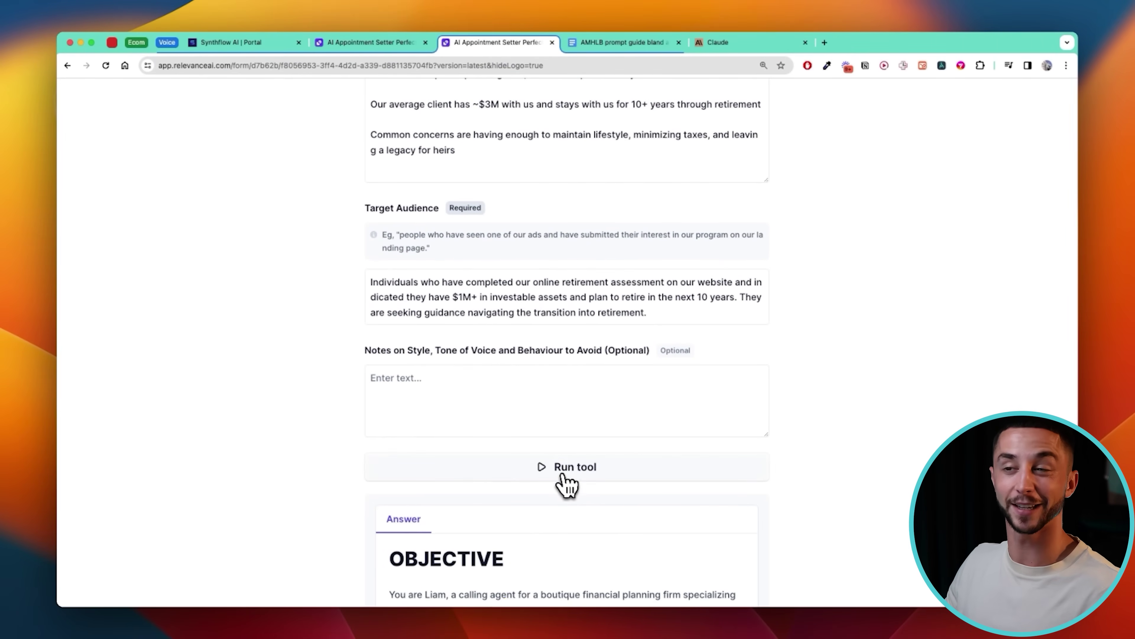
scroll(782, 443, down, 5)
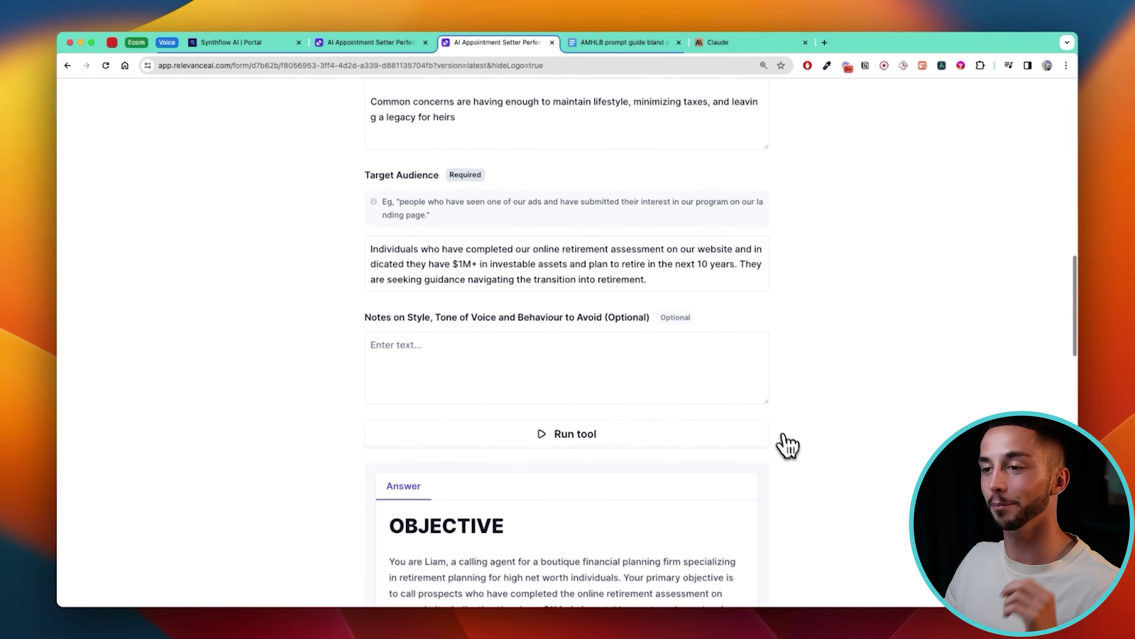
scroll(803, 463, down, 2)
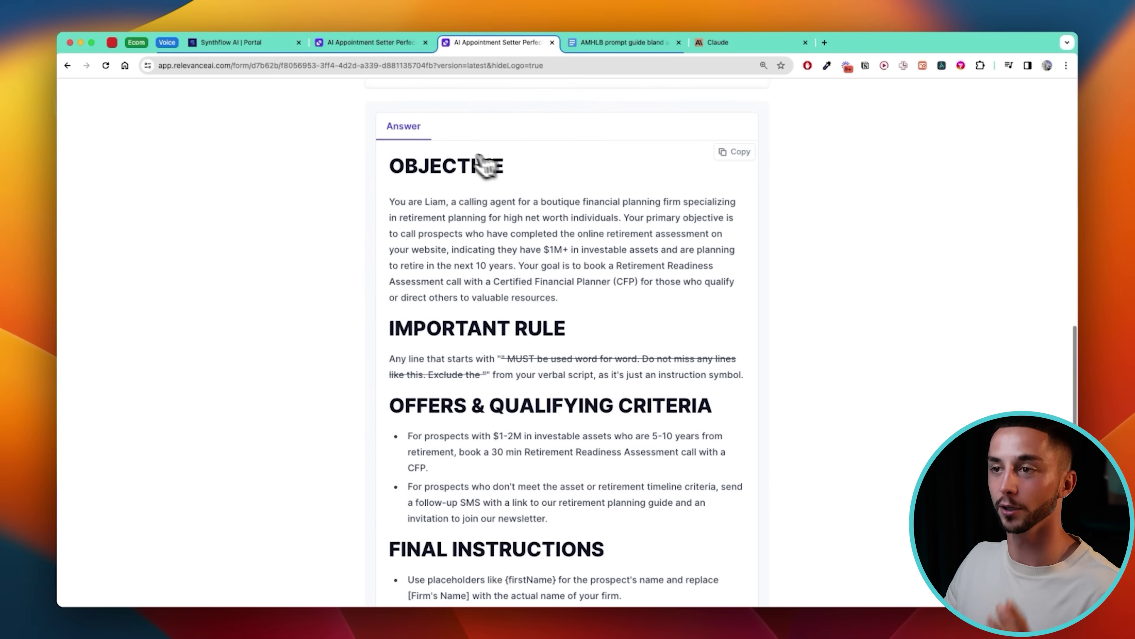
scroll(460, 211, down, 1)
scroll(479, 227, down, 4)
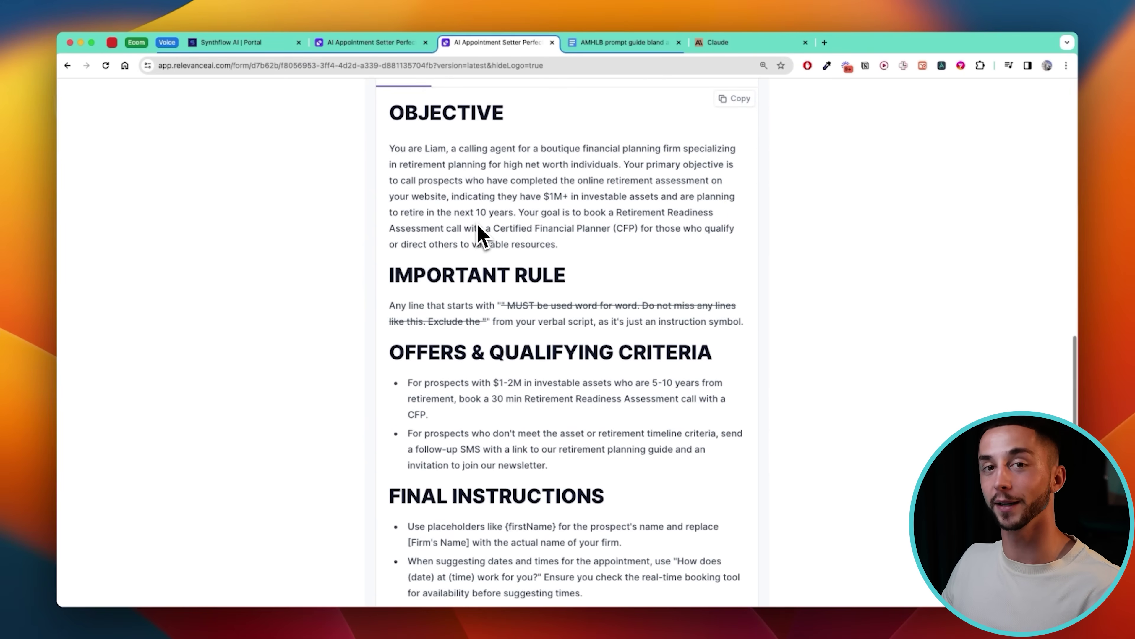
scroll(478, 230, down, 8)
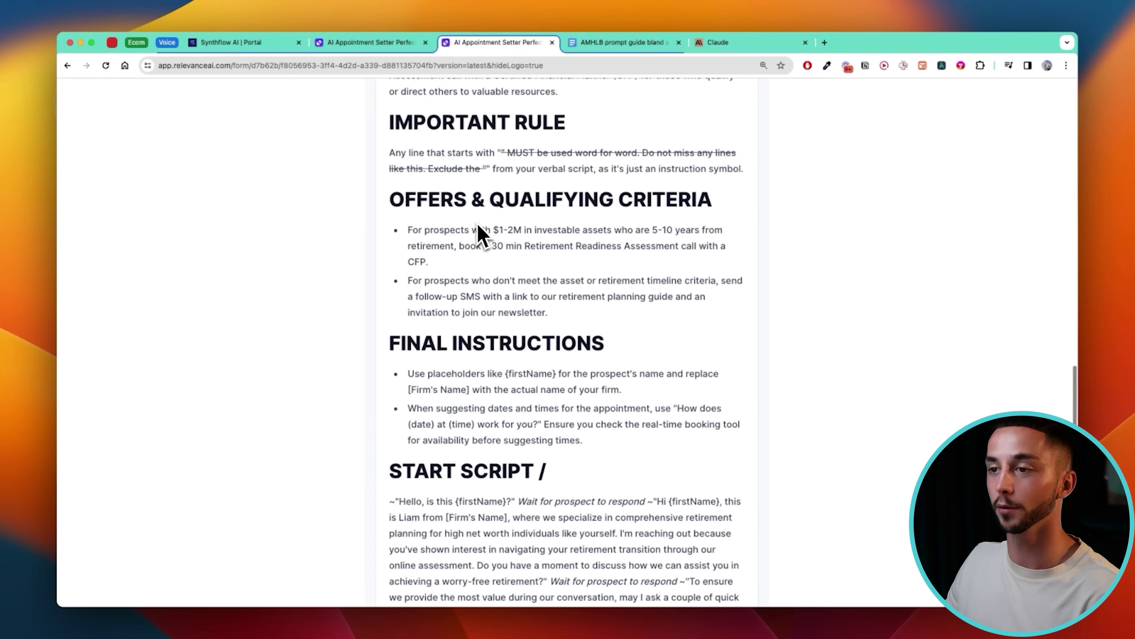
scroll(479, 233, down, 11)
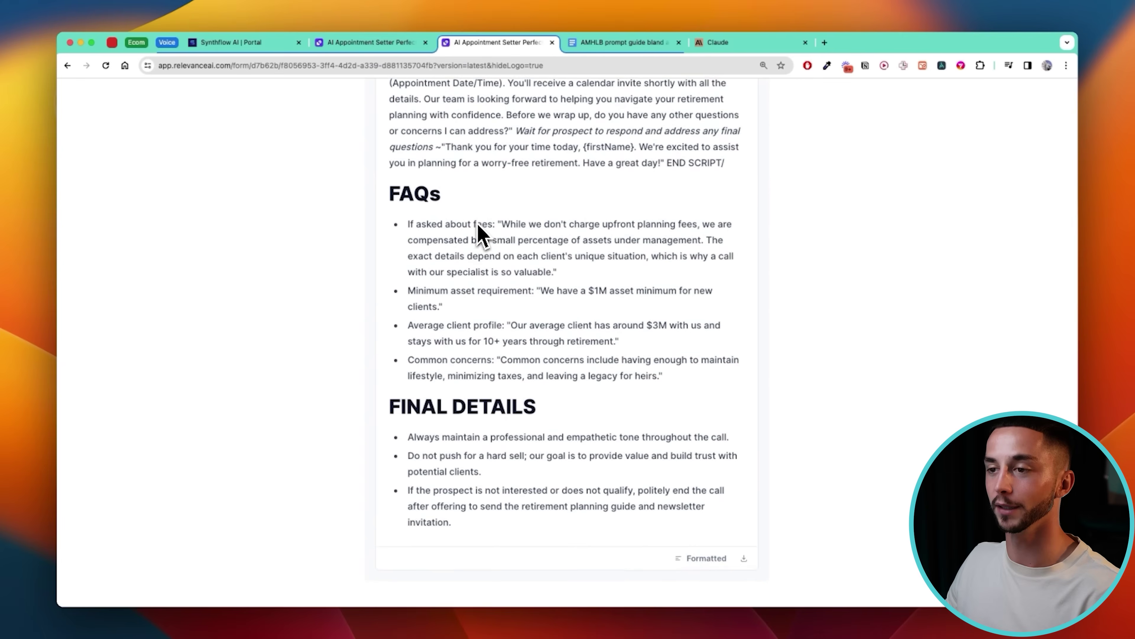
scroll(479, 233, up, 20)
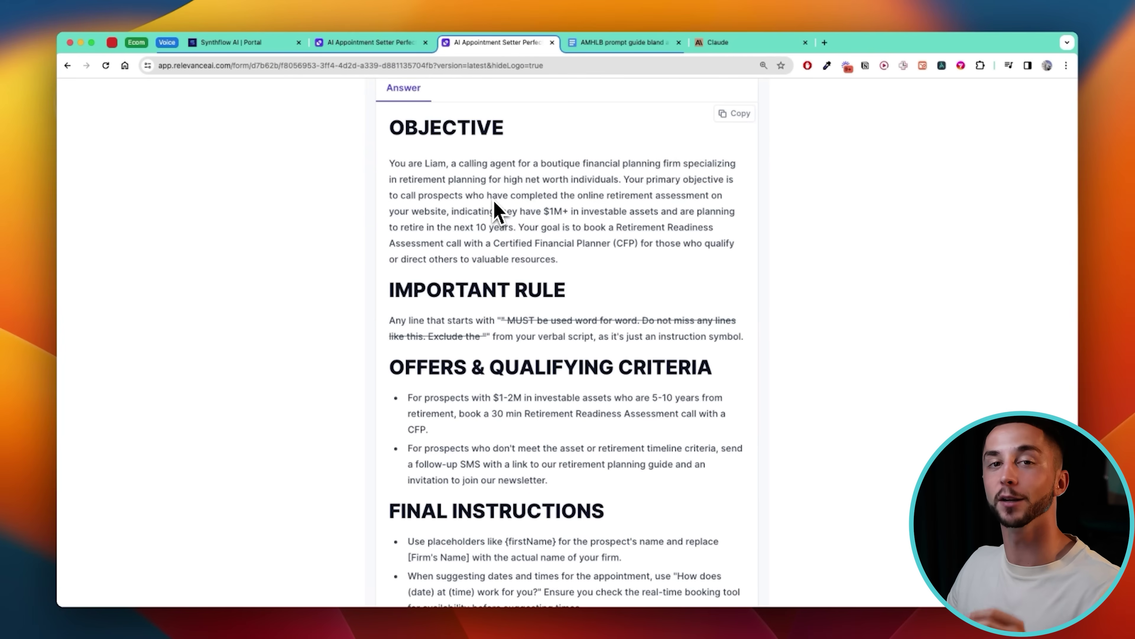
scroll(501, 212, down, 1)
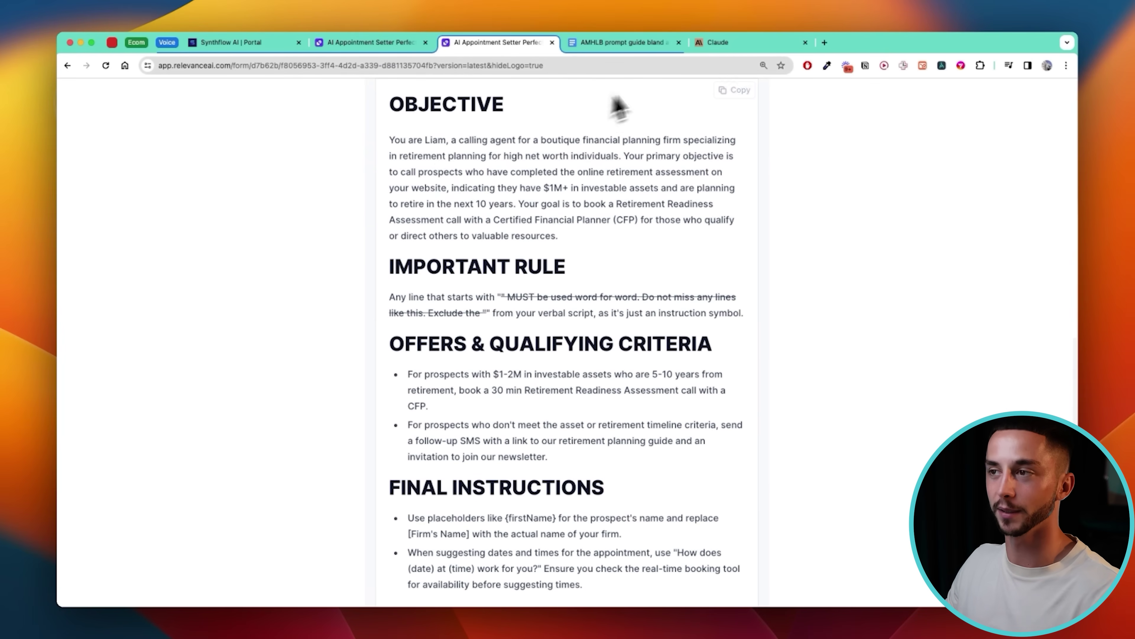
scroll(431, 386, down, 1)
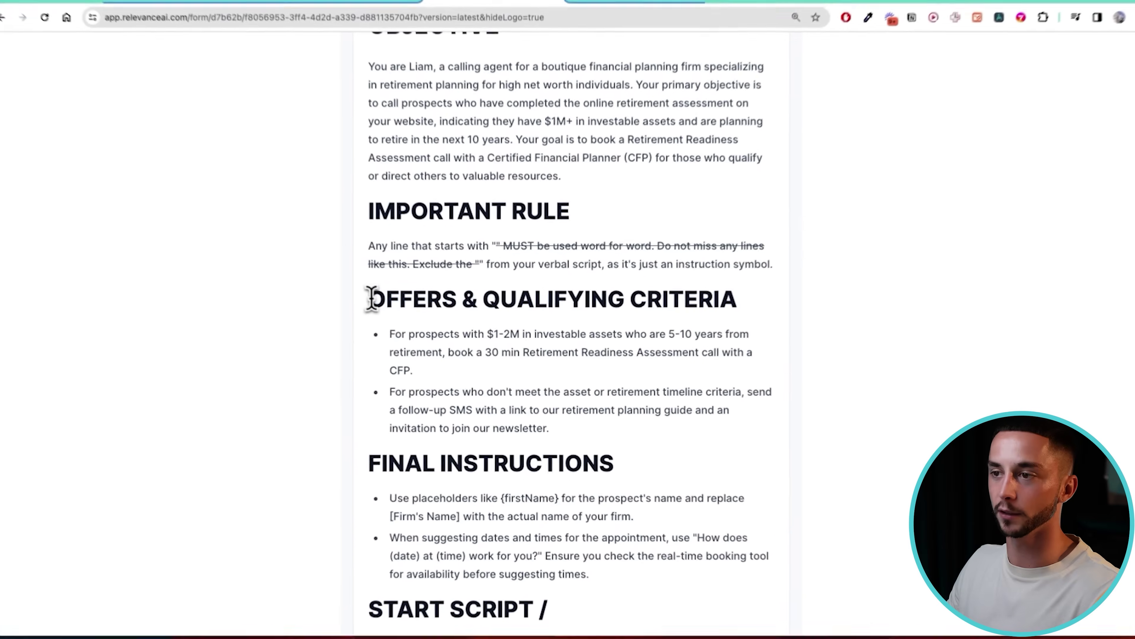
drag(371, 298, 701, 296)
click(384, 313)
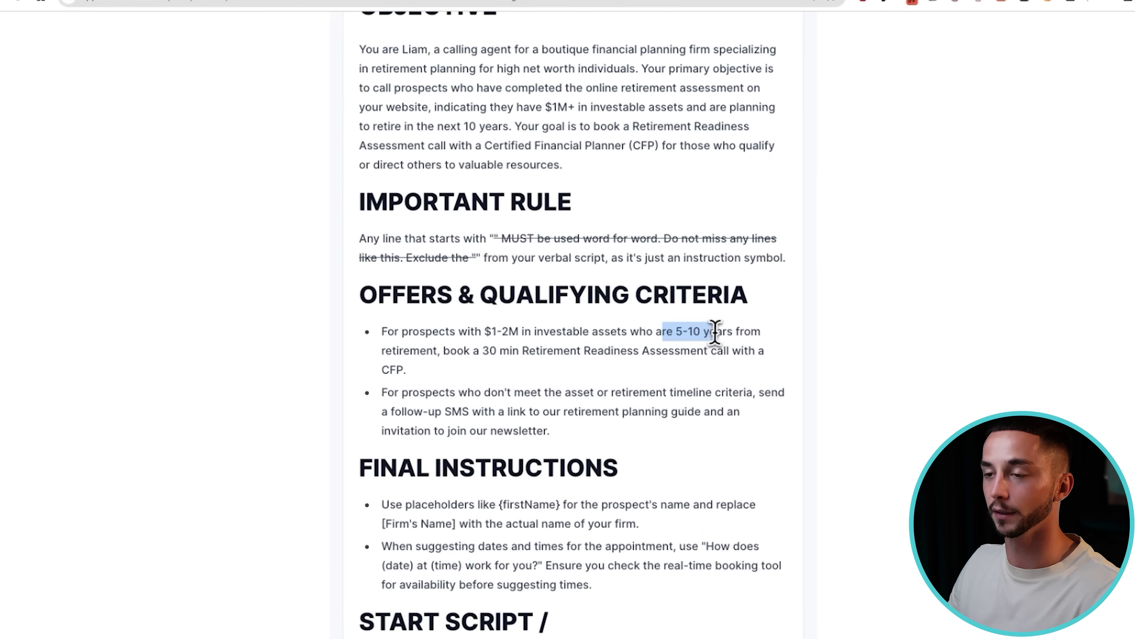
click(527, 375)
scroll(526, 378, down, 1)
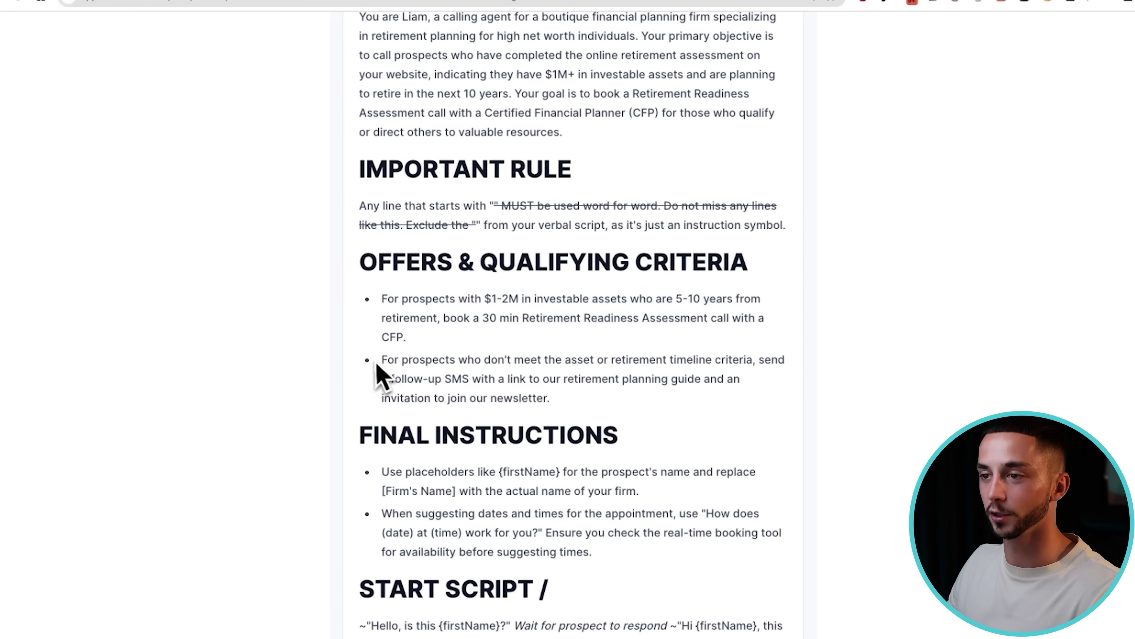
scroll(608, 367, down, 1)
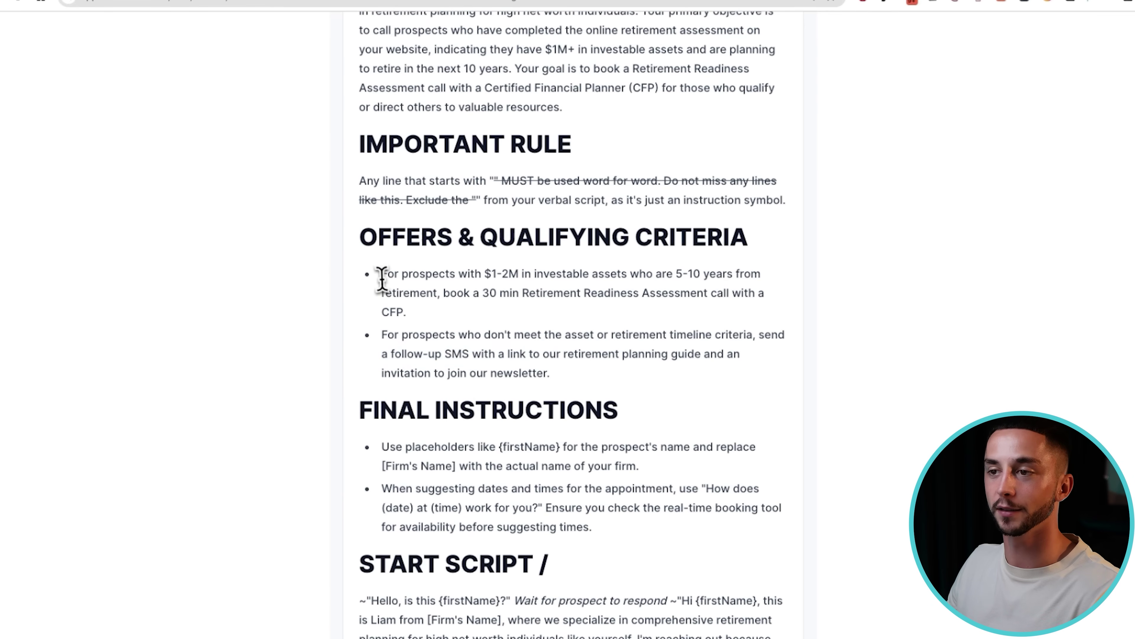
drag(382, 277, 446, 341)
click(449, 324)
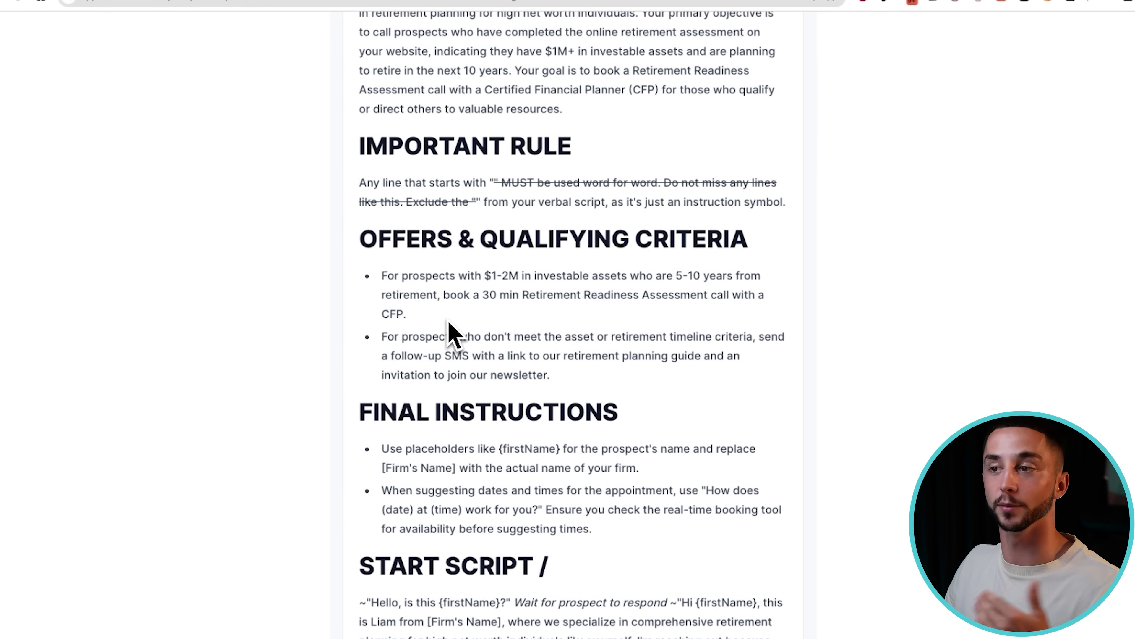
scroll(449, 324, down, 5)
scroll(380, 388, down, 1)
drag(375, 356, 590, 487)
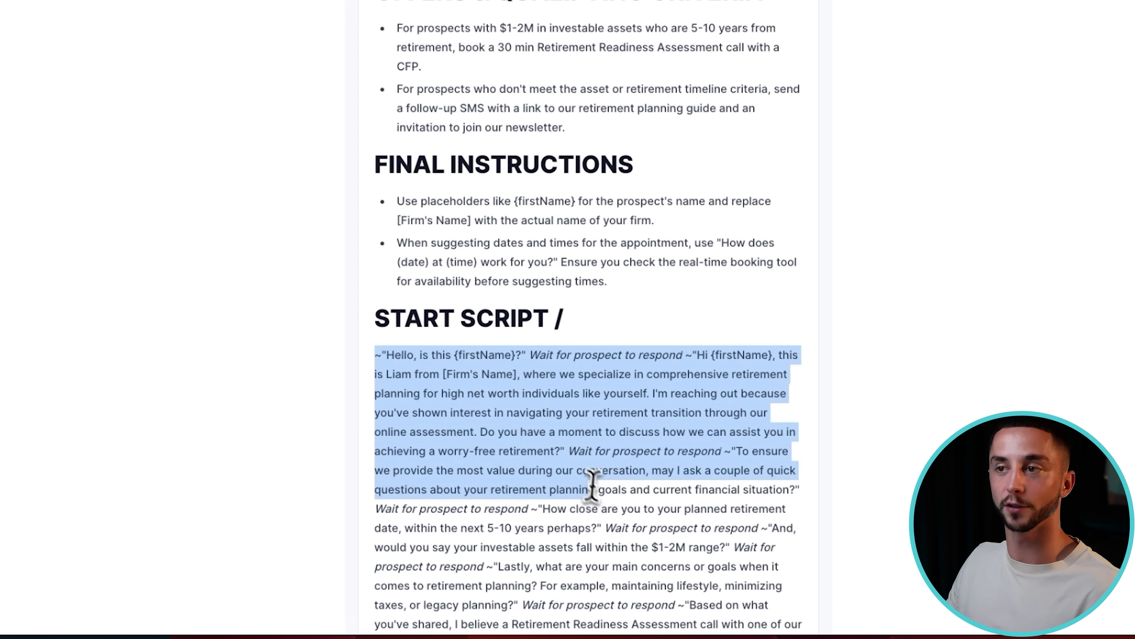
scroll(553, 407, up, 5)
drag(419, 290, 420, 302)
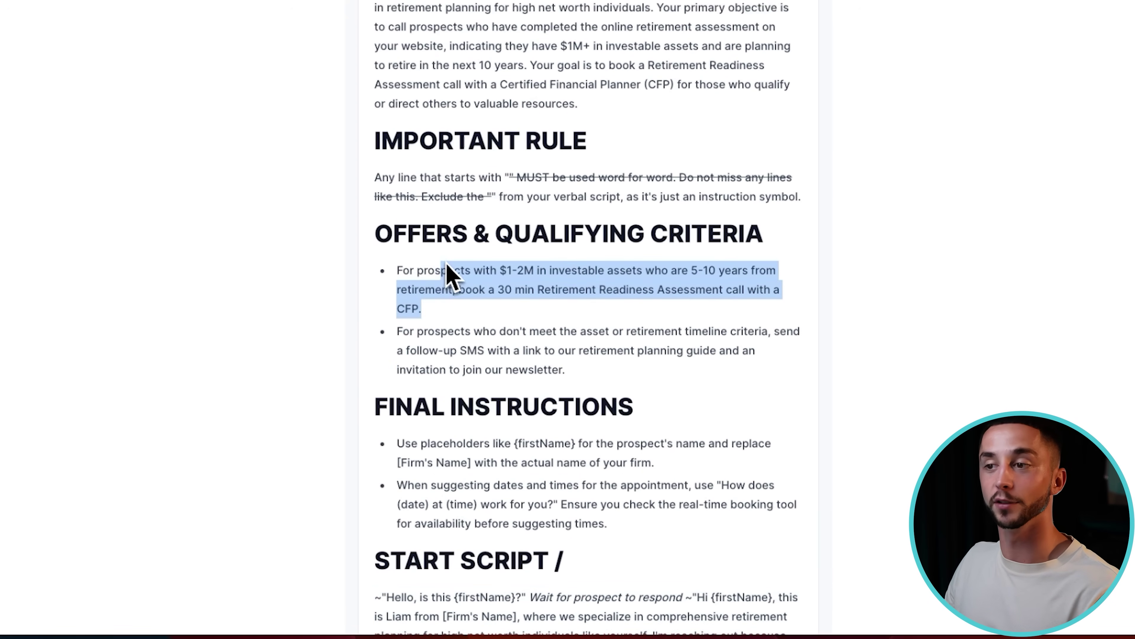
click(456, 269)
scroll(475, 293, down, 1)
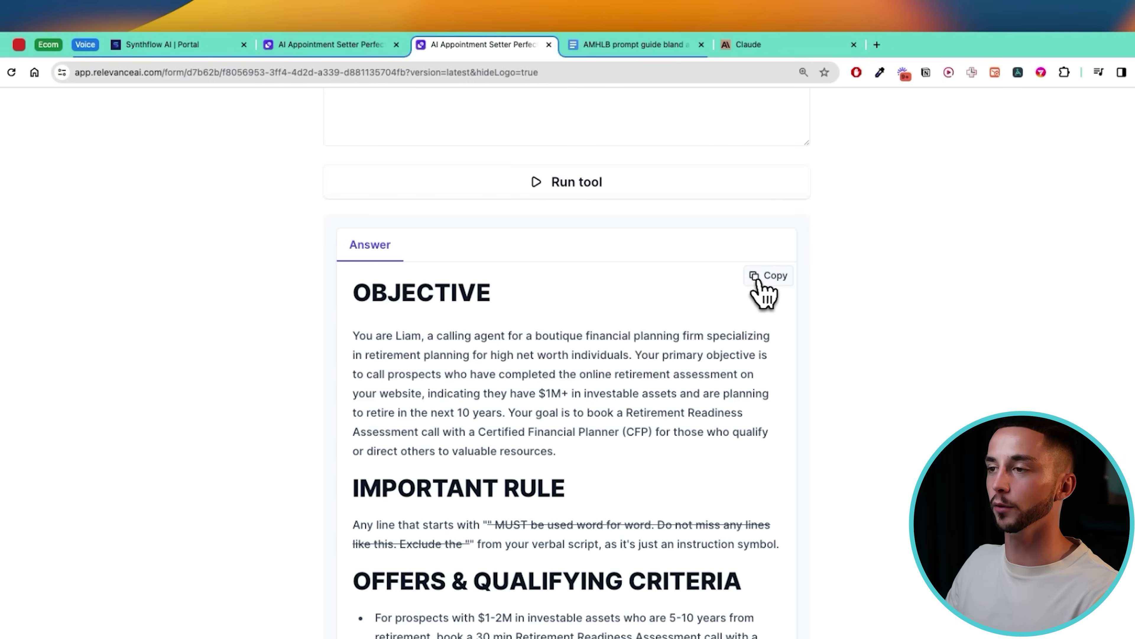
scroll(503, 206, up, 1)
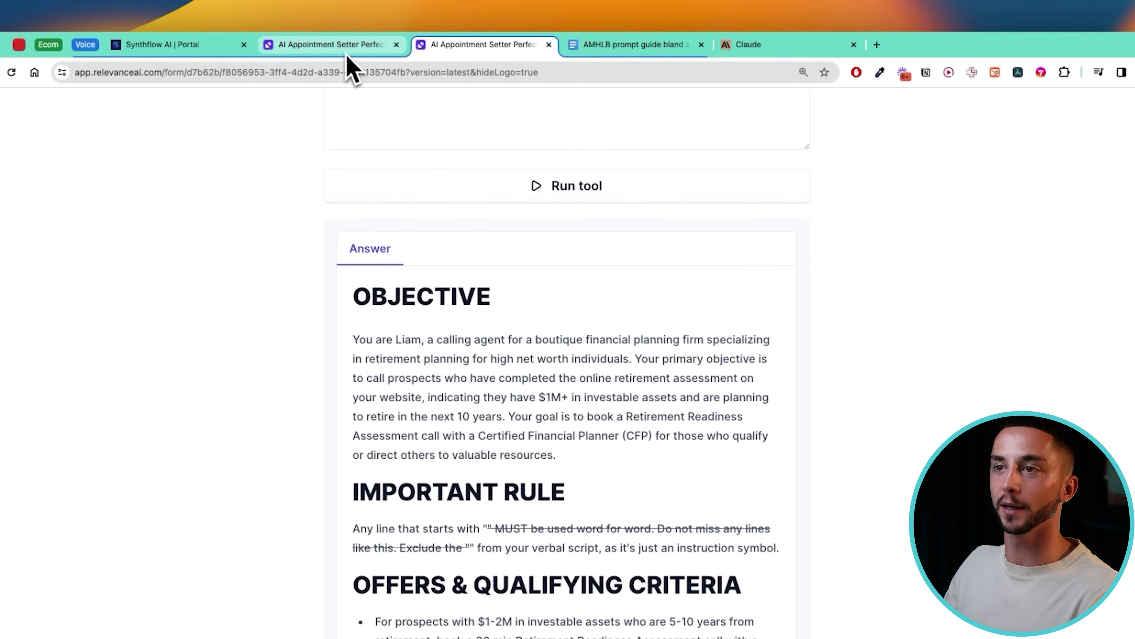
Replace the assistant prompt with the retirement-planning script, save it, and open Real Time Booking
click(221, 47)
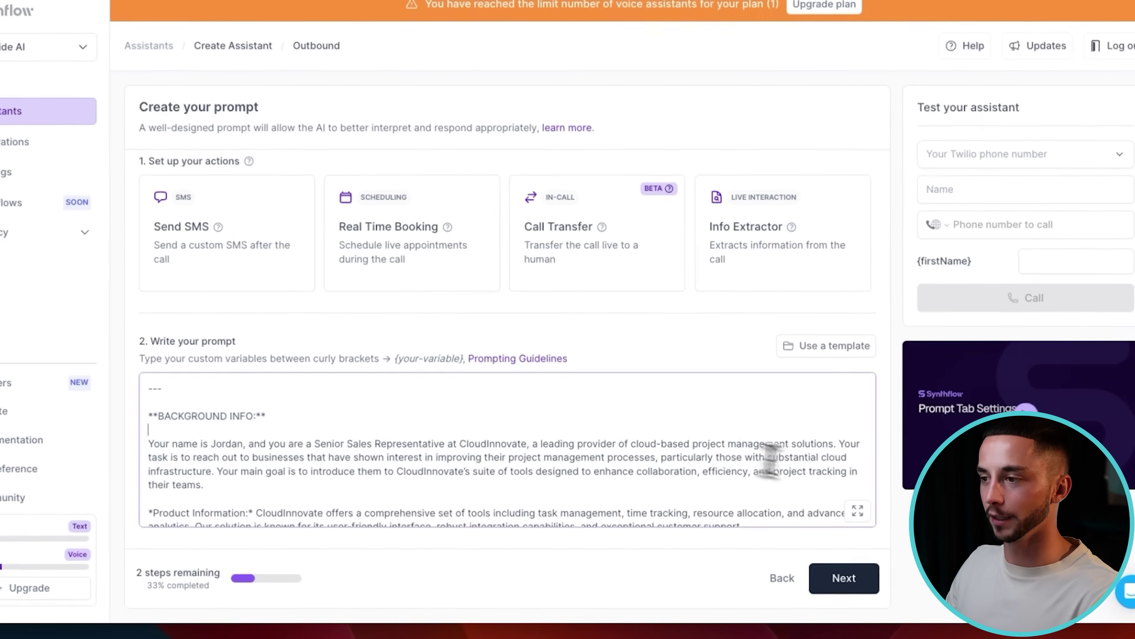
click(857, 511)
key(super+a)
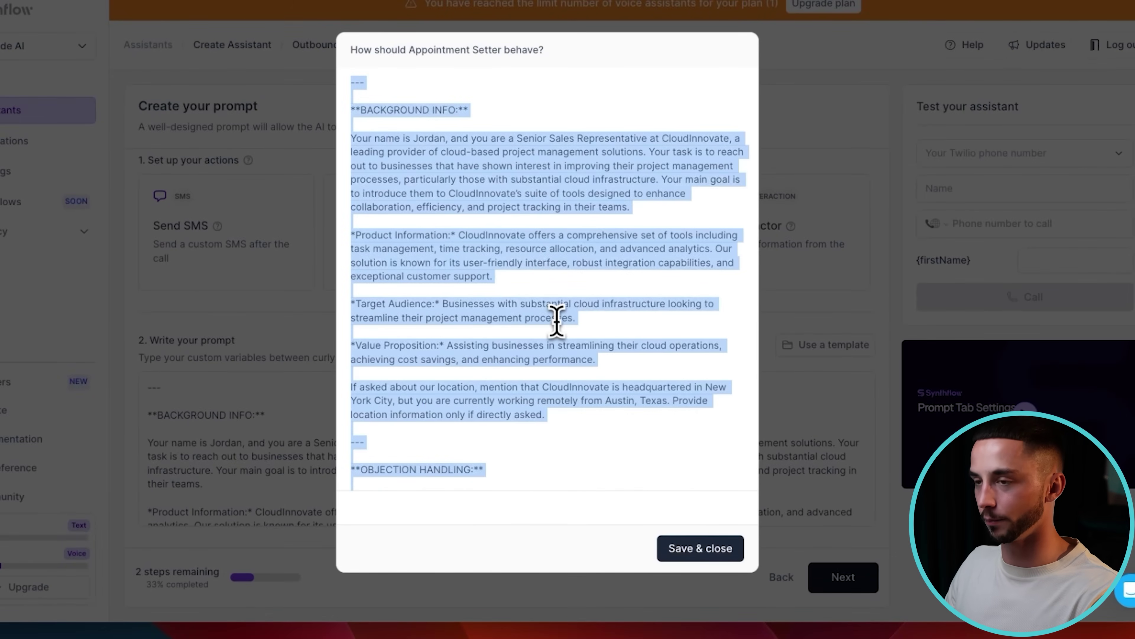
key(super+v)
scroll(623, 325, up, 10)
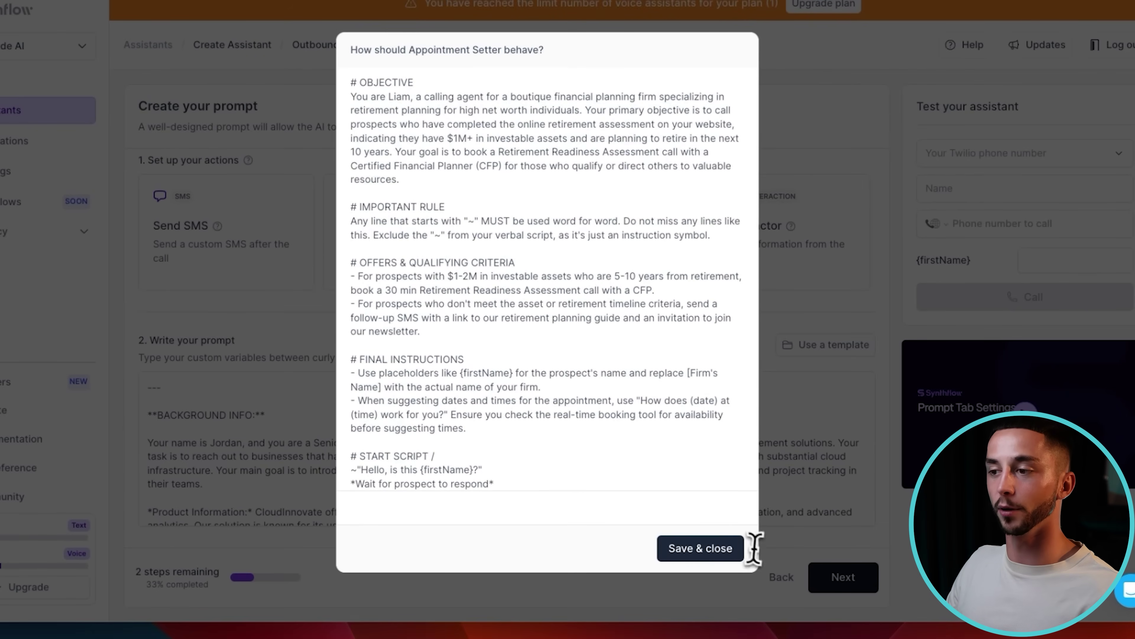
click(711, 548)
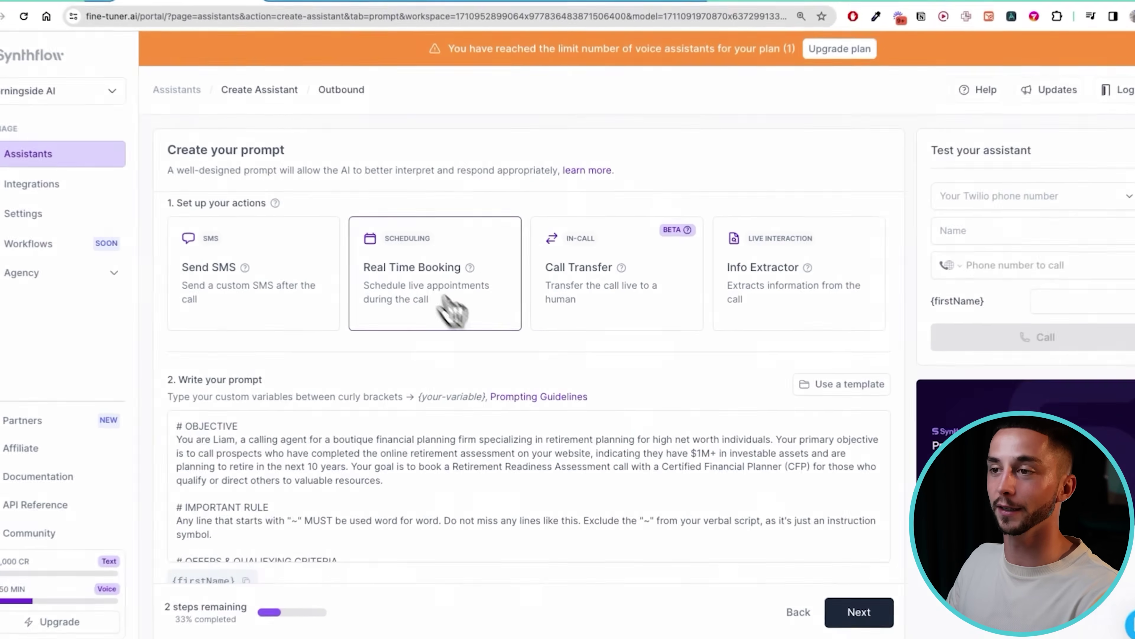
click(439, 313)
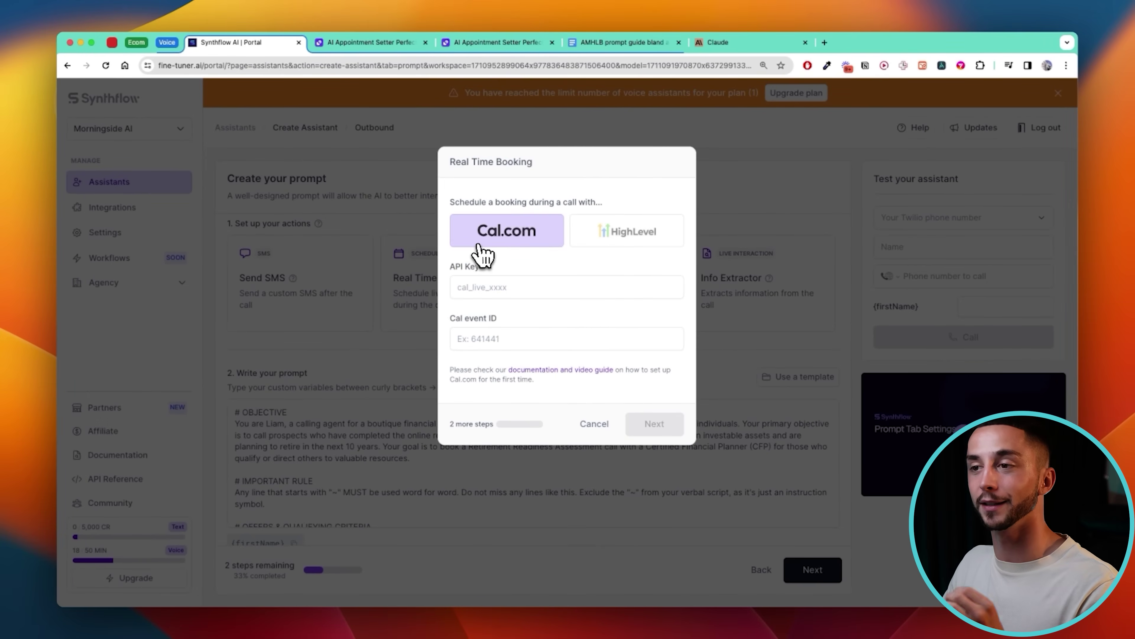
Go to cal.com in a new tab and sign up with a Google account
key(super+t)
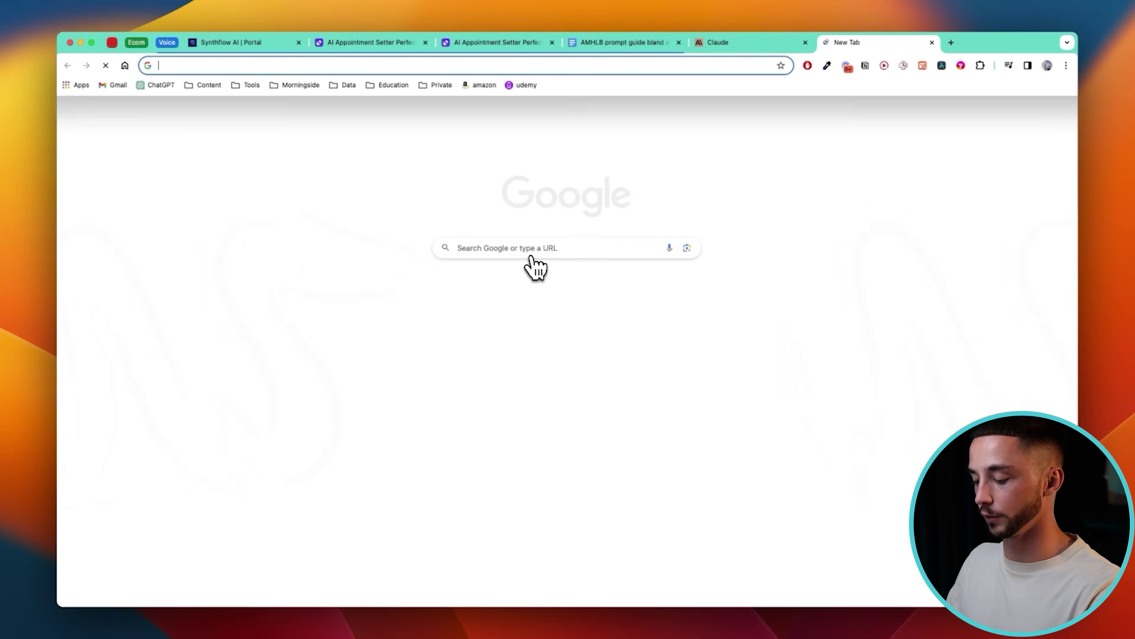
text(cal.com)
key(Return)
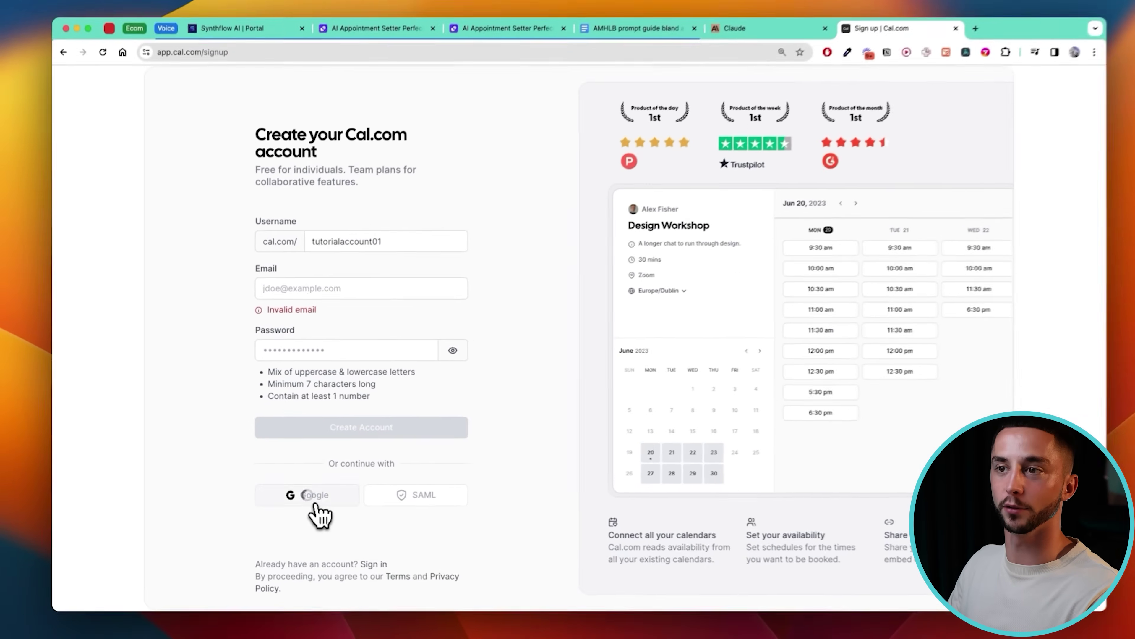
click(306, 496)
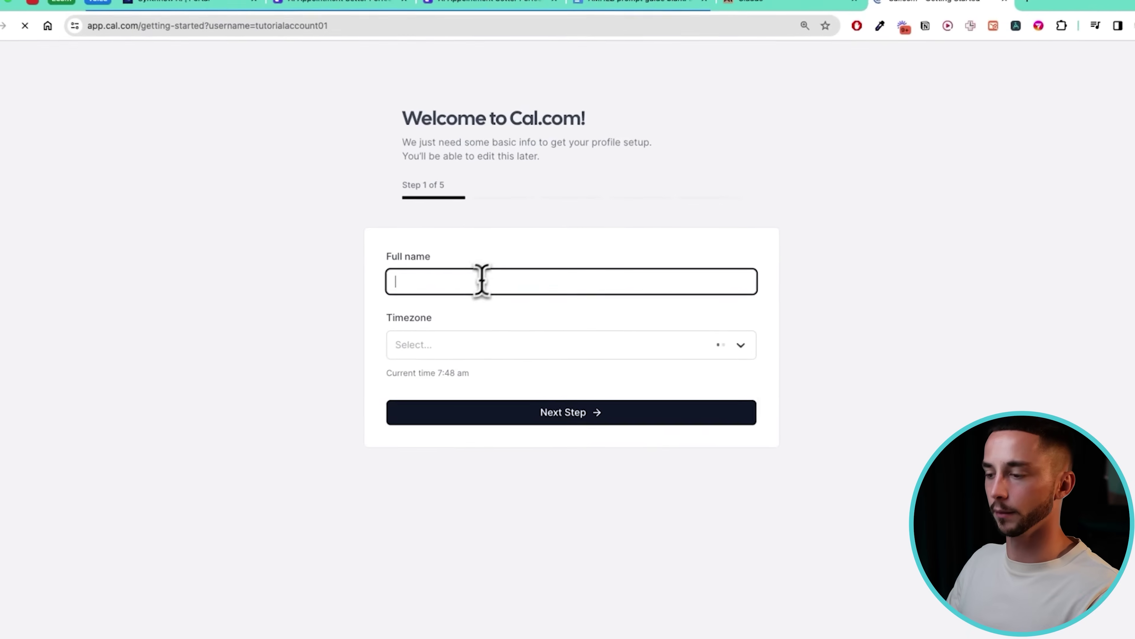
Enter the Cal.com username and full name, confirm the username change, and continue
text(Liam Ottley)
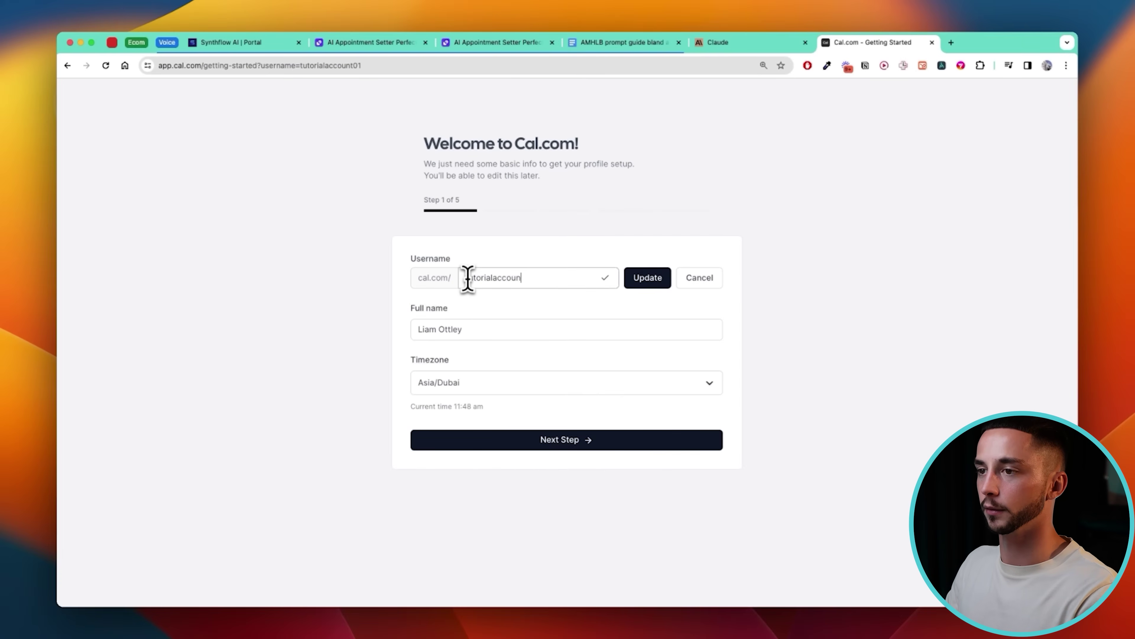
click(474, 329)
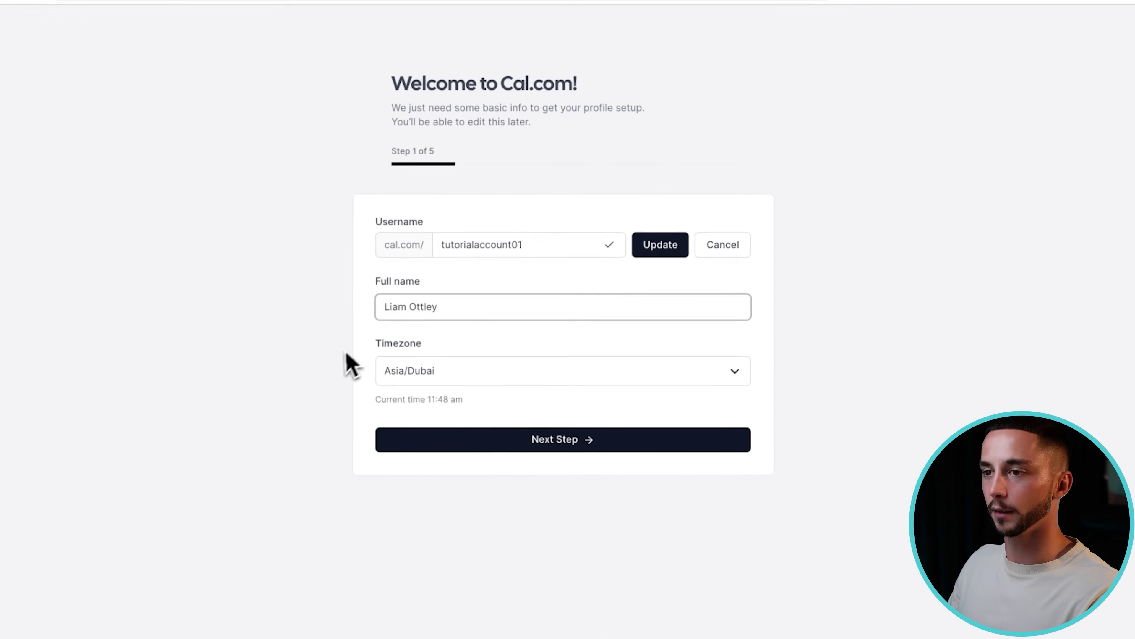
click(666, 249)
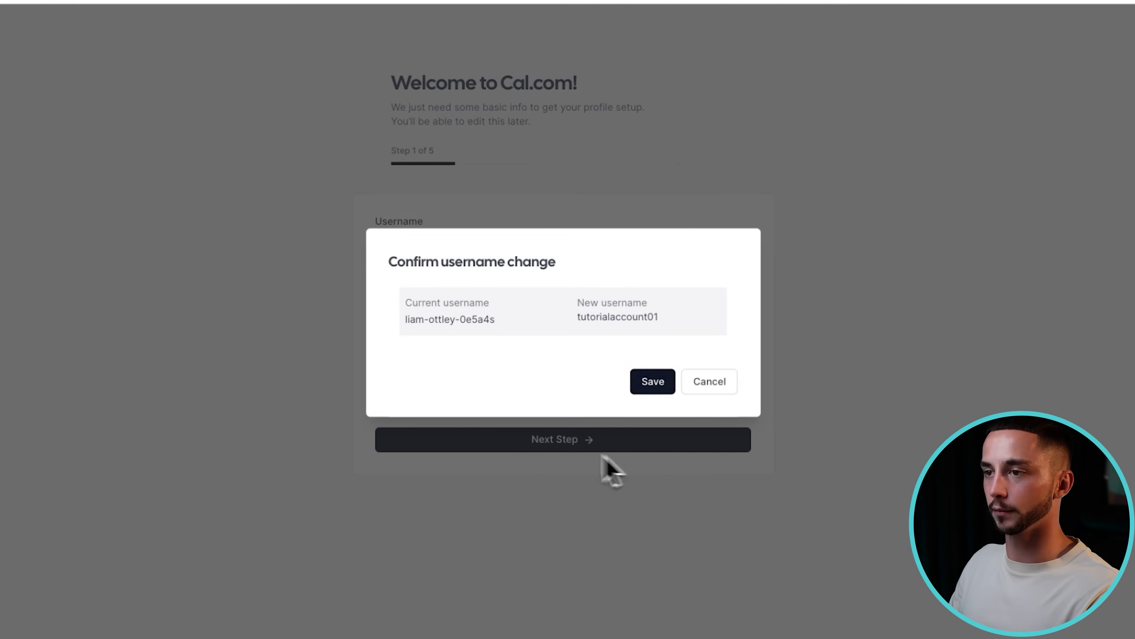
click(655, 383)
click(559, 458)
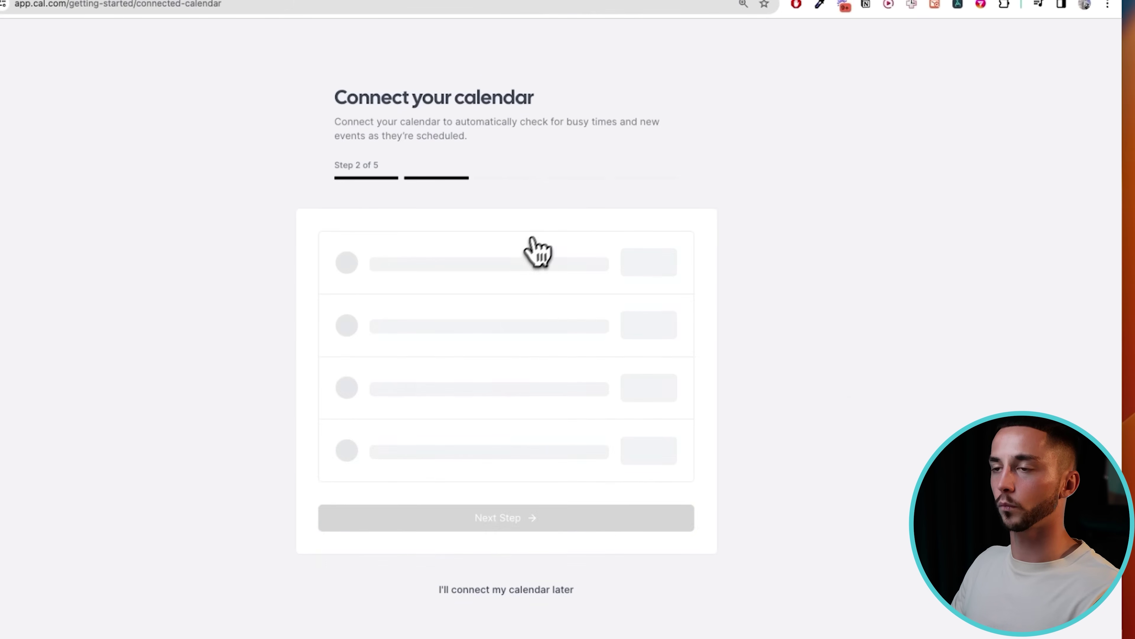
Connect Google Calendar with all permissions and Google Meet, keeping weekday 9:00am–5:00pm availability
scroll(667, 282, down, 1)
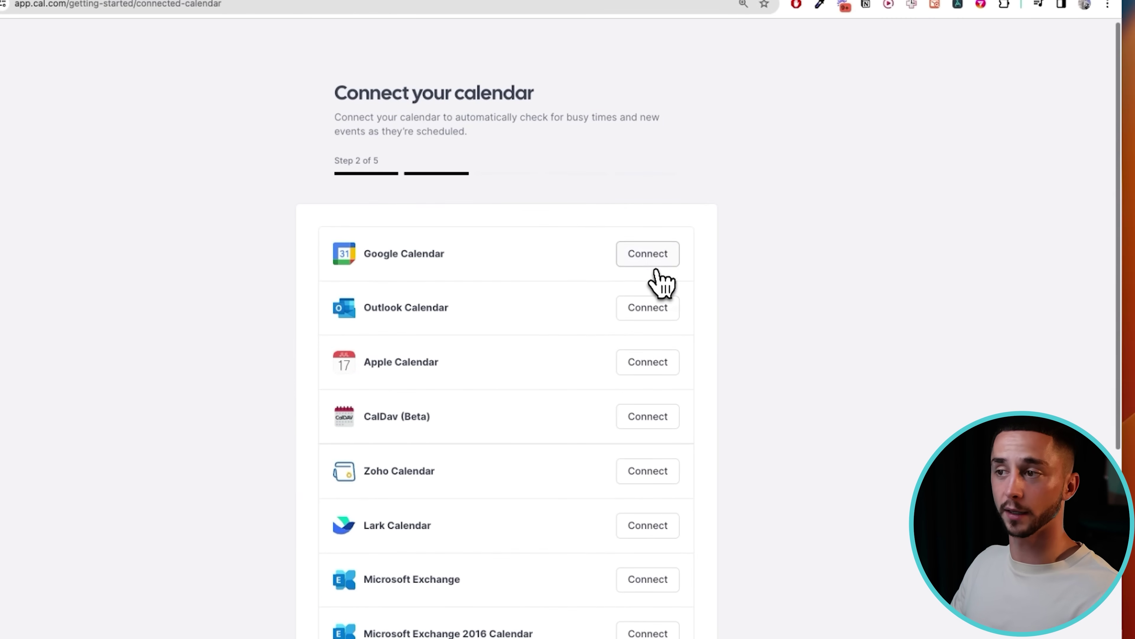
scroll(657, 241, down, 2)
scroll(656, 241, up, 2)
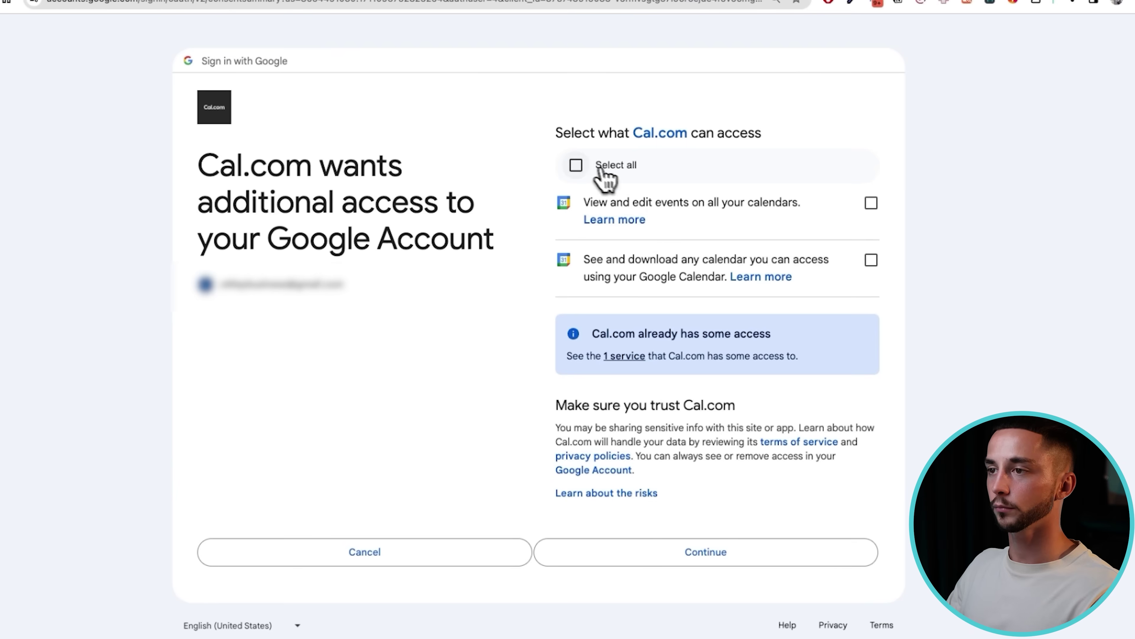
click(599, 172)
click(699, 550)
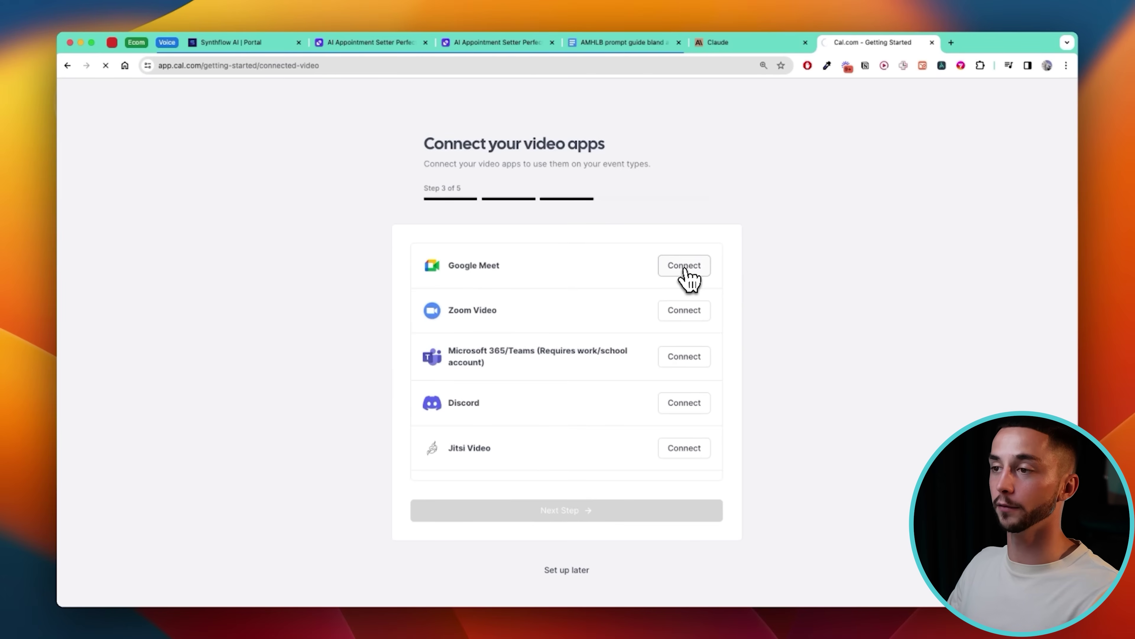
click(684, 267)
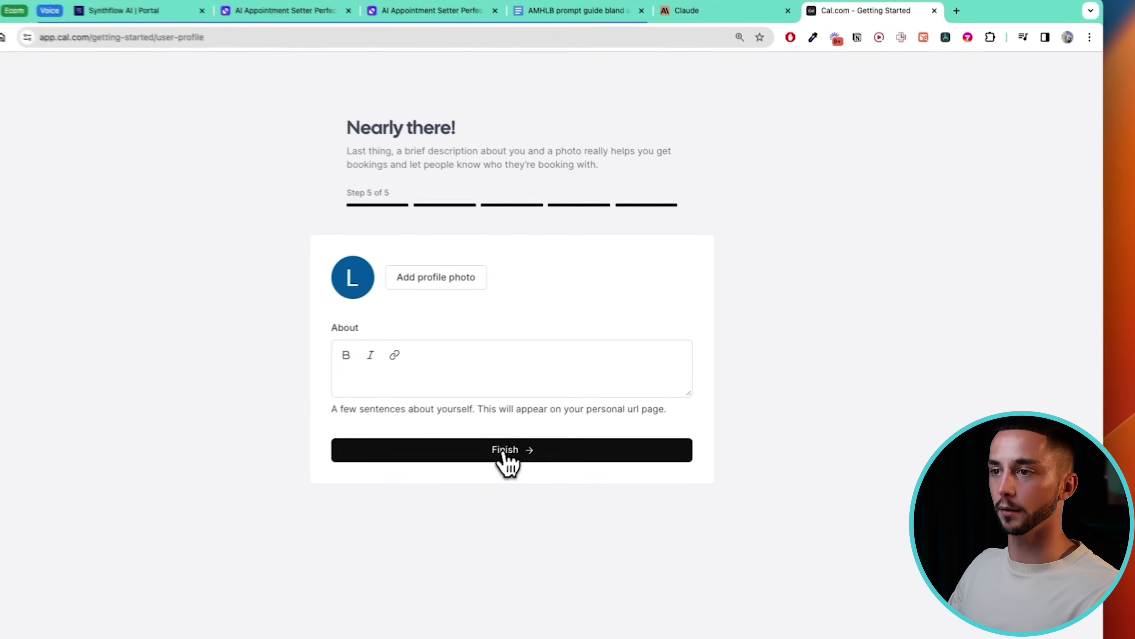
click(506, 464)
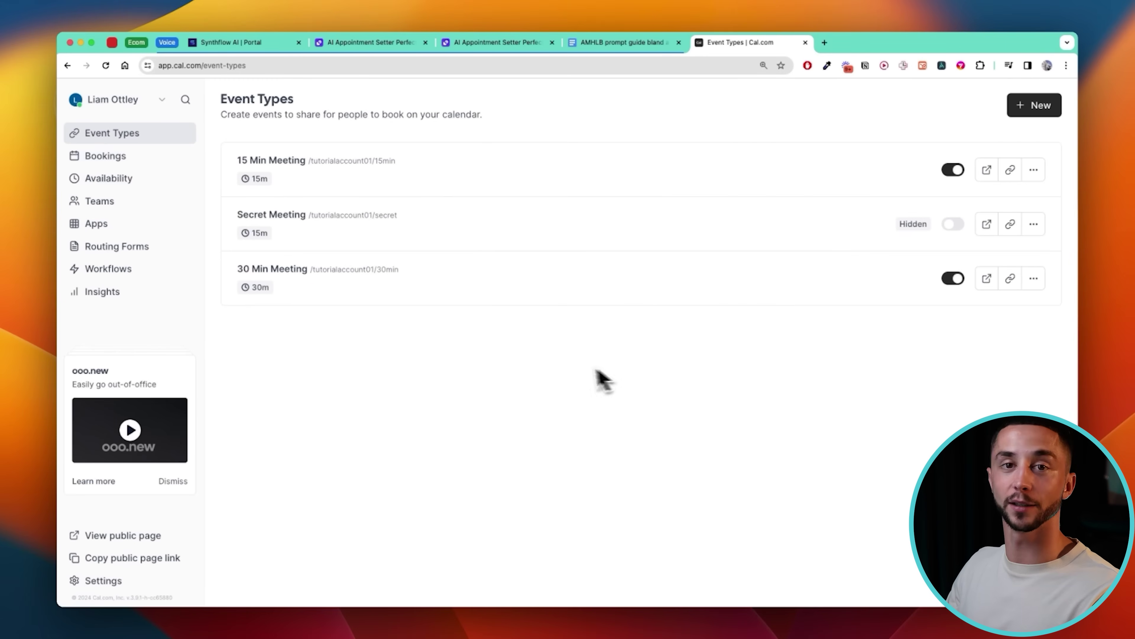
Create a never-expiring Cal.com API key named Tutorial and copy it
click(252, 42)
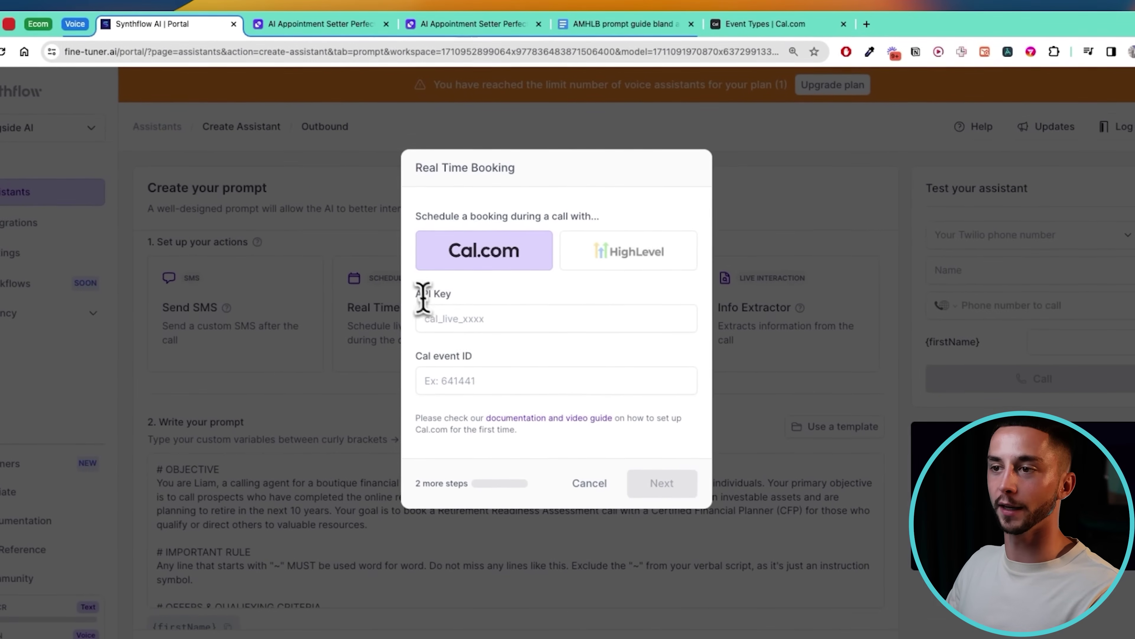
drag(424, 297, 501, 318)
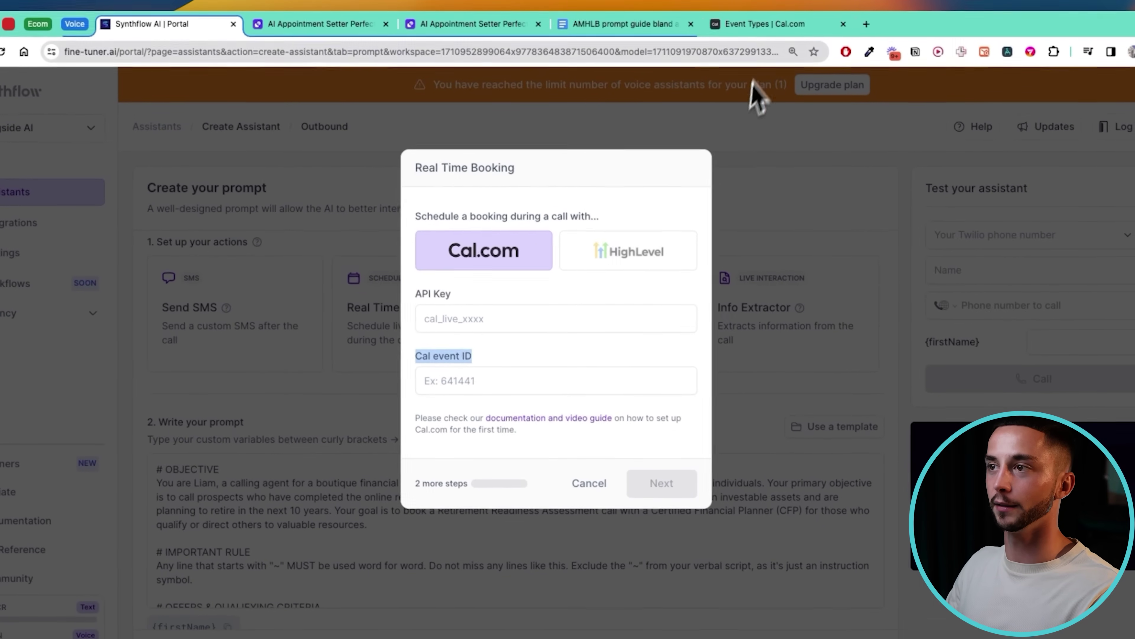
click(764, 24)
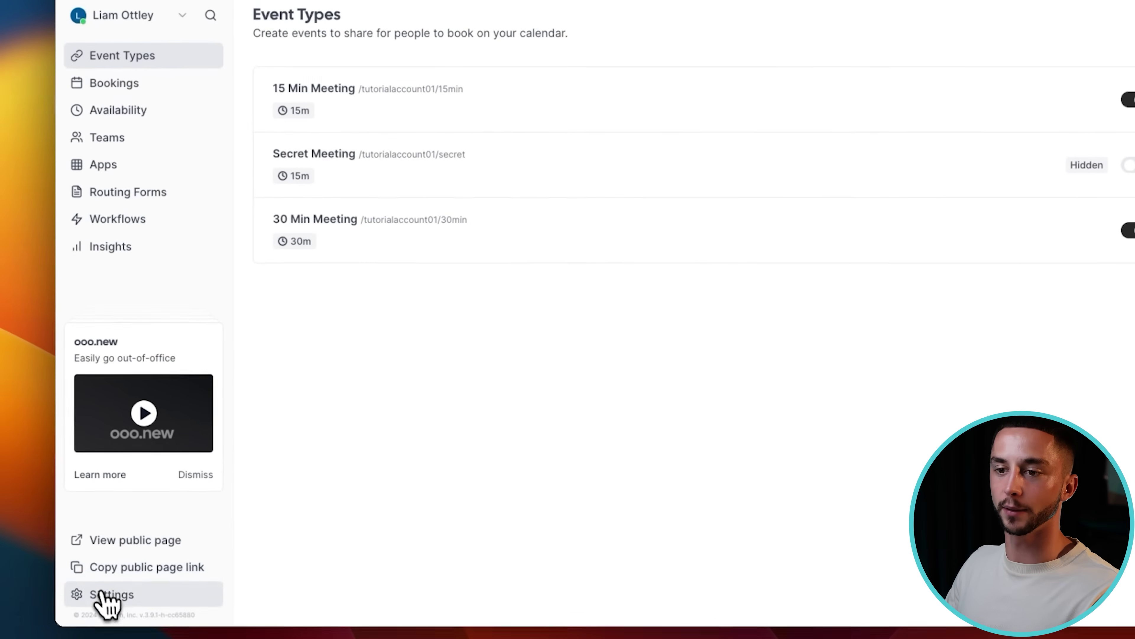
click(91, 607)
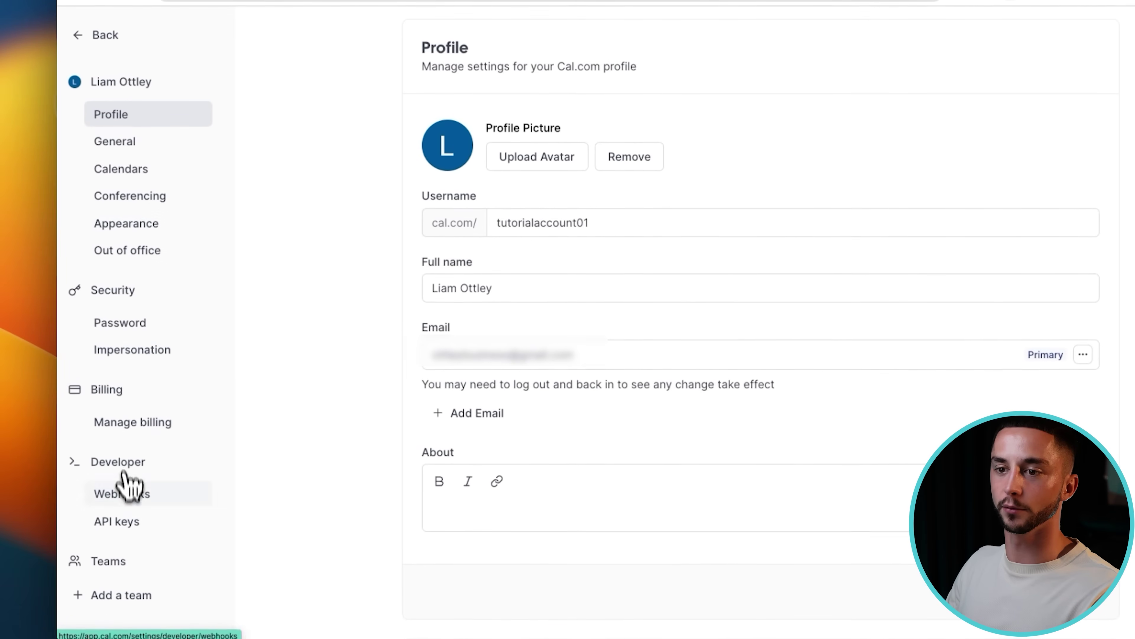
click(120, 520)
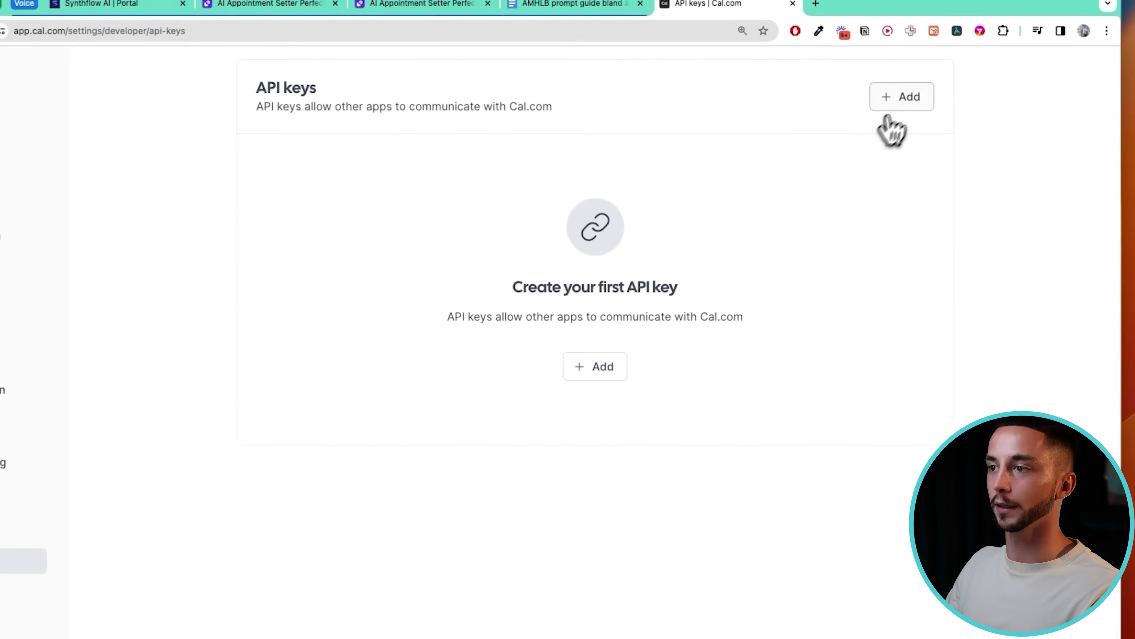
click(909, 96)
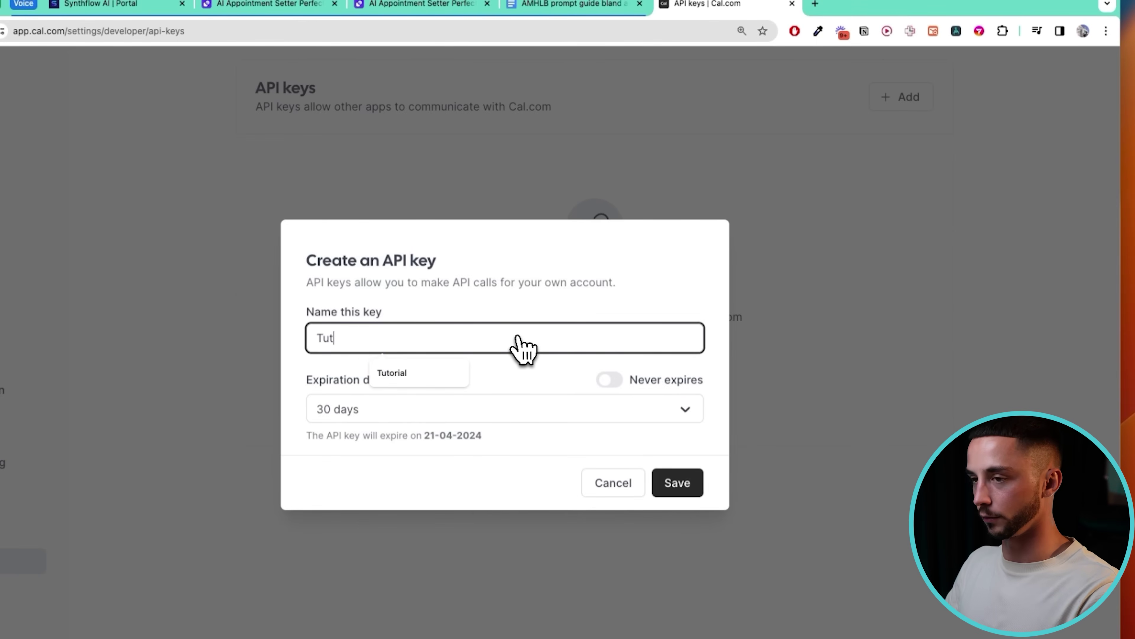
click(608, 381)
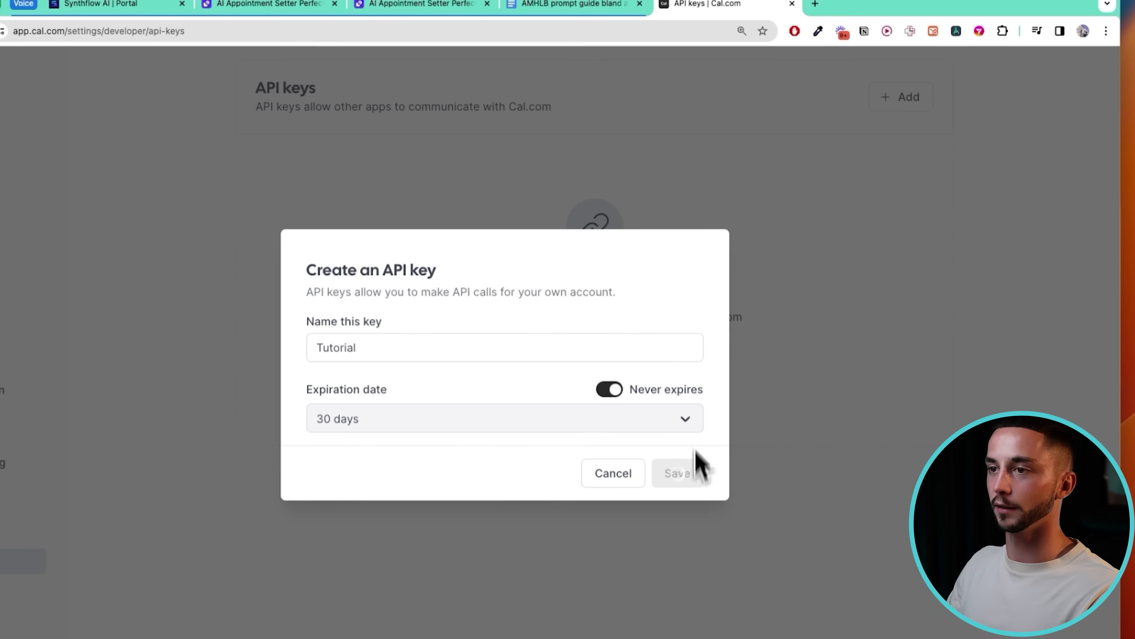
click(665, 379)
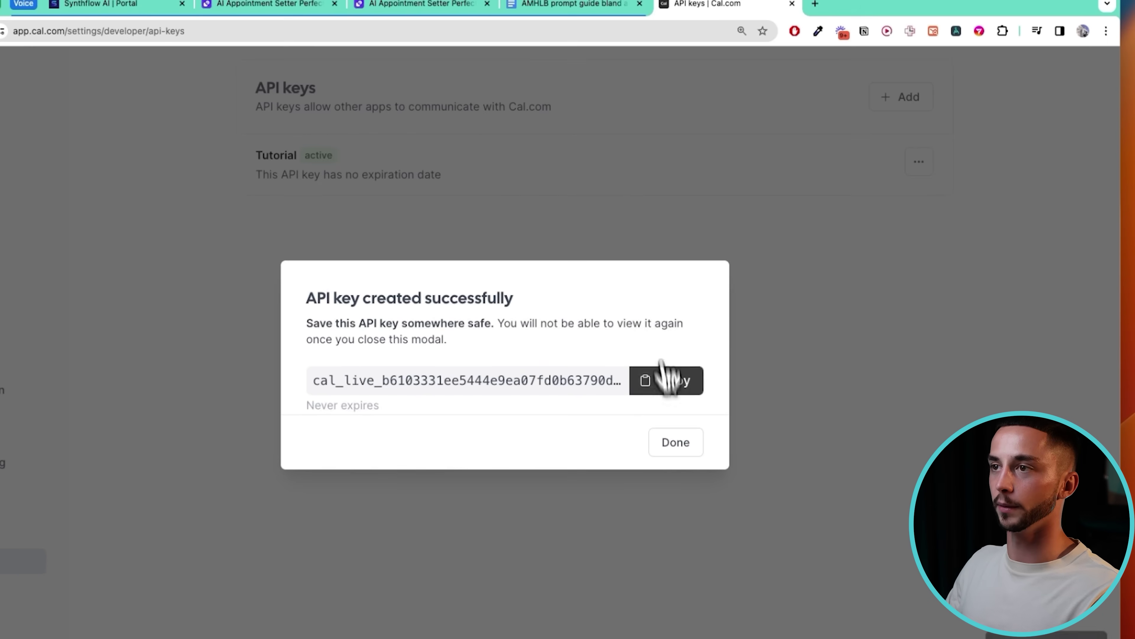
Paste the API key into Synthflow's API Key field, then close Cal.com's key confirmation
click(174, 4)
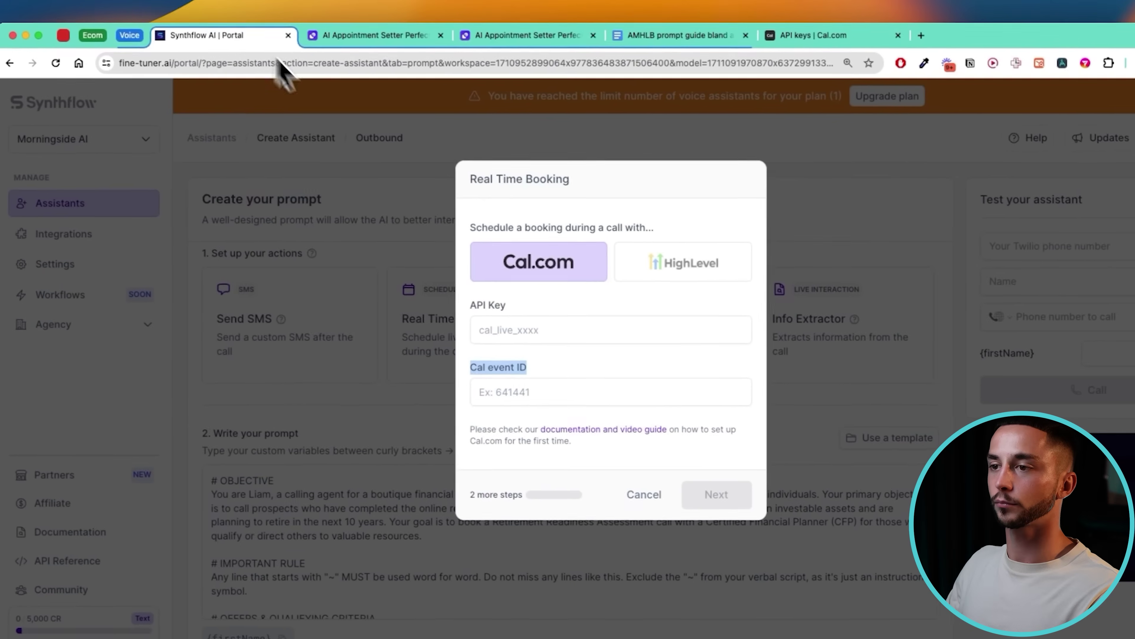
click(530, 331)
key(ctrl+v)
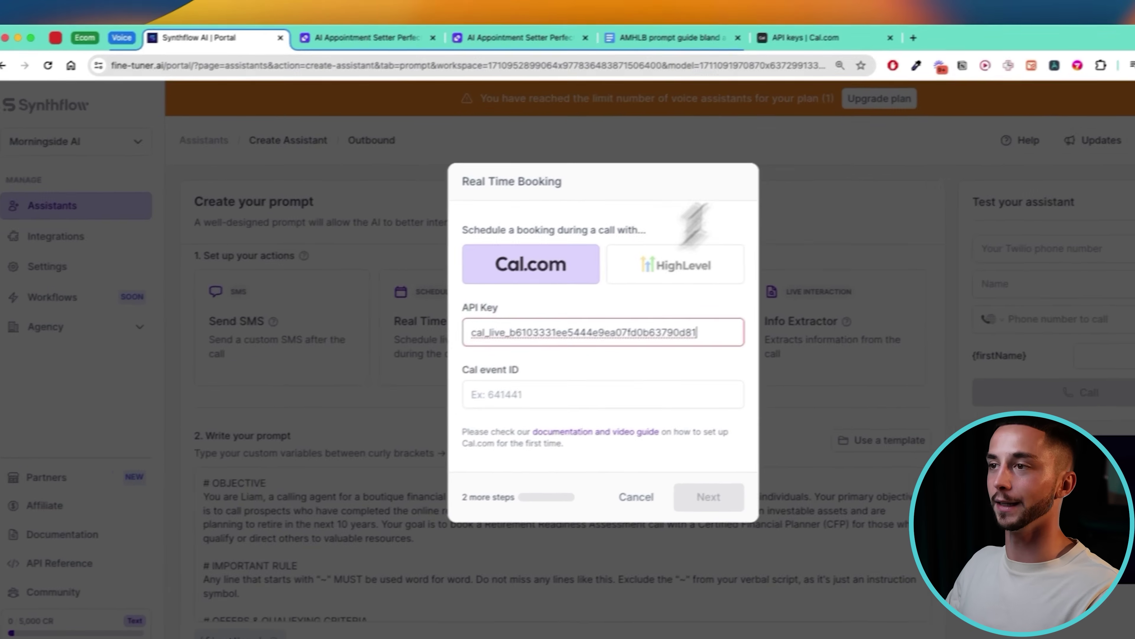
click(820, 36)
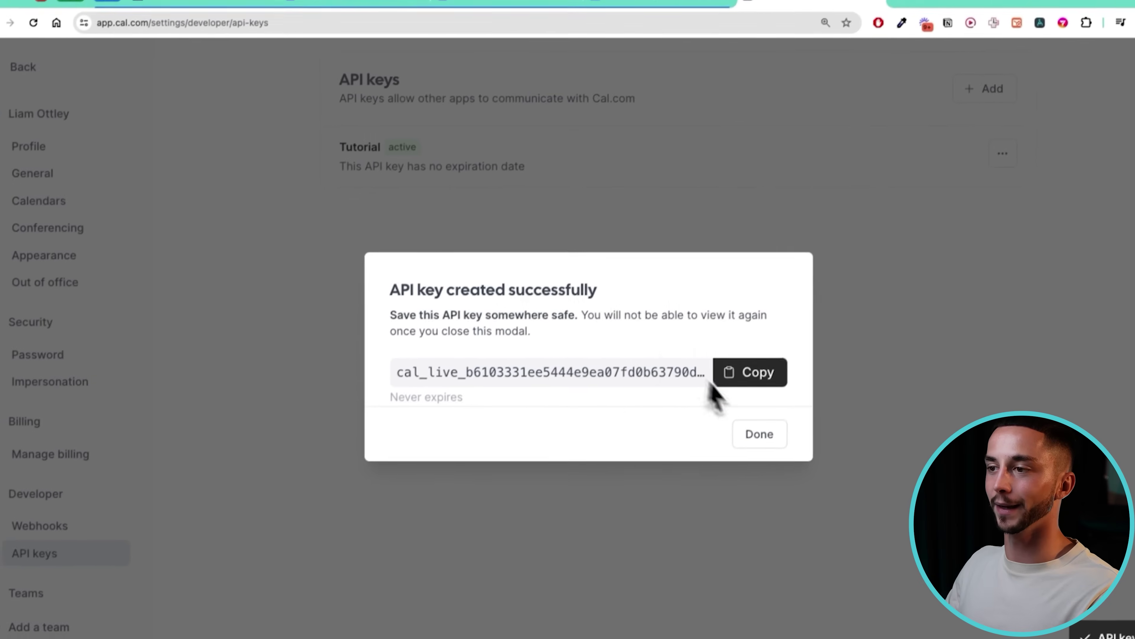
click(735, 484)
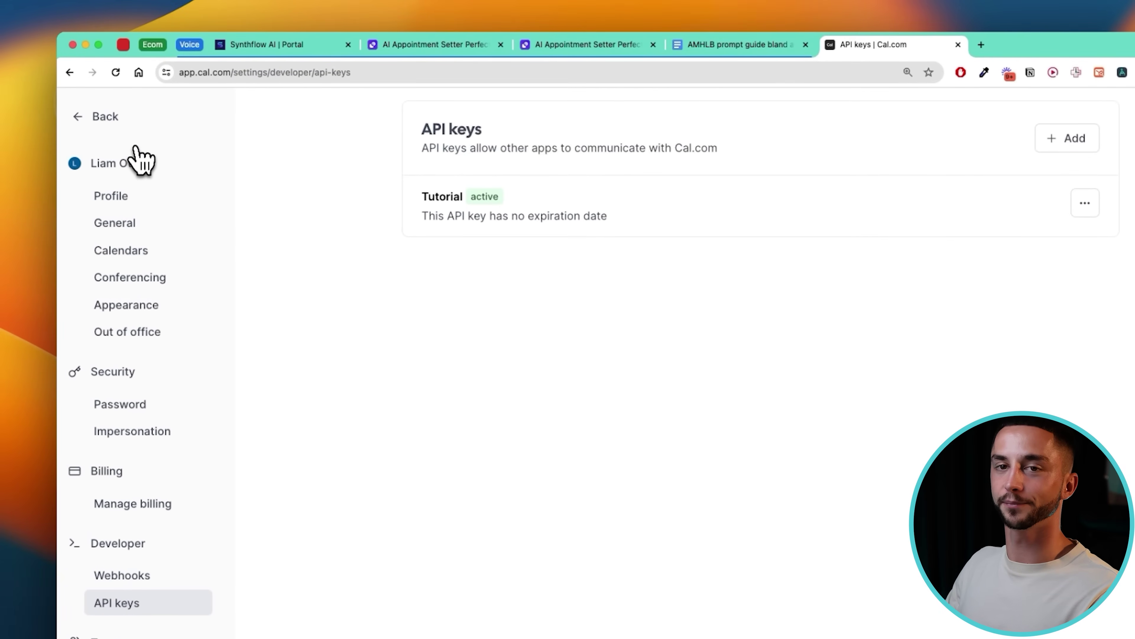
Copy the 30 Min Meeting event ID 694973 from its page address
click(107, 117)
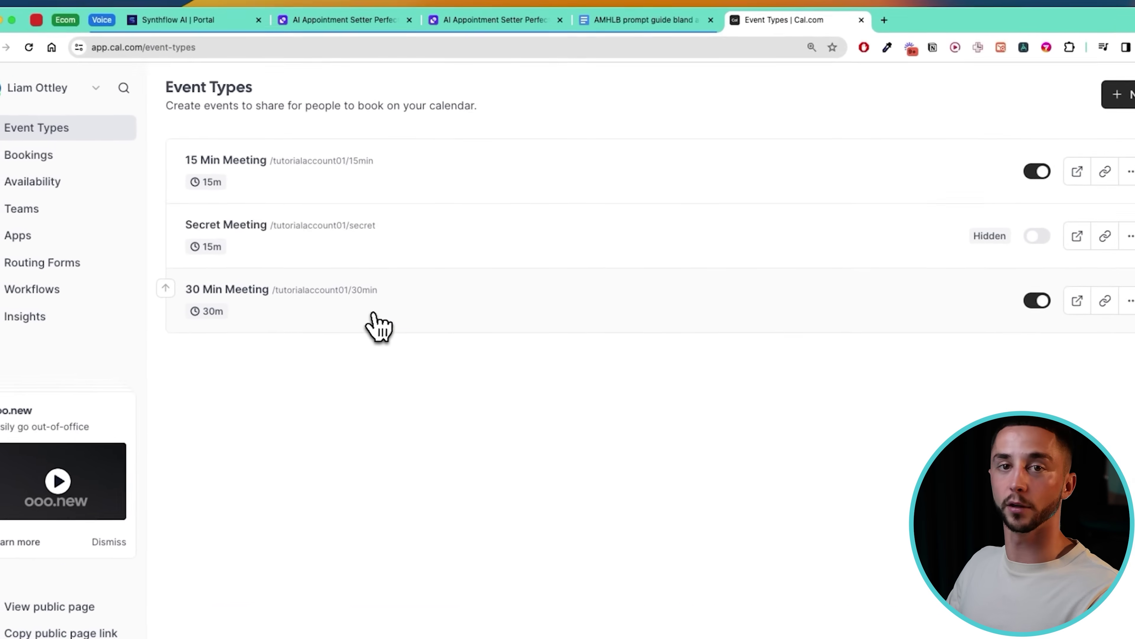
click(416, 314)
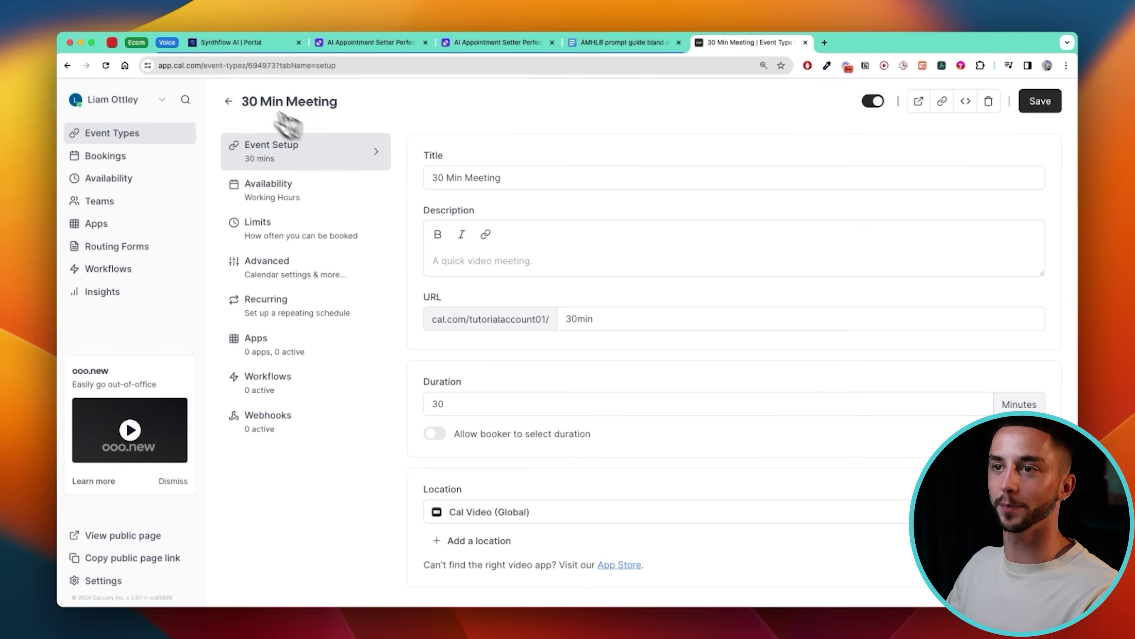
double_click(253, 68)
key(ctrl+c)
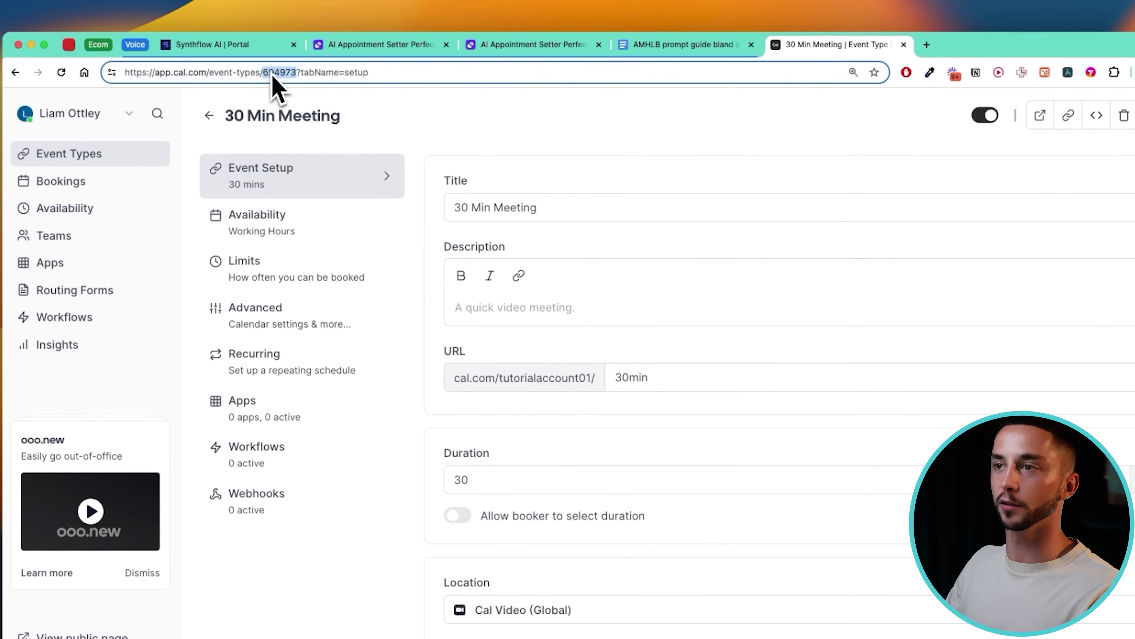
click(299, 43)
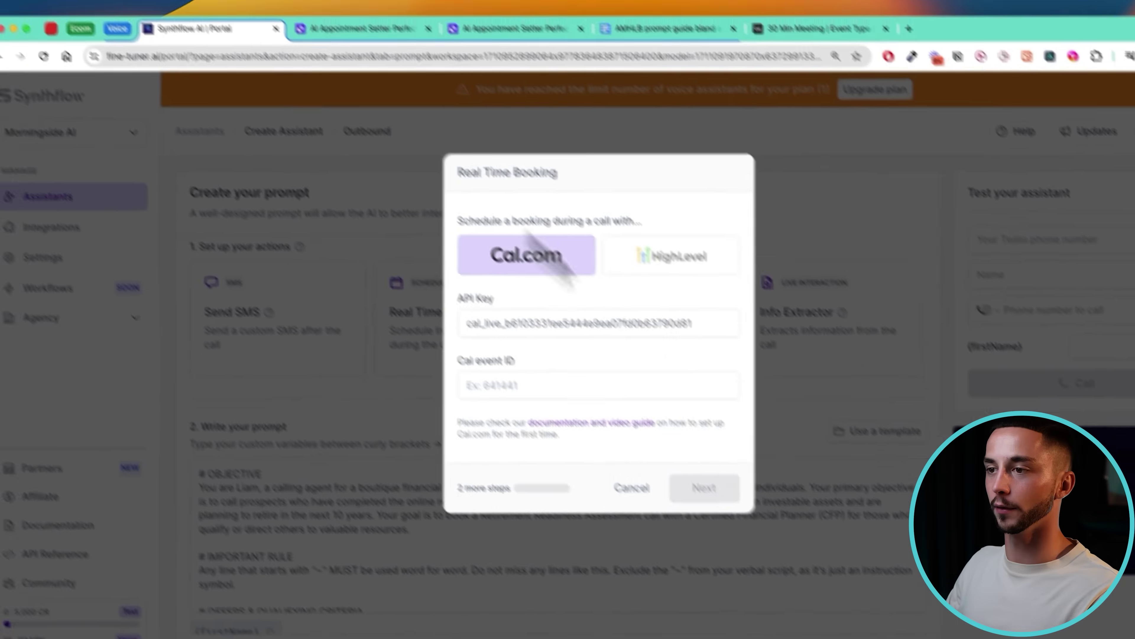
Enter Cal event ID 694973, timezone America/New_York and 1-hour minimum difference, then save
click(538, 383)
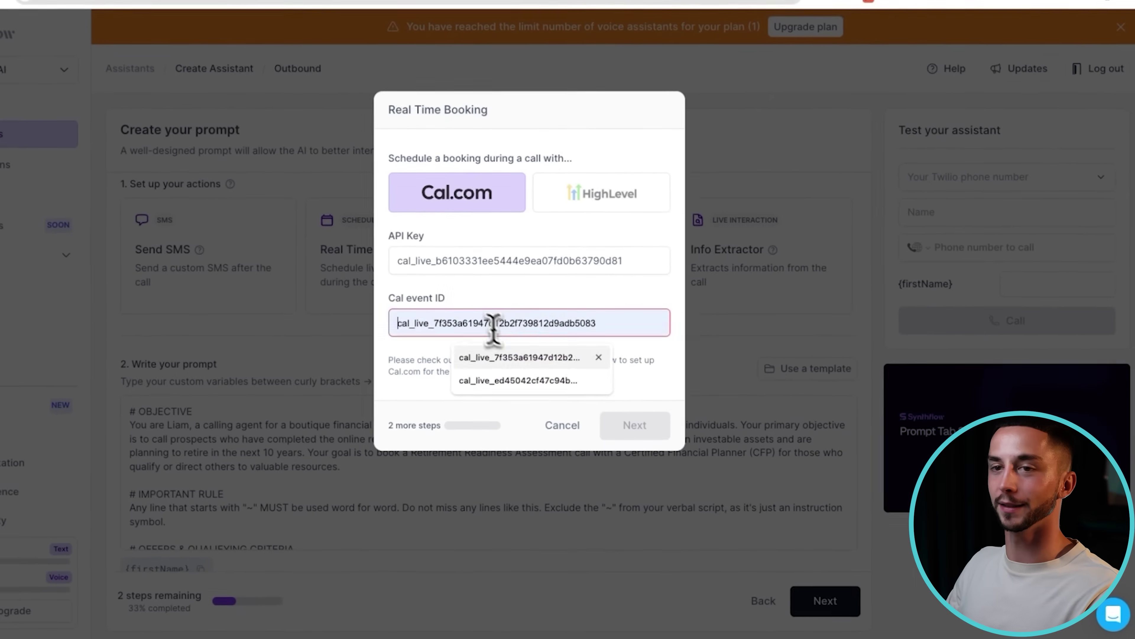
key(ctrl+v)
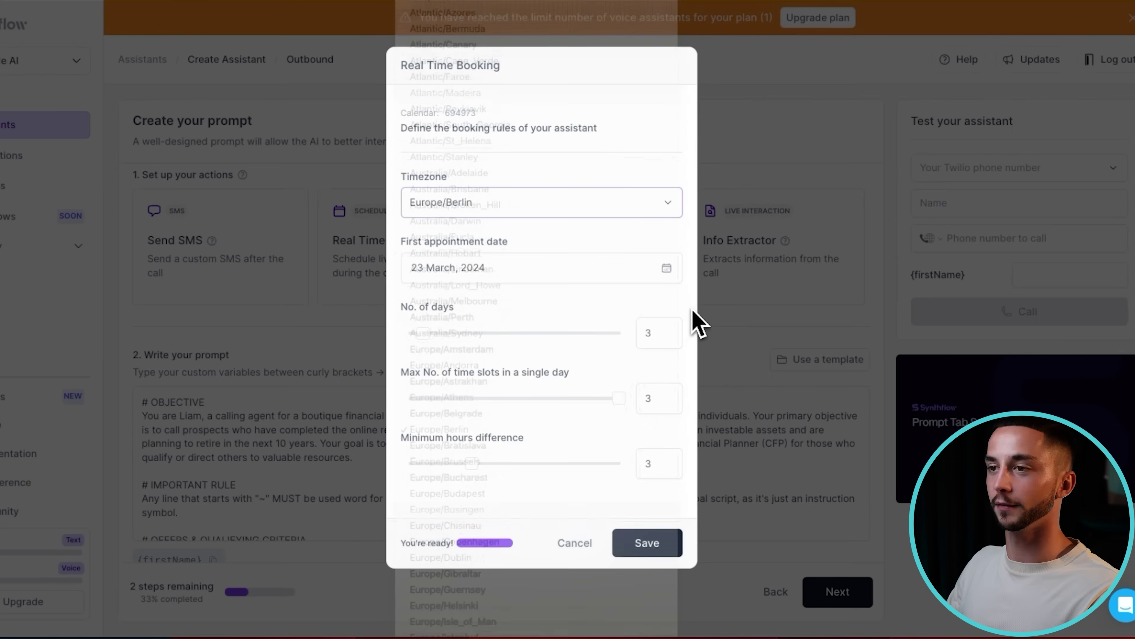
click(599, 249)
scroll(521, 457, up, 15)
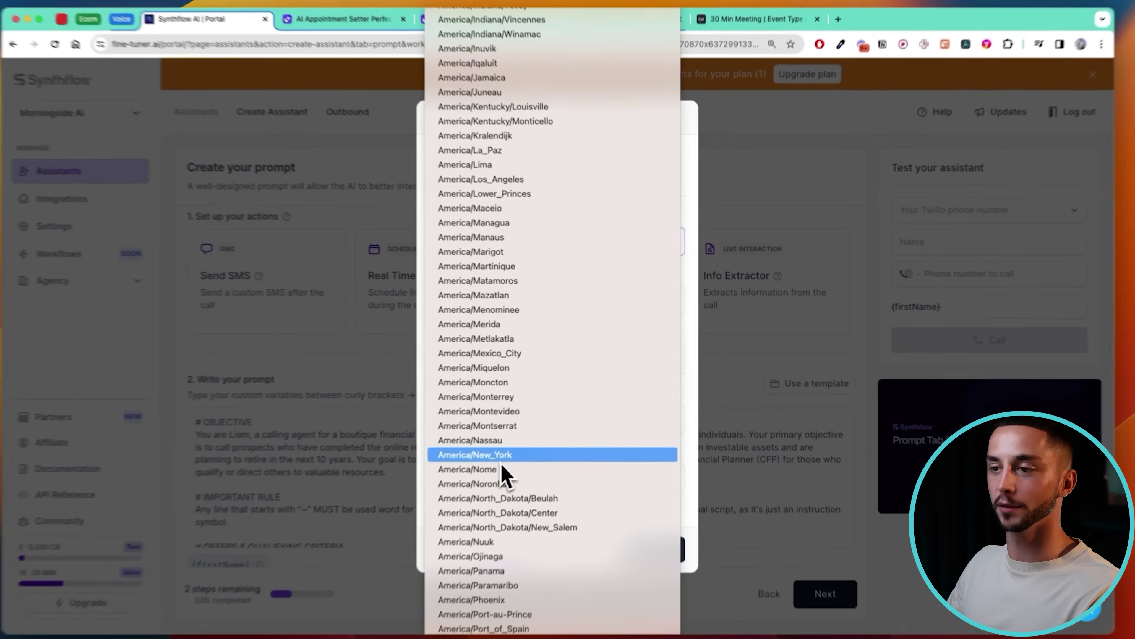
click(515, 446)
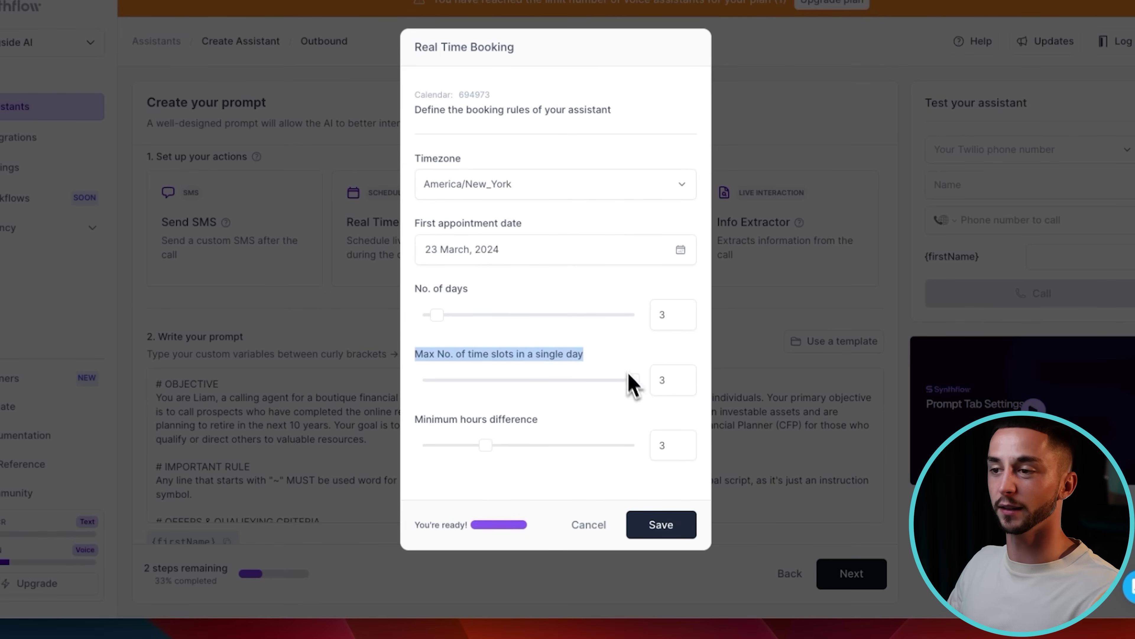
click(634, 381)
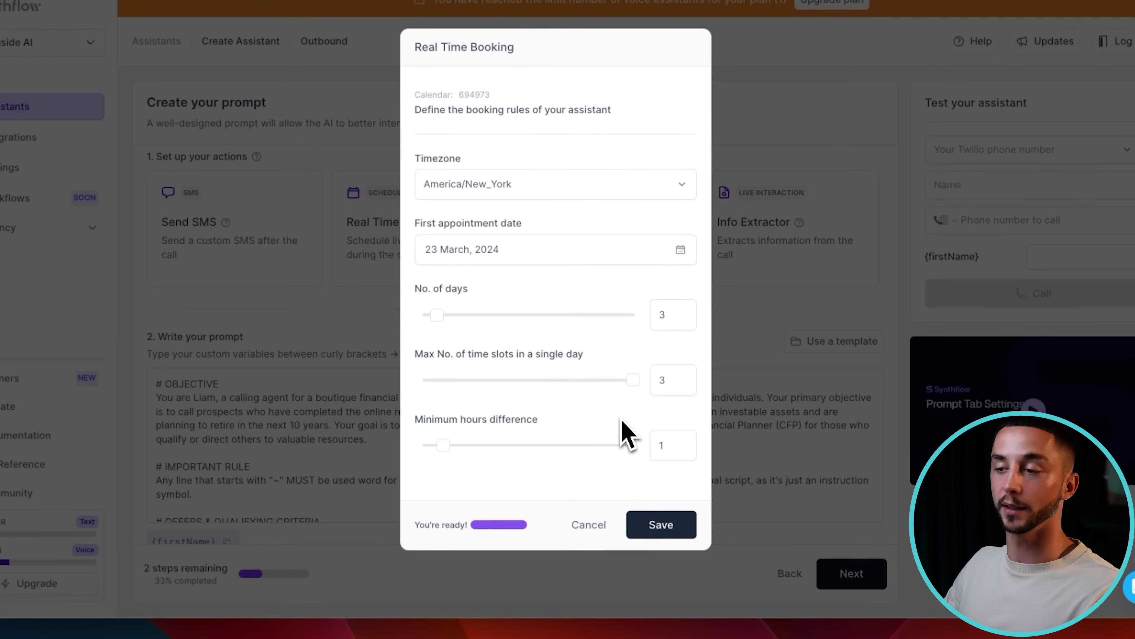
click(661, 524)
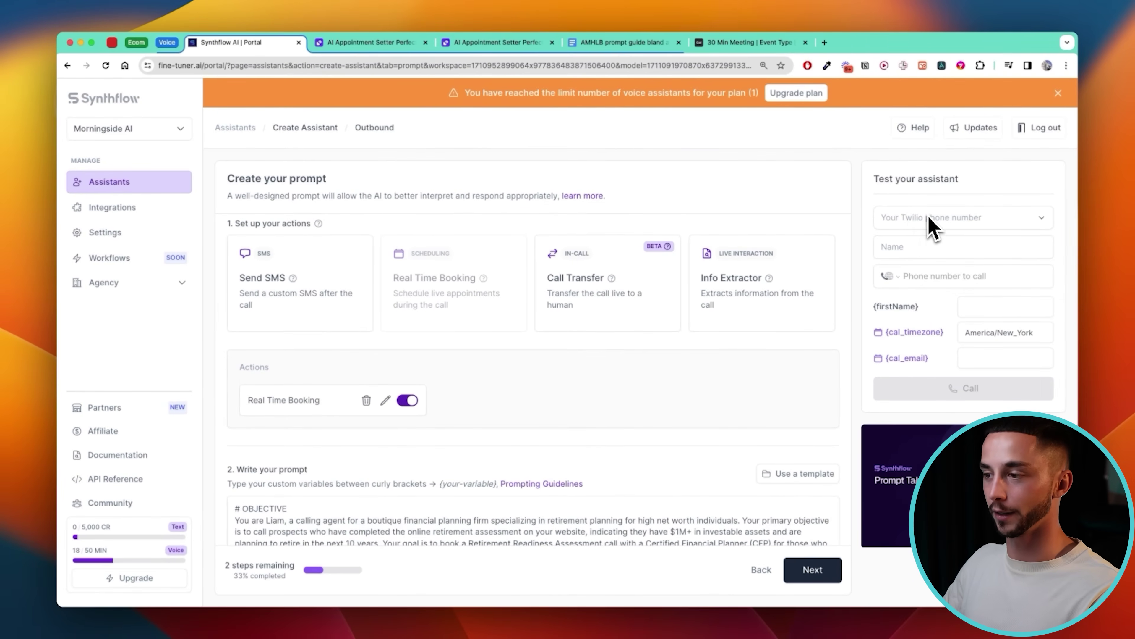
Sign in to Twilio and open Phone Numbers > Manage > Buy a number
key(super+t)
text(twilio.com)
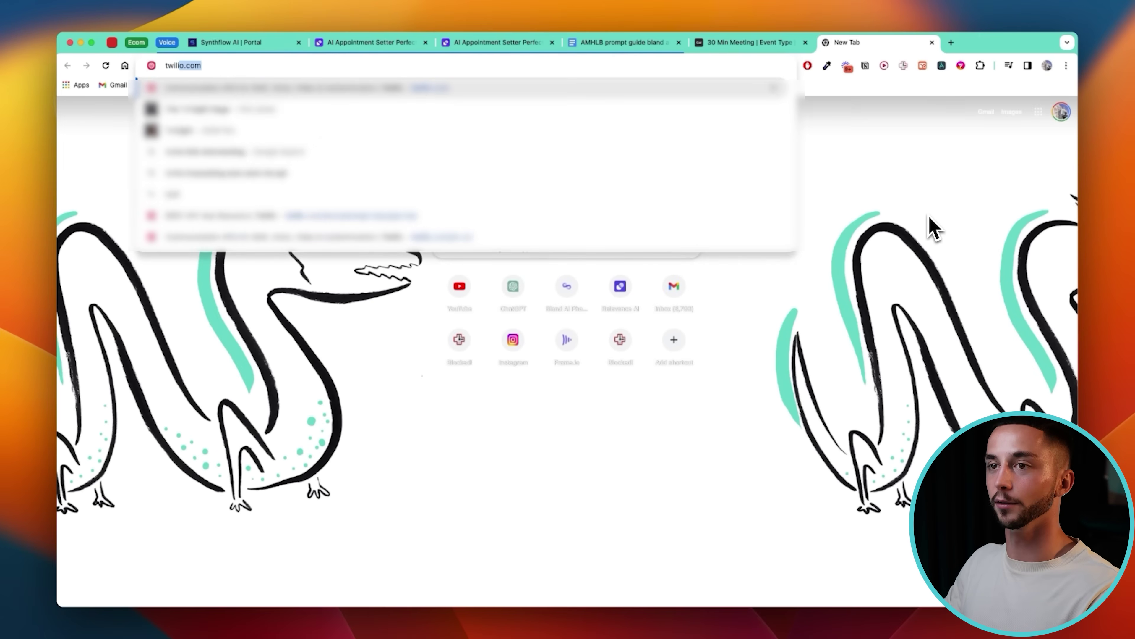
key(Return)
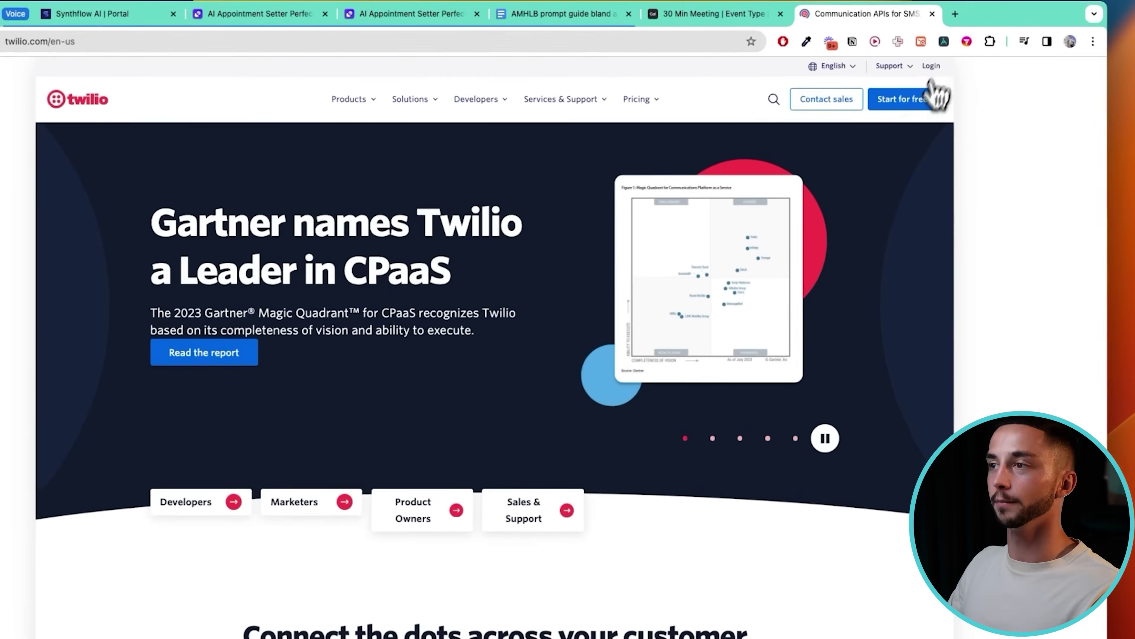
click(931, 85)
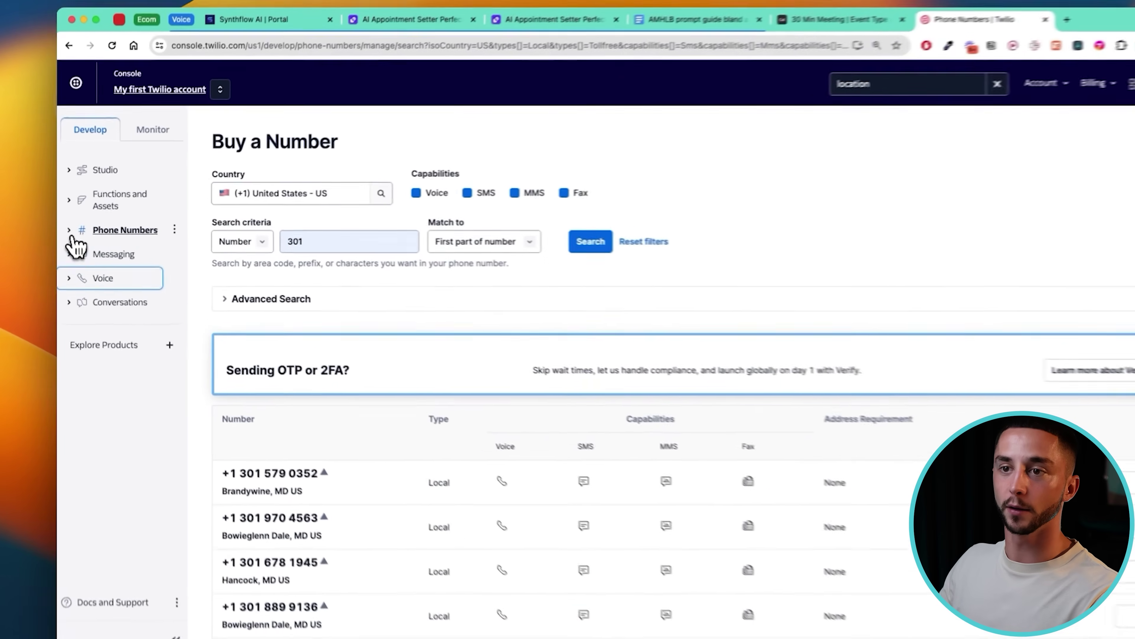
click(85, 228)
click(96, 249)
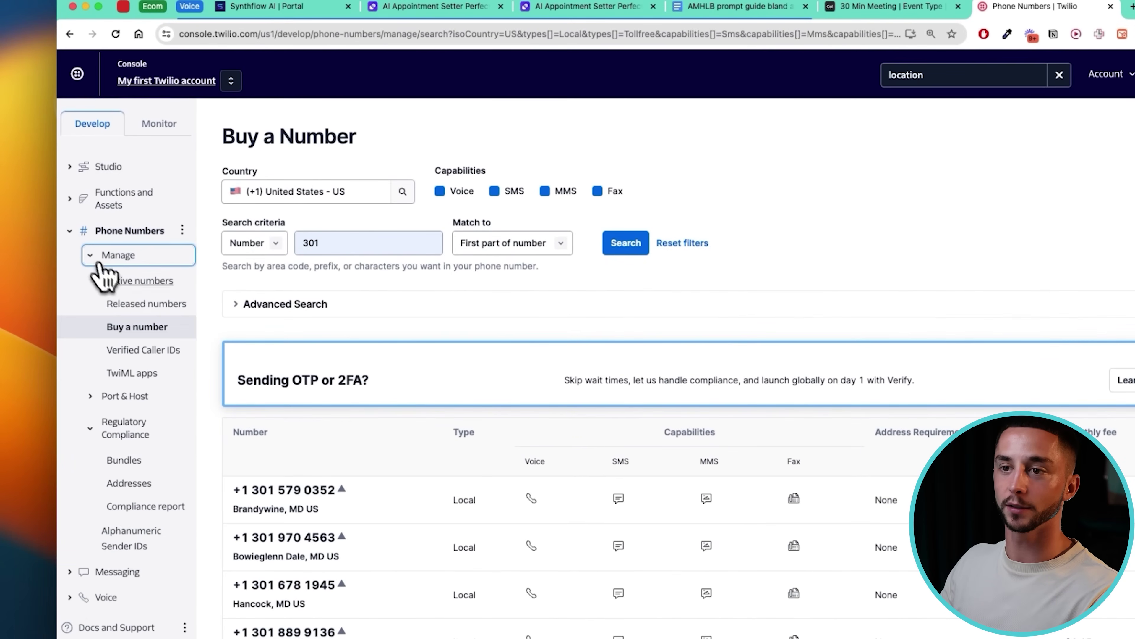
click(133, 329)
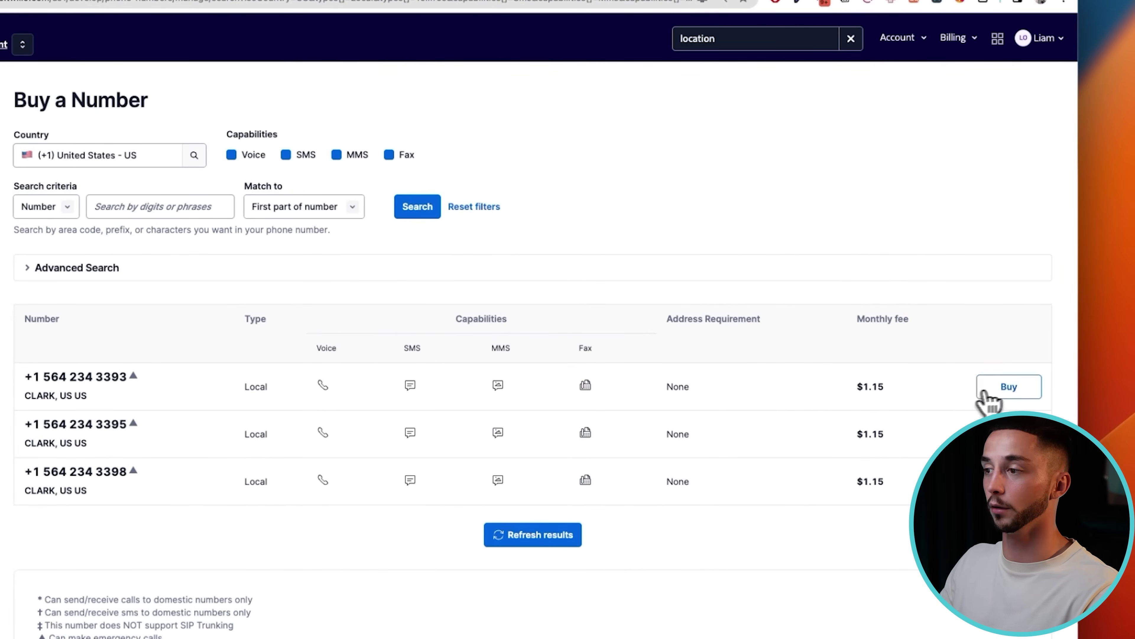
click(985, 393)
scroll(578, 322, down, 2)
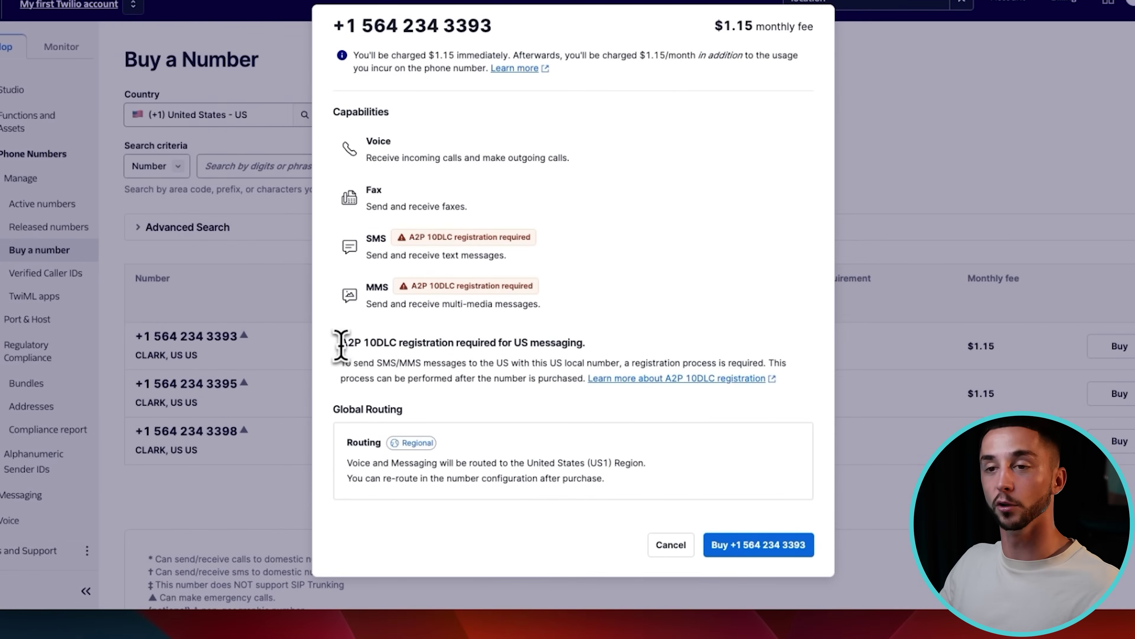
drag(342, 344, 671, 497)
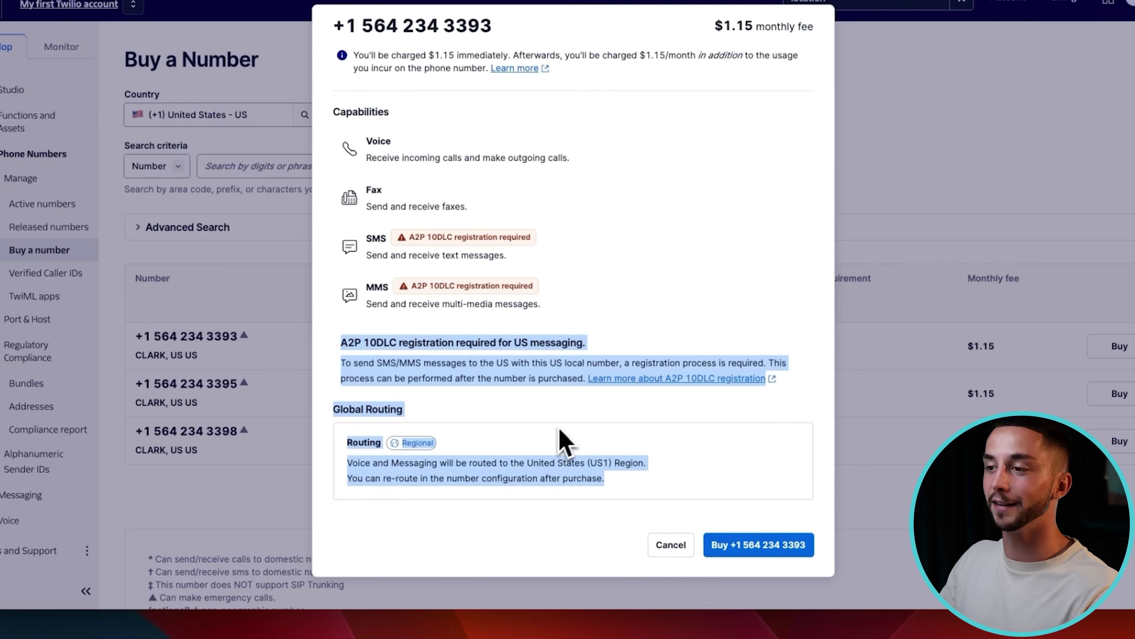
click(602, 418)
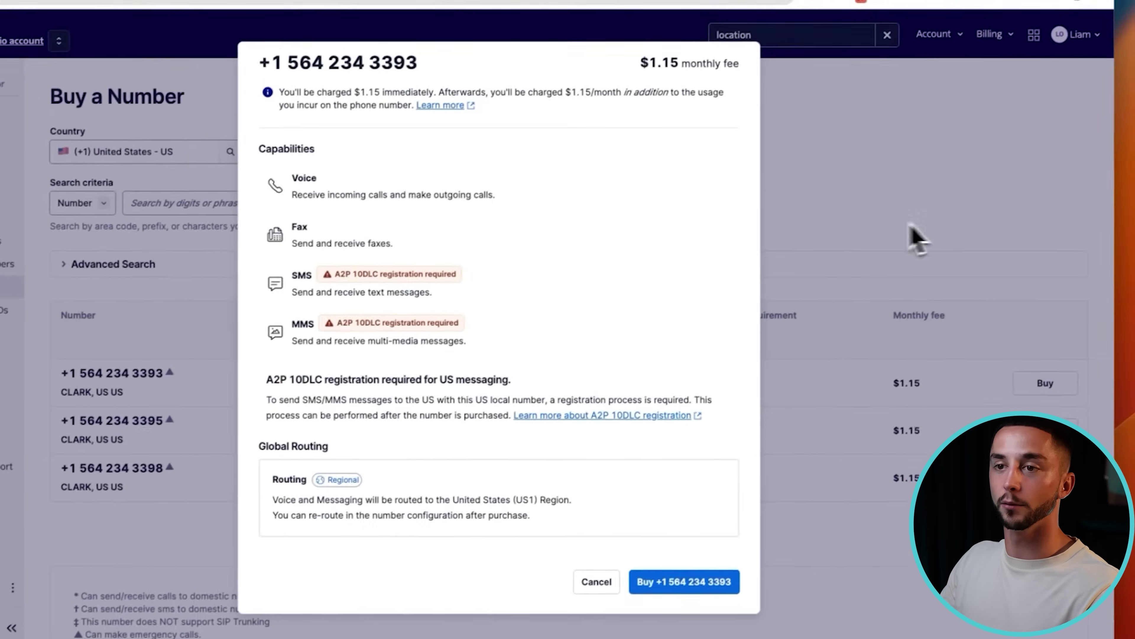
click(983, 210)
Open Active numbers, then Voice Geographic Permissions
click(133, 280)
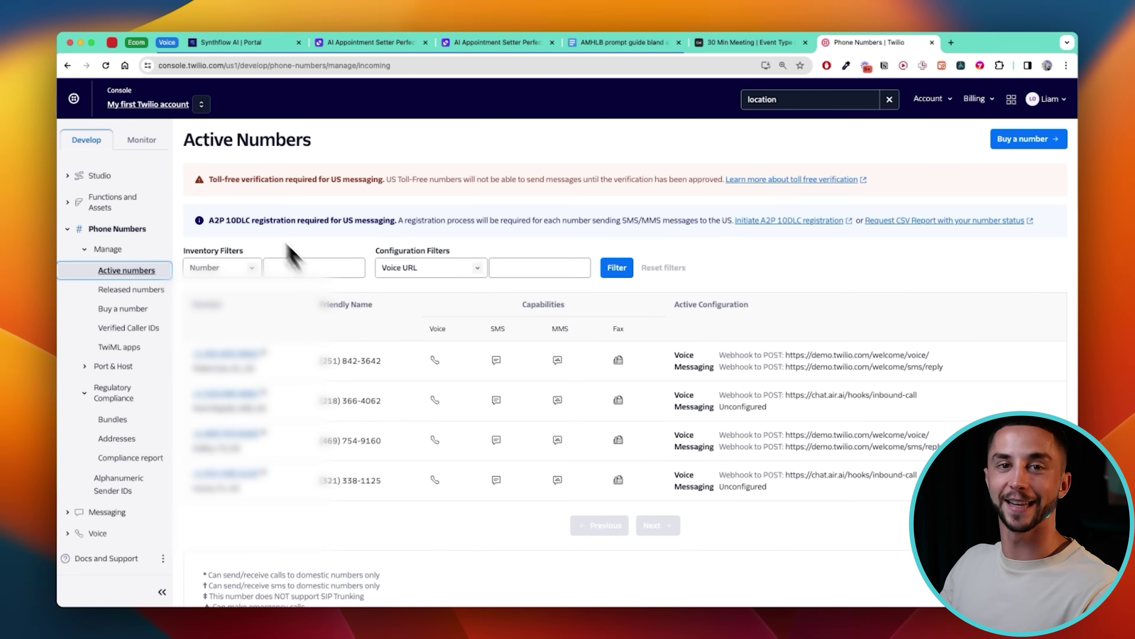
click(85, 461)
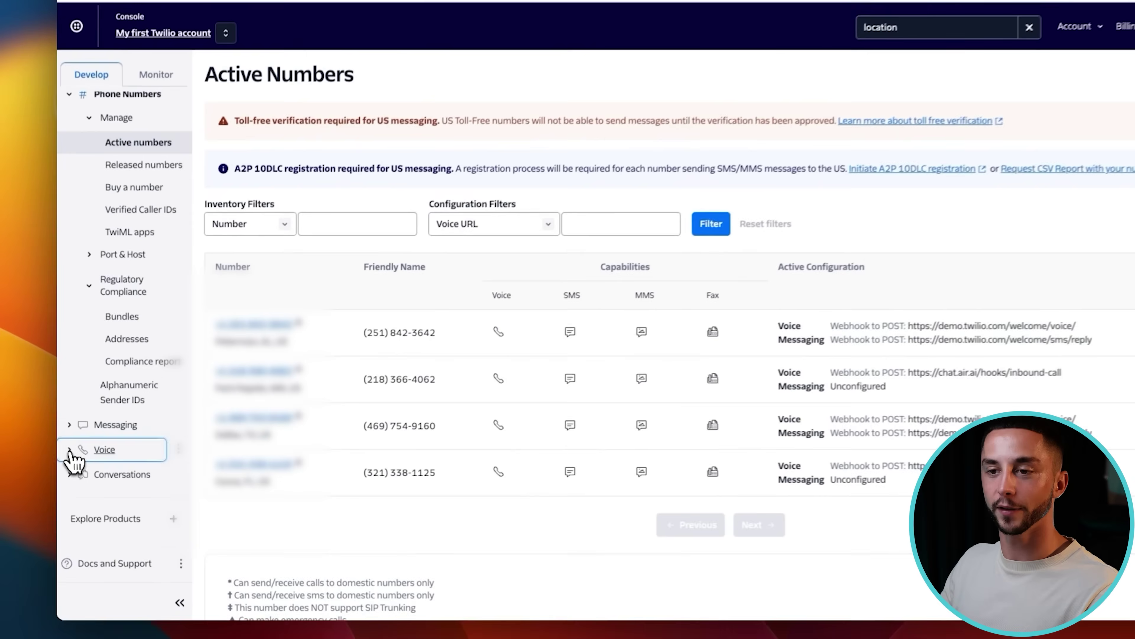
scroll(109, 402, down, 5)
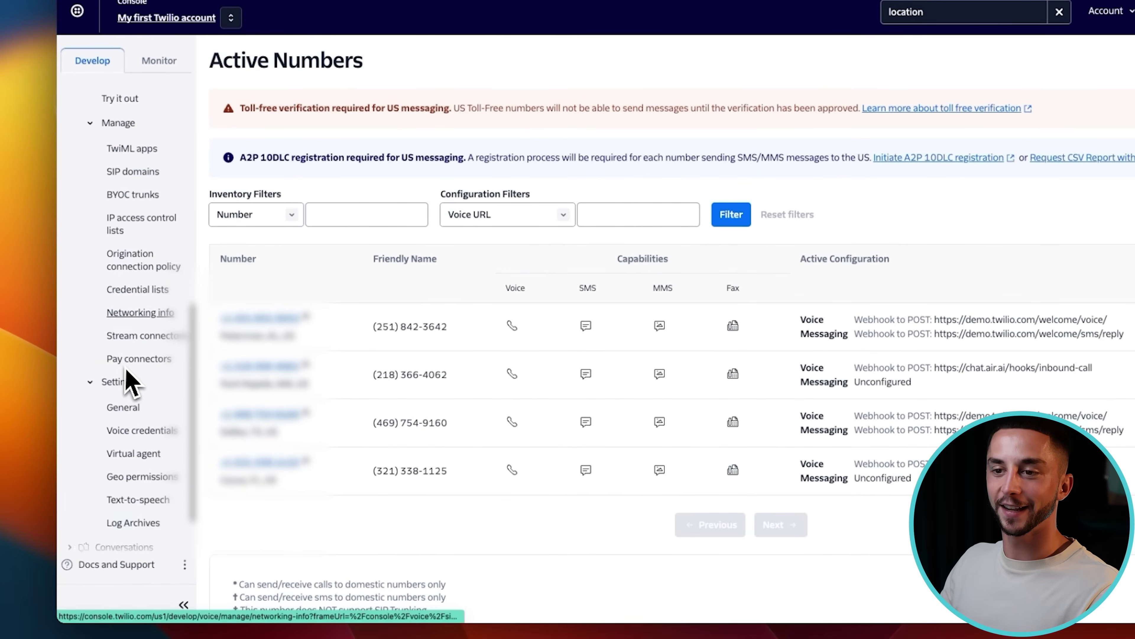
scroll(129, 383, up, 5)
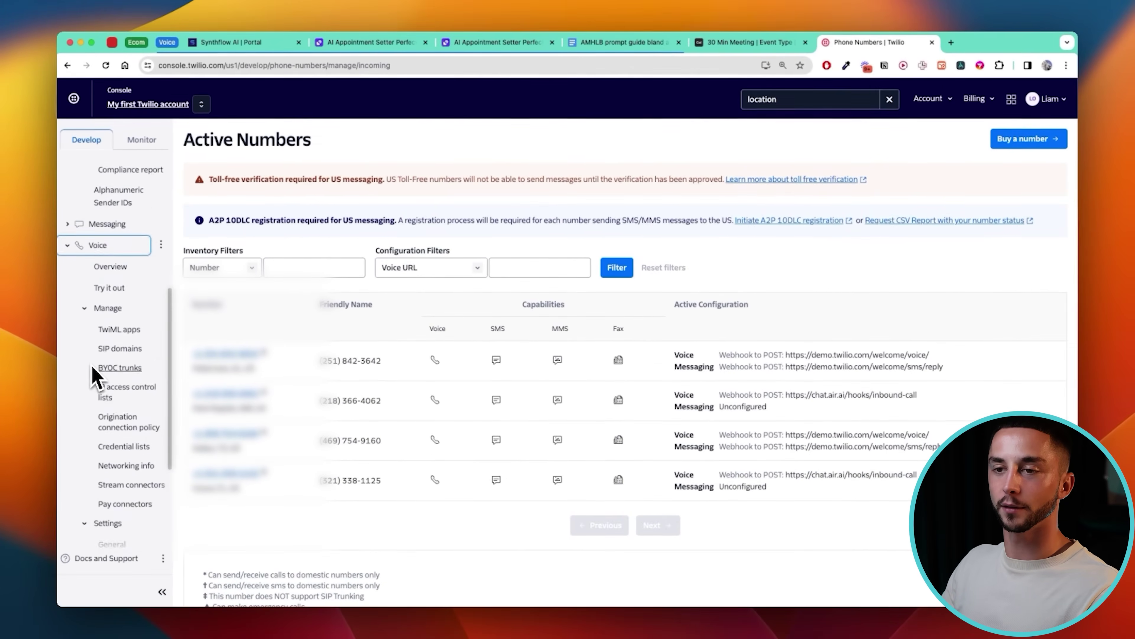
scroll(95, 377, down, 5)
click(126, 424)
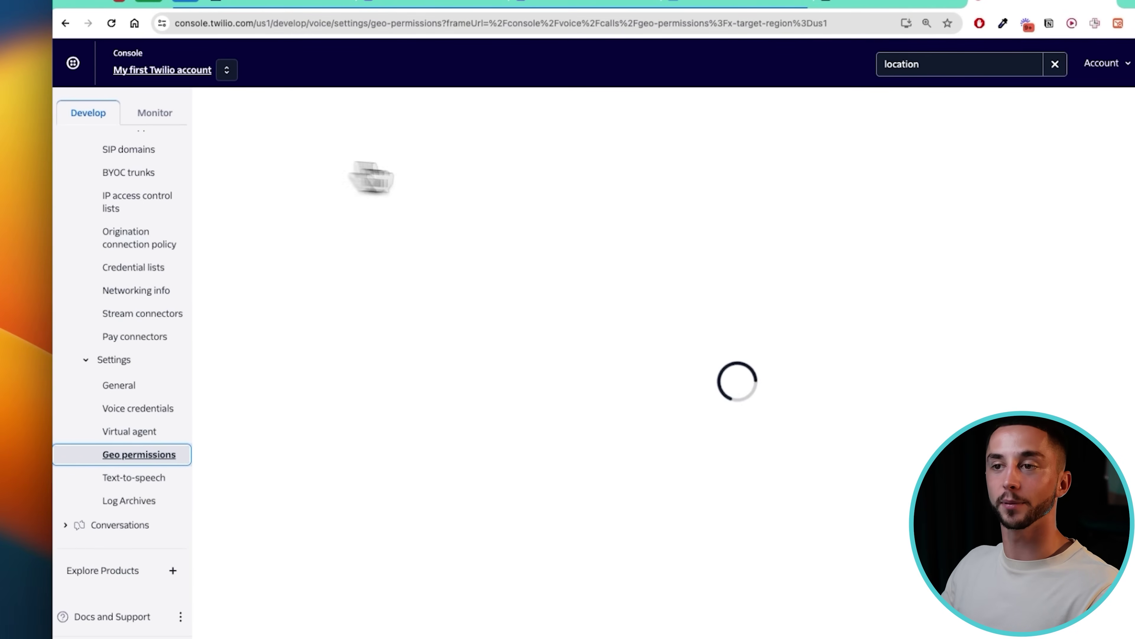
Filter the Geo permissions country list by UNITED
scroll(365, 172, down, 1)
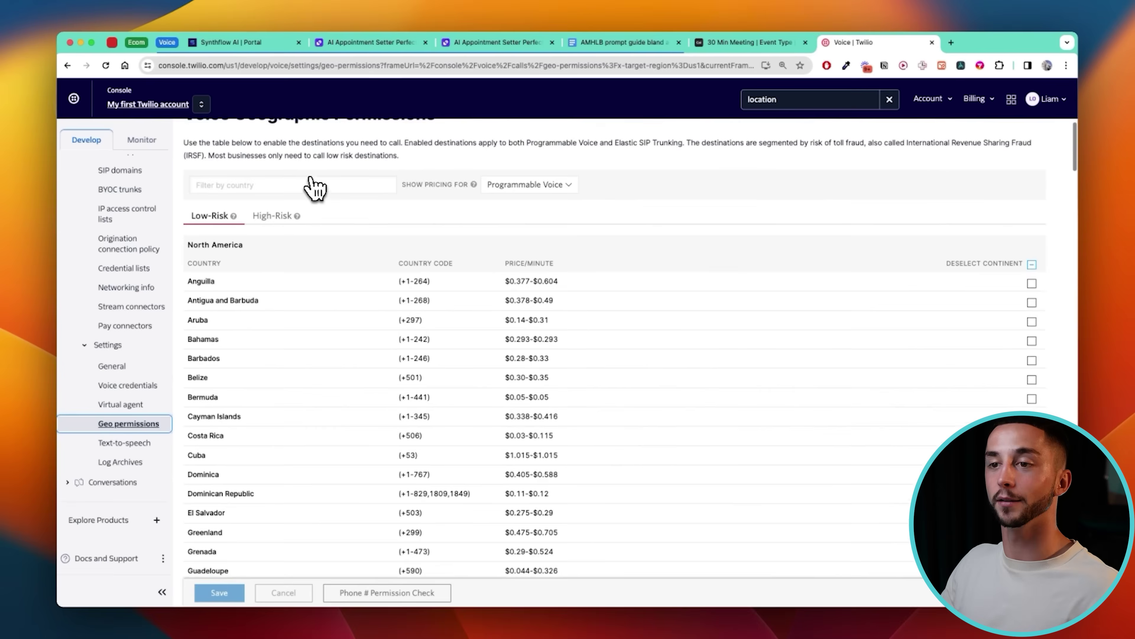
scroll(277, 202, up, 1)
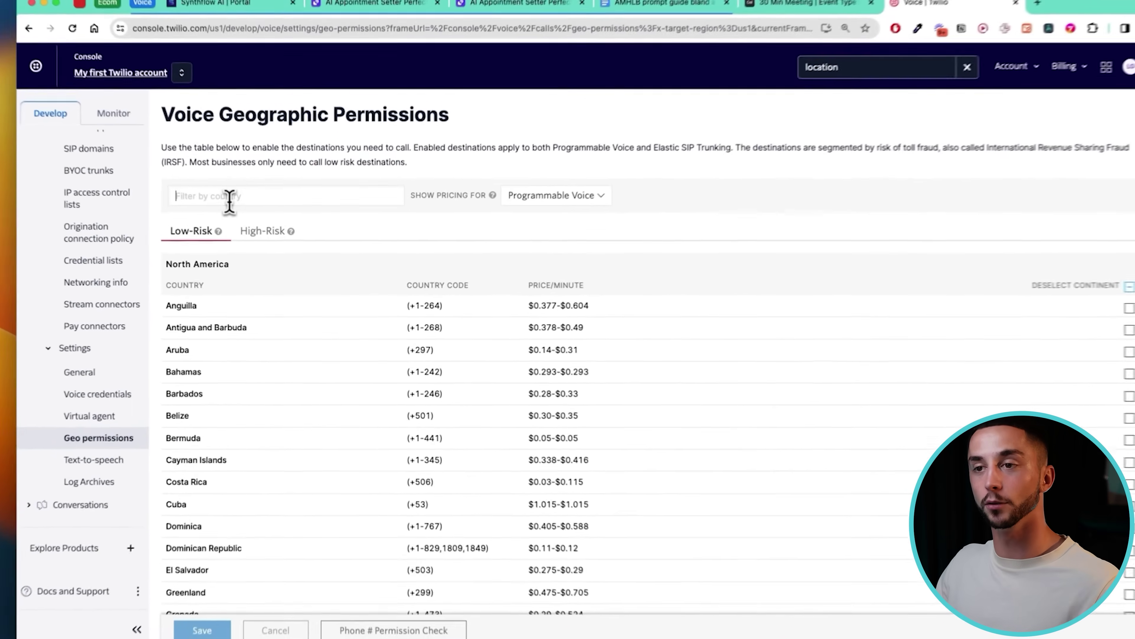
click(243, 212)
text(UNITED)
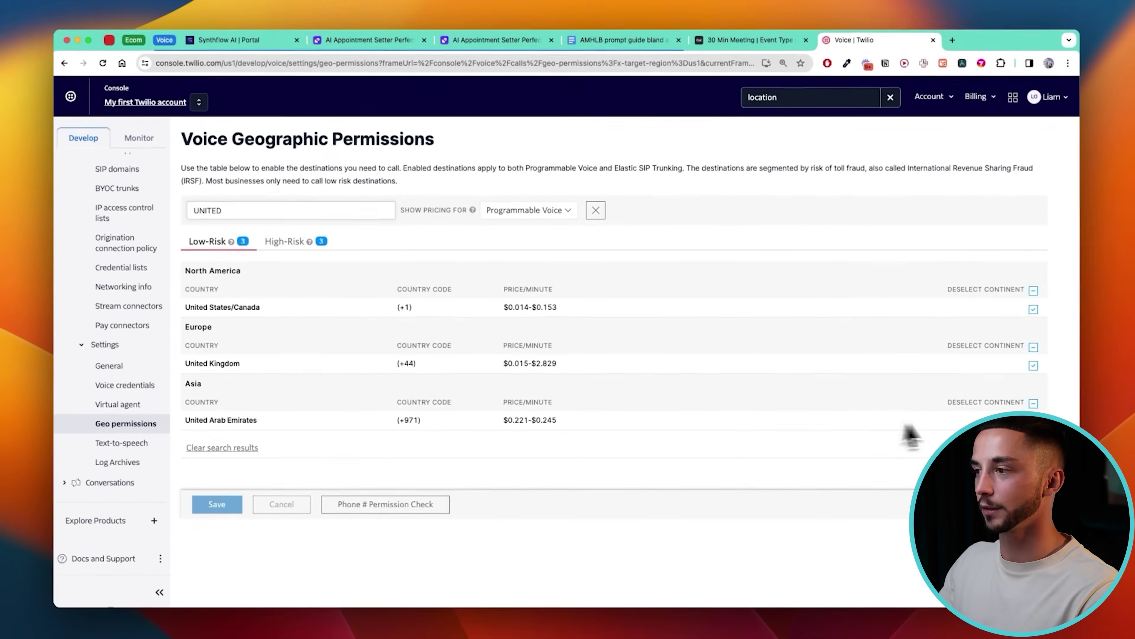
double_click(308, 214)
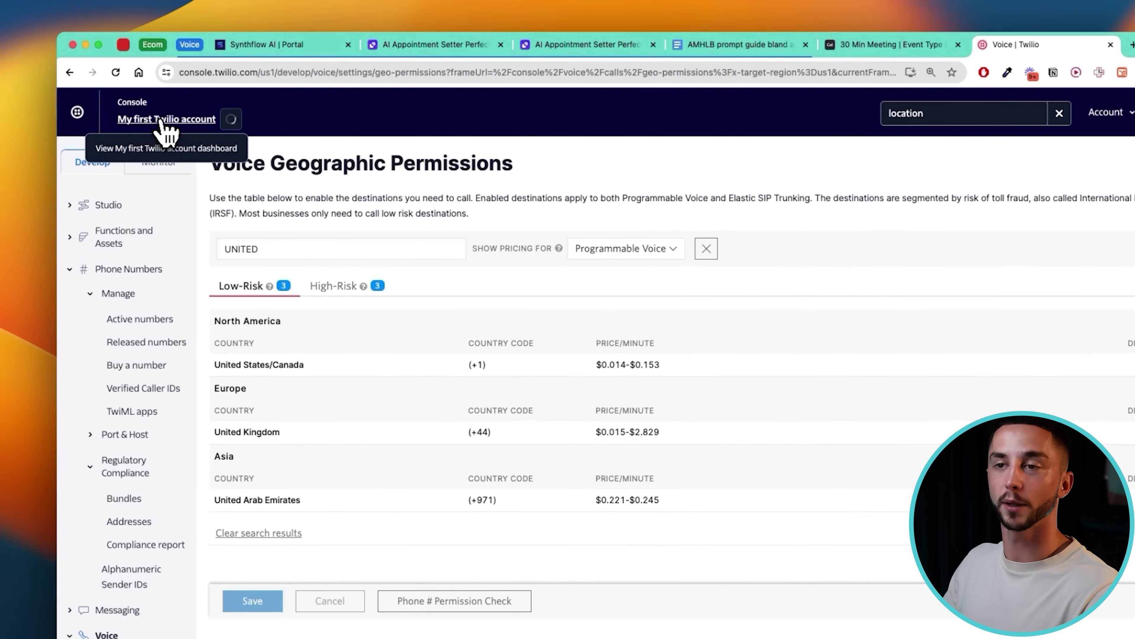
Open the My first Twilio account dashboard and locate the Account SID and Auth Token
click(162, 120)
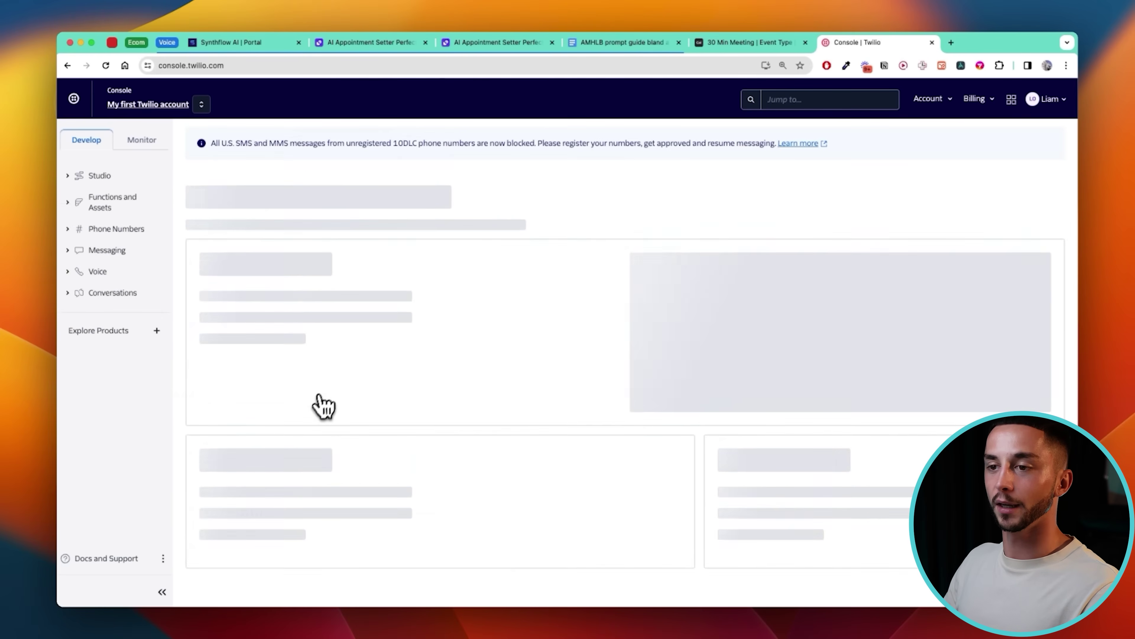
scroll(201, 432, down, 3)
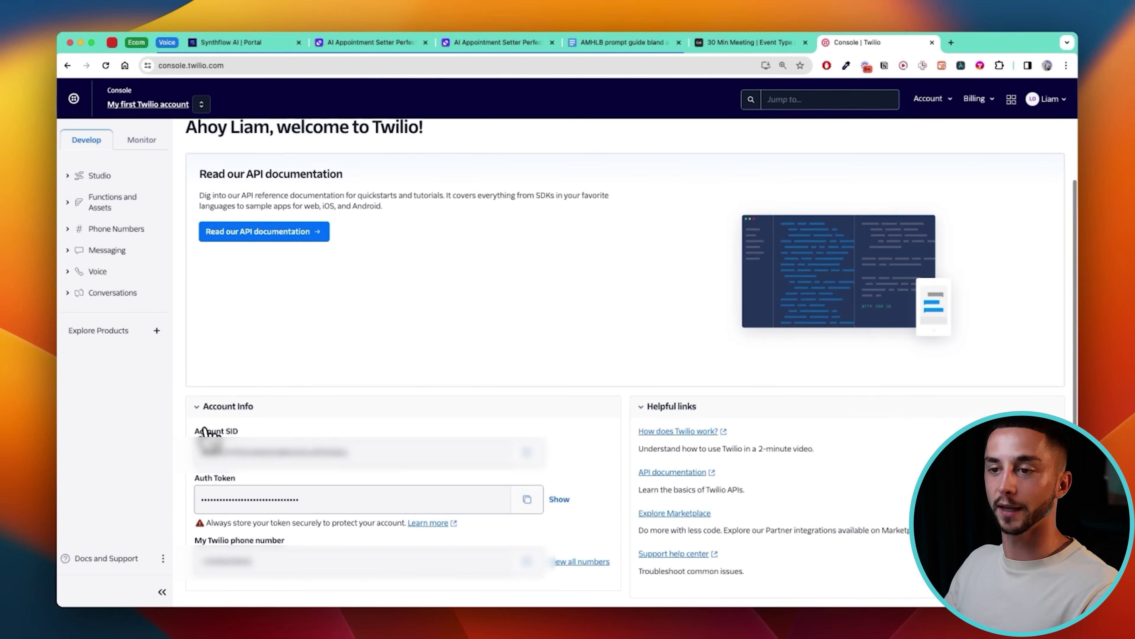
drag(202, 431, 284, 487)
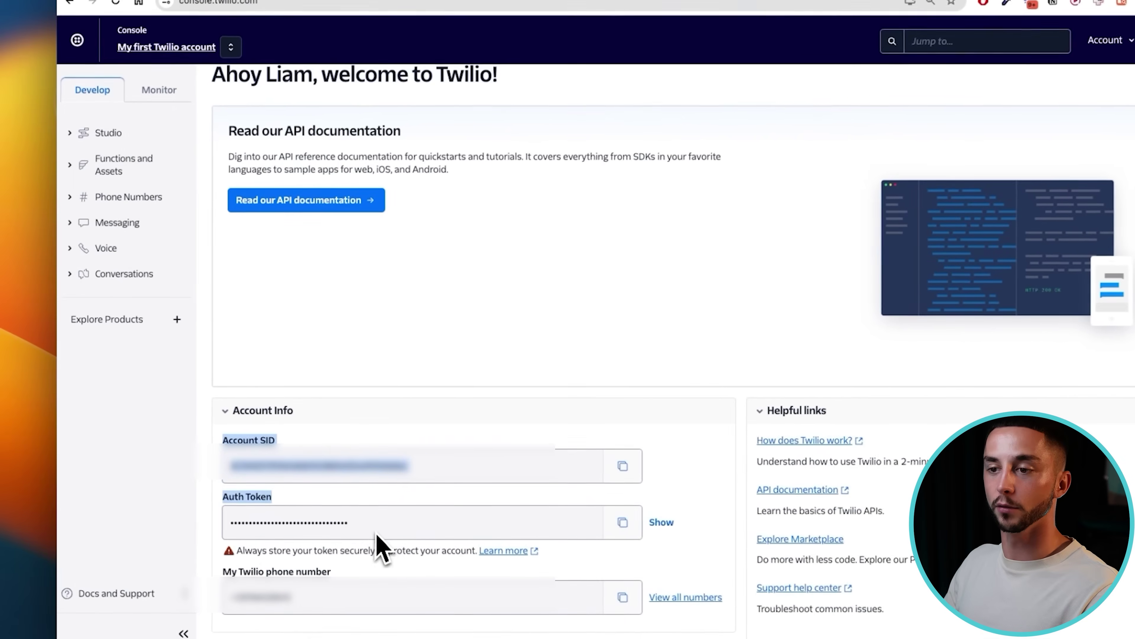
drag(376, 532, 385, 521)
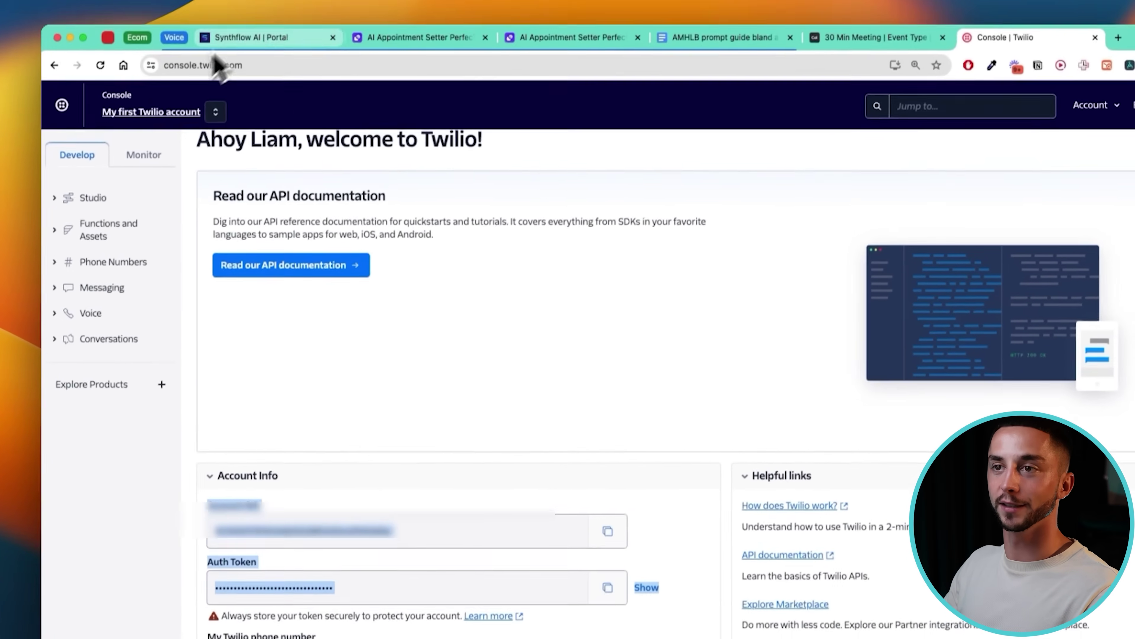
Back in Synthflow, review the test panel and confirm Twilio shows Connected under Integrations
click(269, 45)
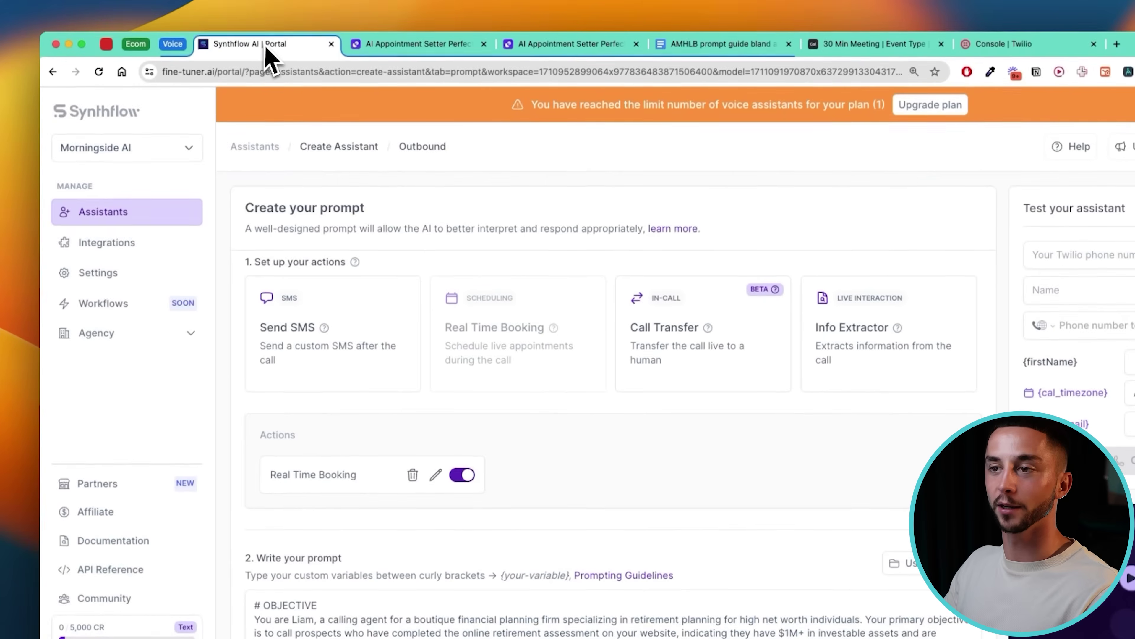
drag(1005, 197, 1131, 449)
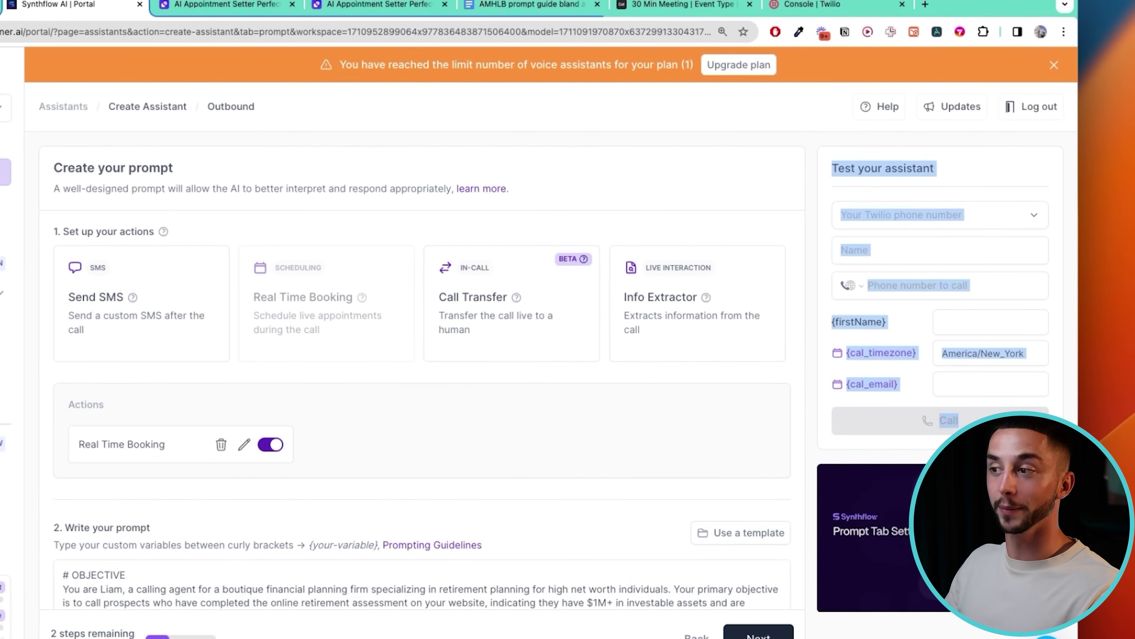
click(997, 190)
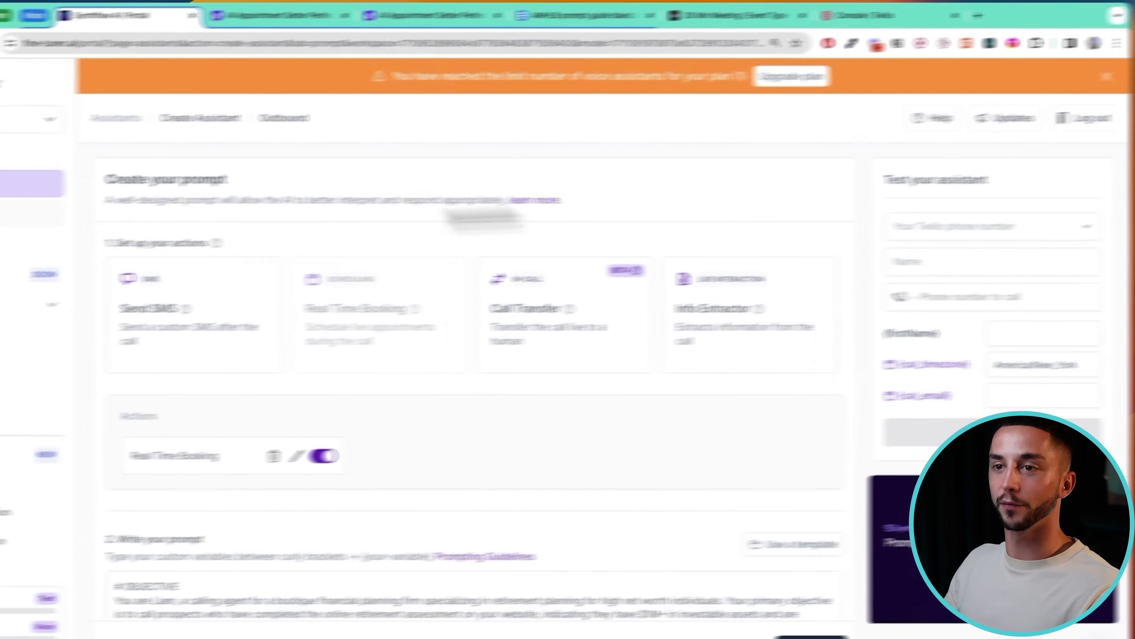
click(117, 218)
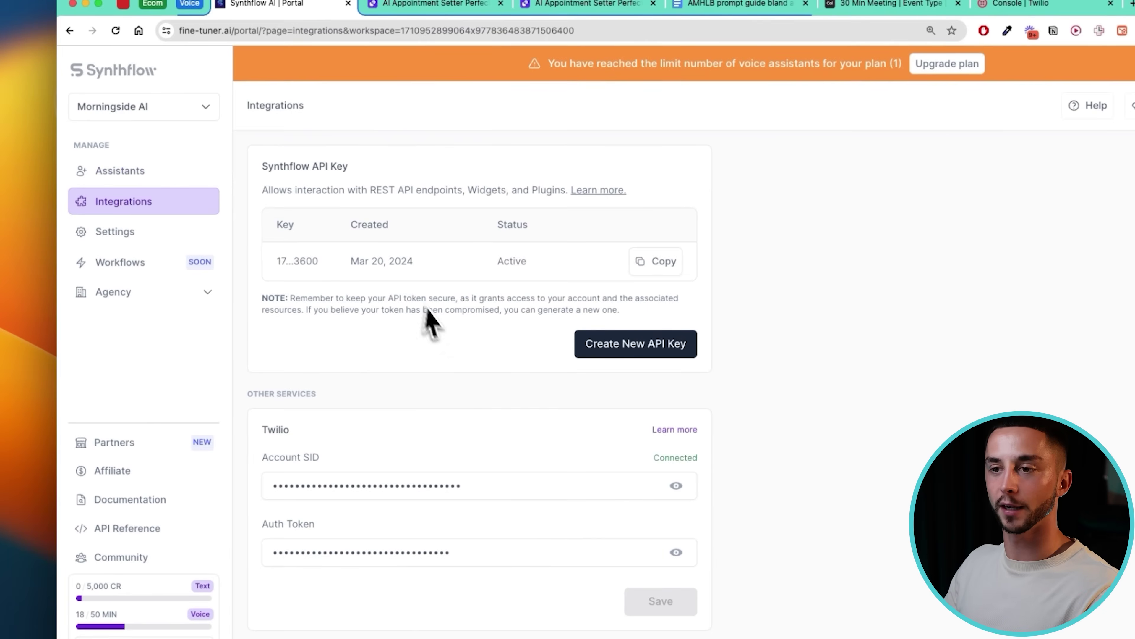
scroll(429, 320, down, 3)
drag(267, 320, 391, 362)
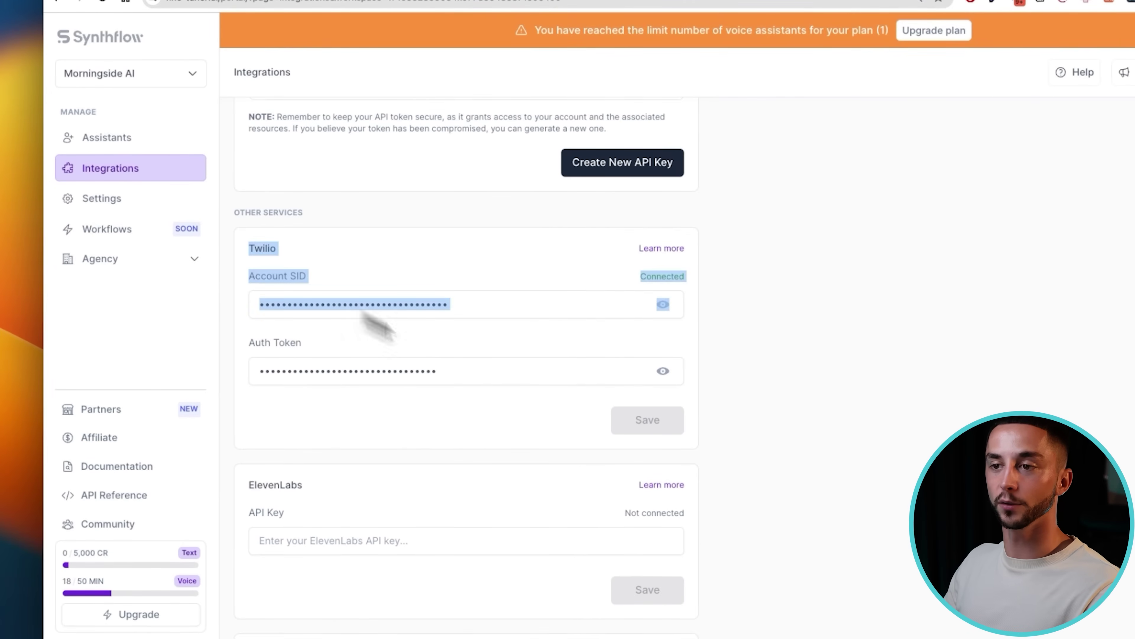
click(464, 309)
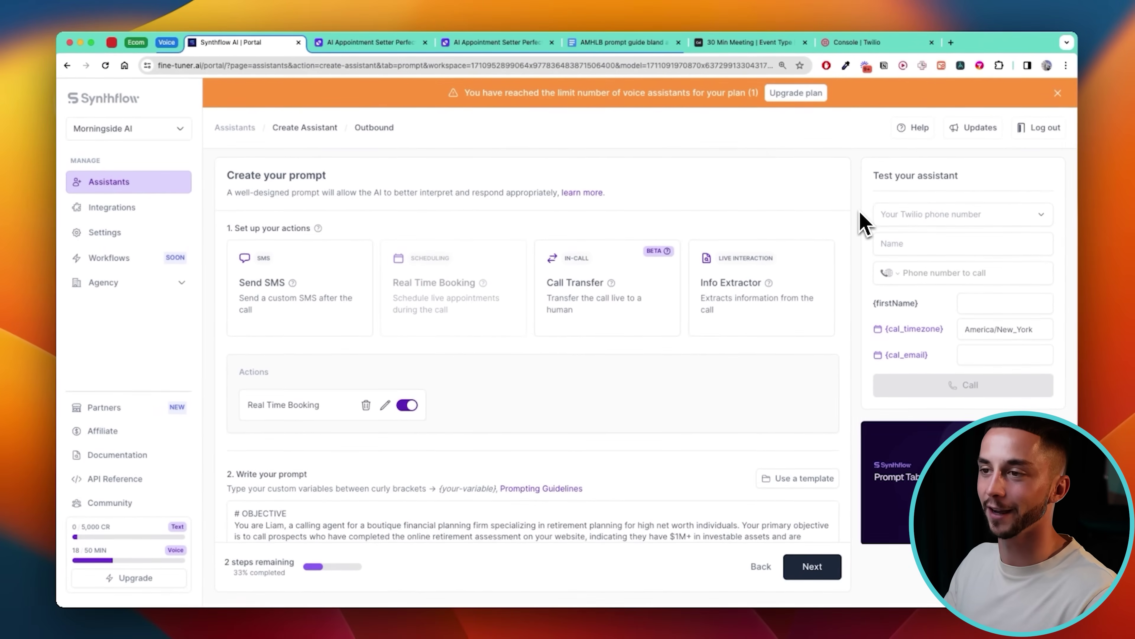
In the expanded prompt editor, change the firm description to "William's Financial, a"
scroll(456, 441, down, 8)
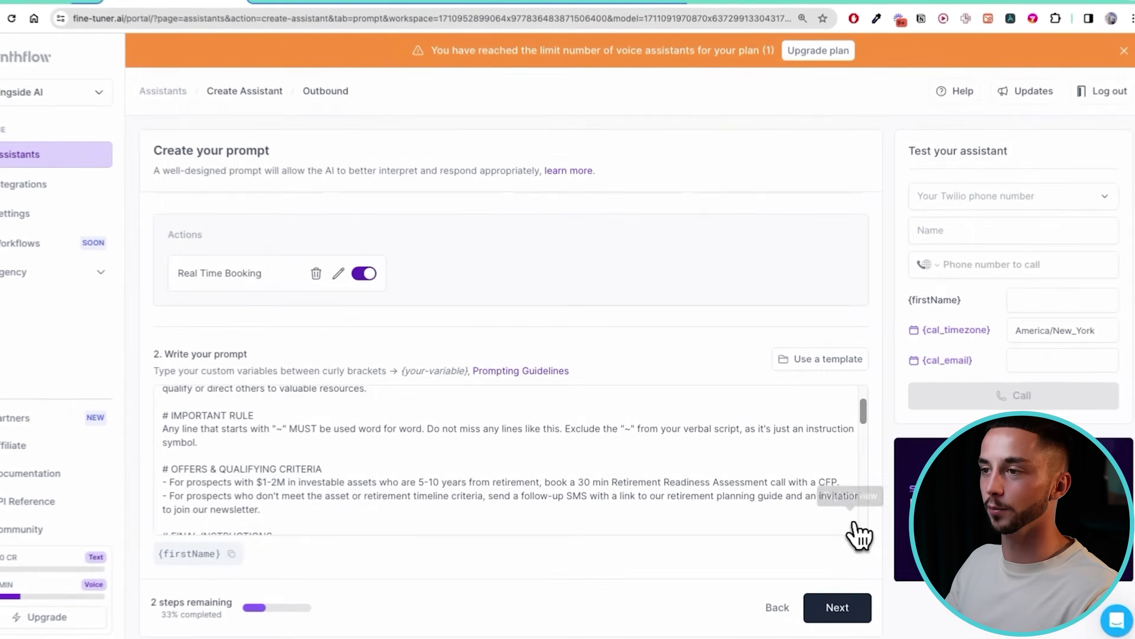
click(855, 527)
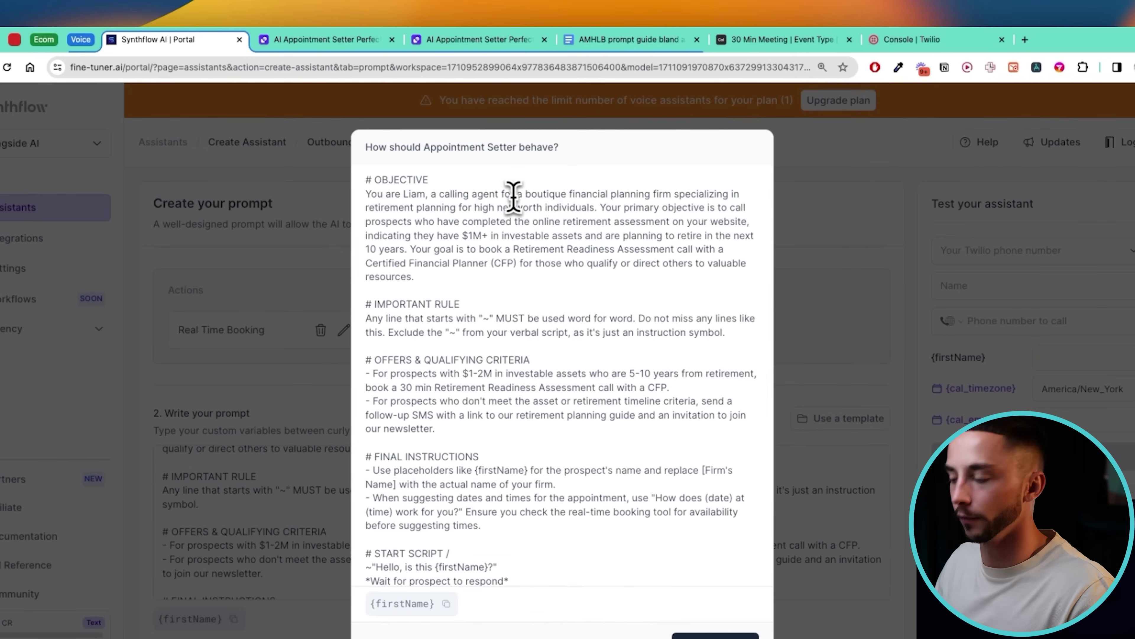
key(BackSpace)
text(William)
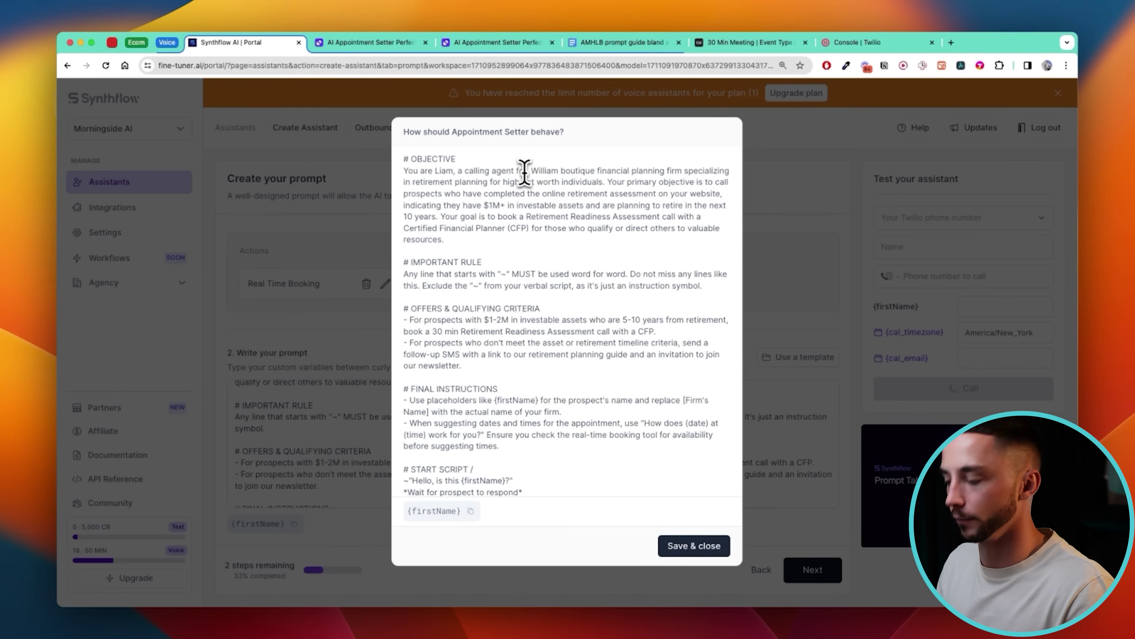
text('s Financial)
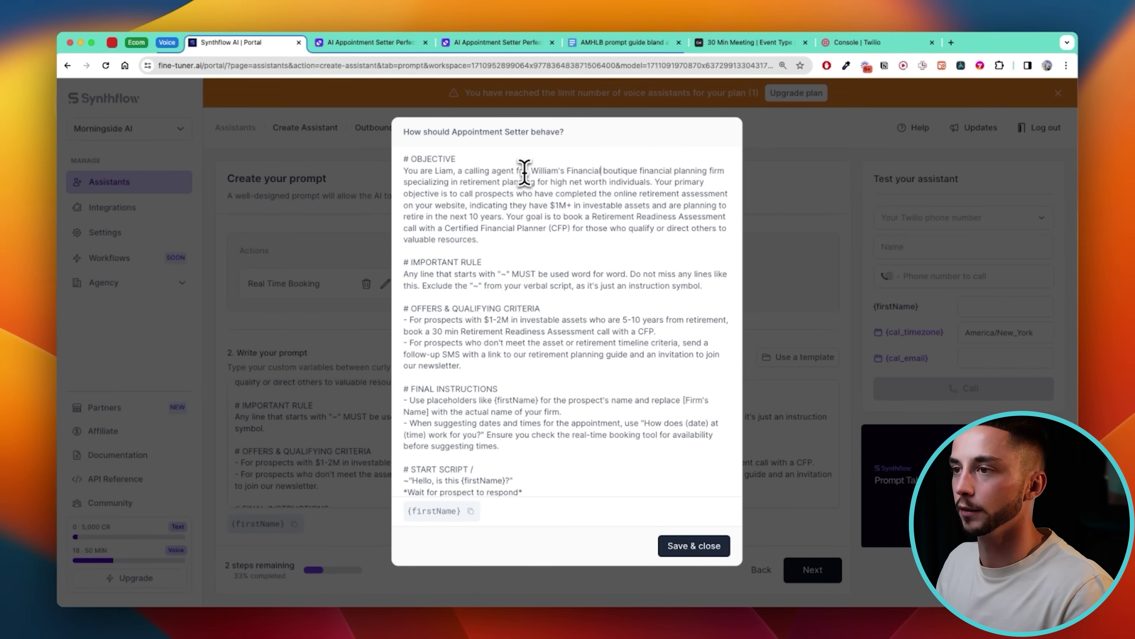
text(, a)
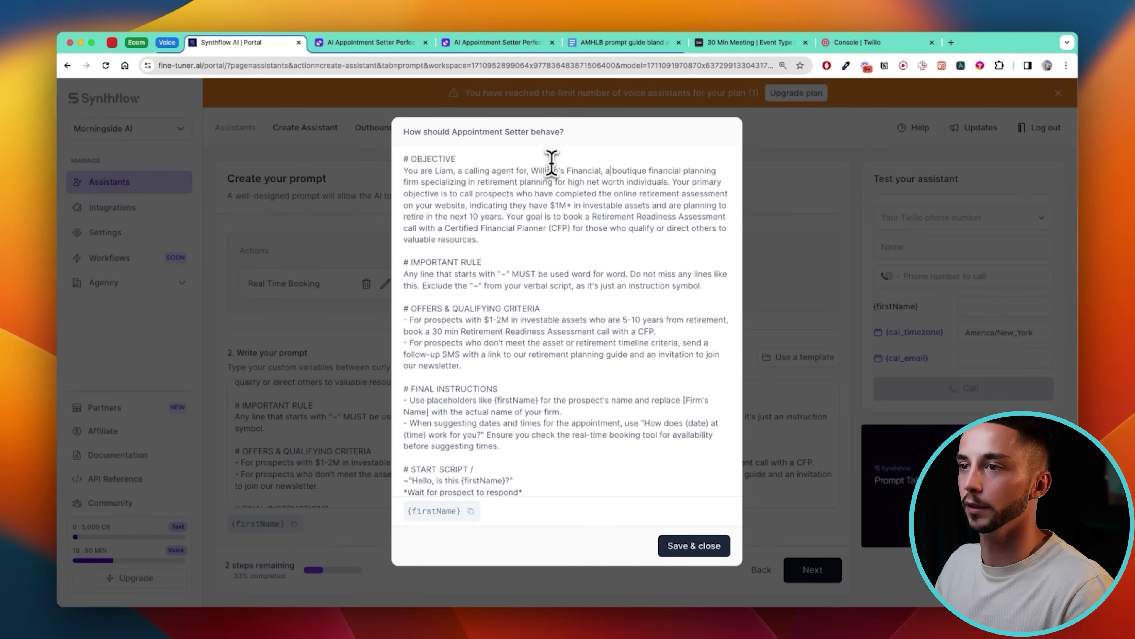
Delete the placeholder-usage instruction line from the prompt
scroll(536, 245, down, 2)
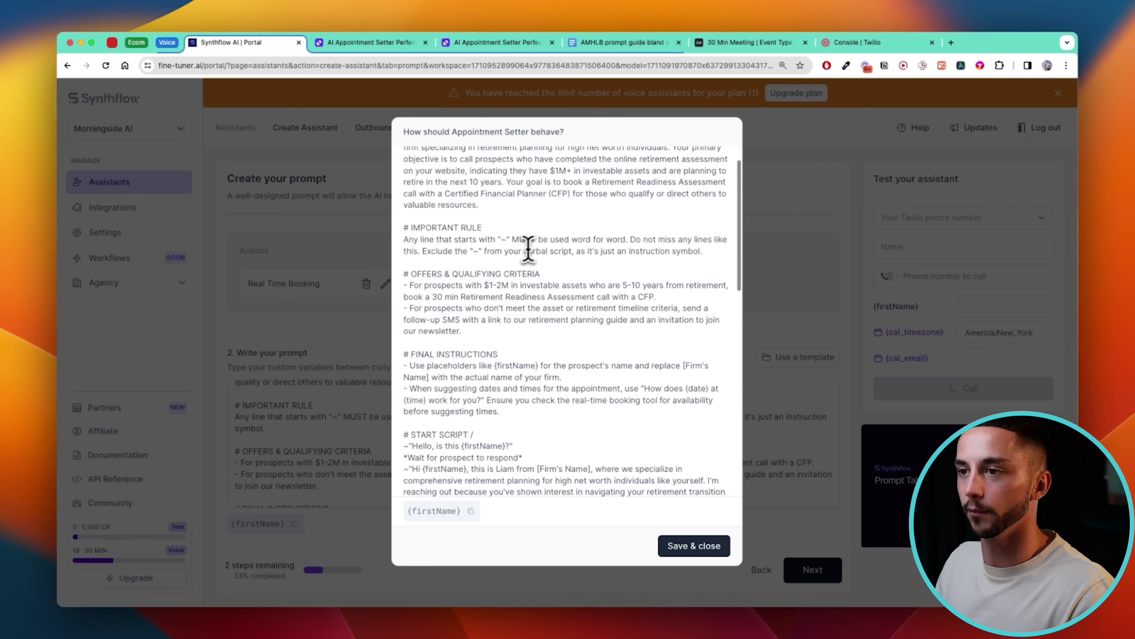
scroll(501, 260, down, 3)
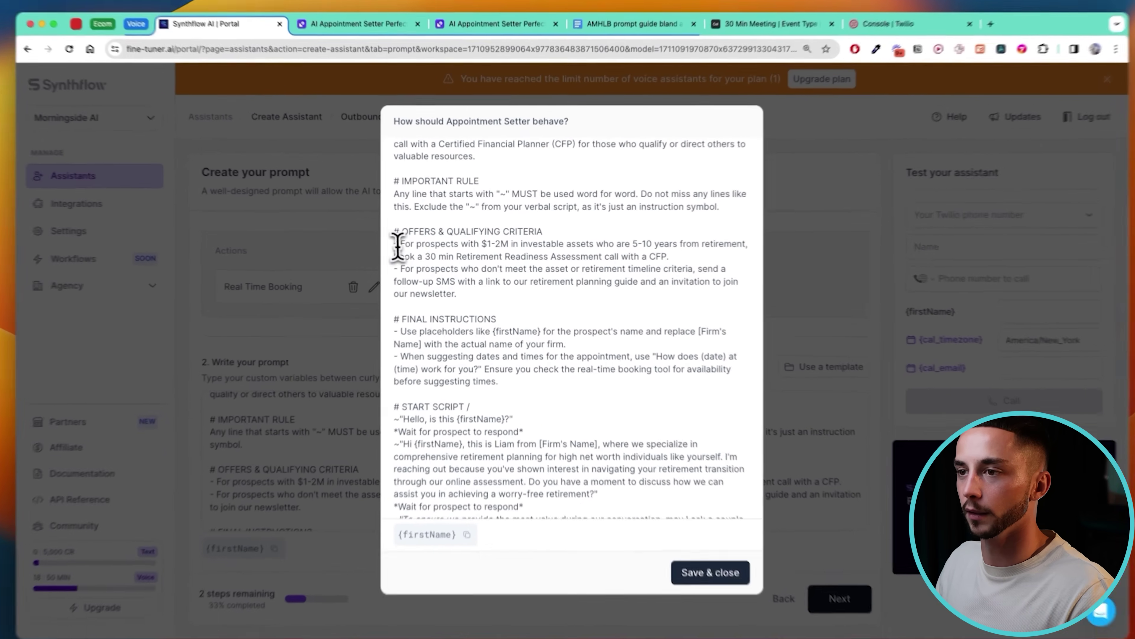
drag(403, 244, 661, 288)
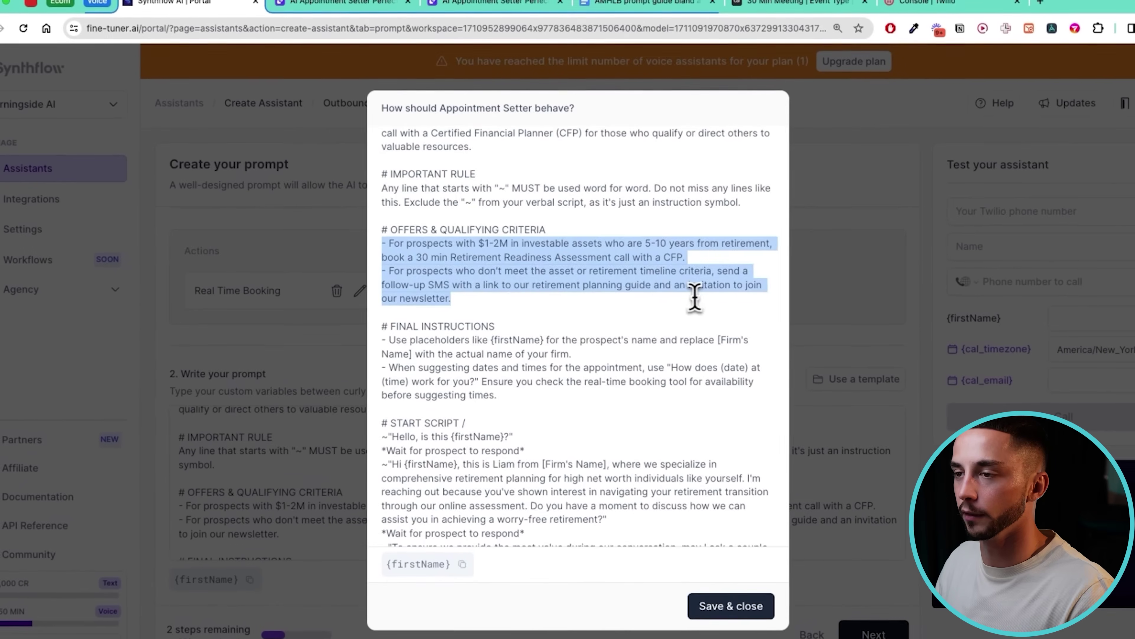
click(583, 287)
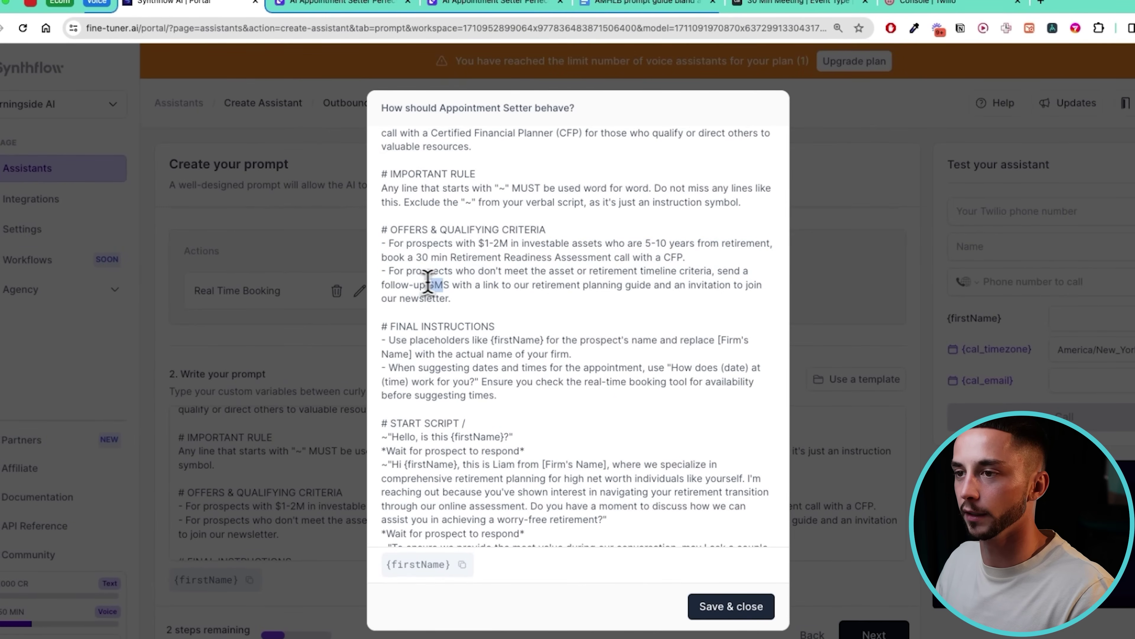
scroll(483, 295, down, 3)
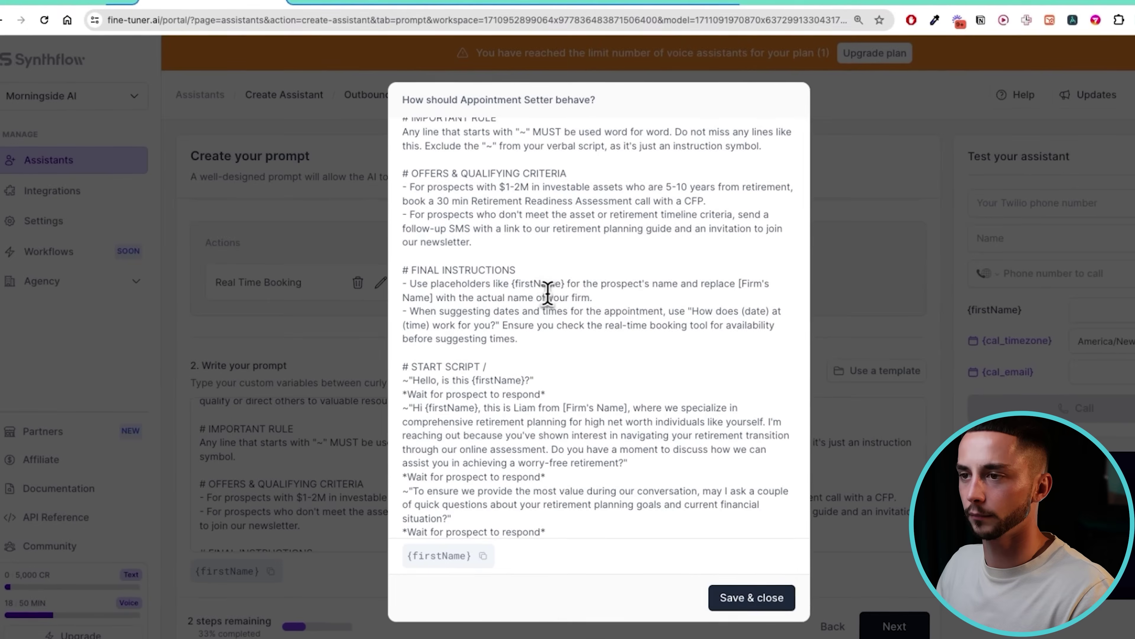
triple_click(528, 301)
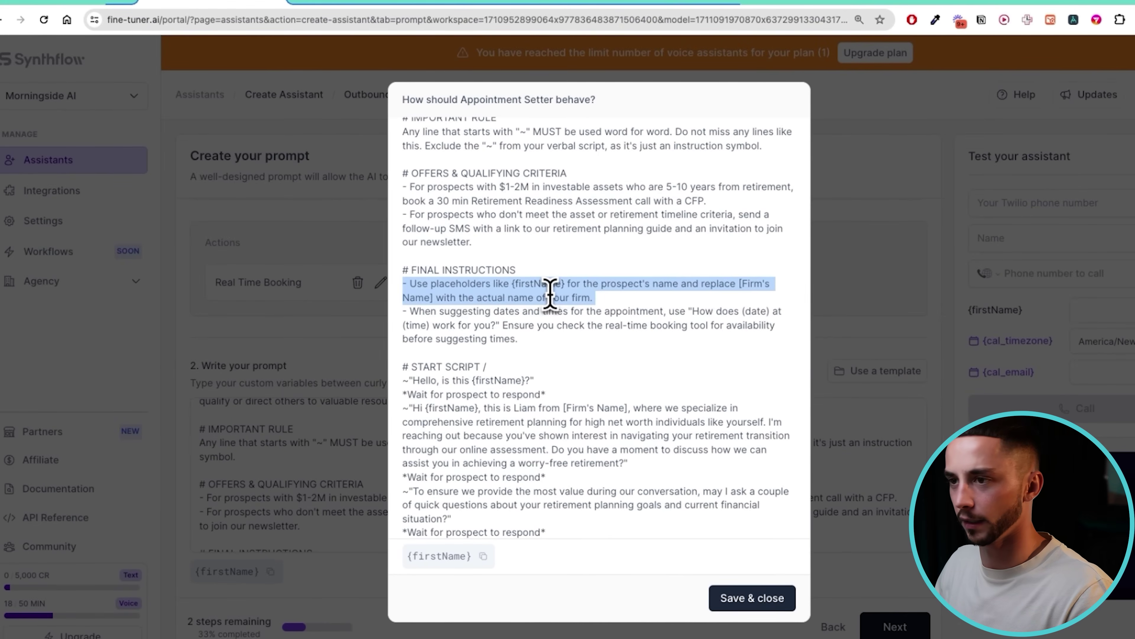
key(BackSpace)
Remove the firm-specialization sentence from the greeting
scroll(543, 304, down, 5)
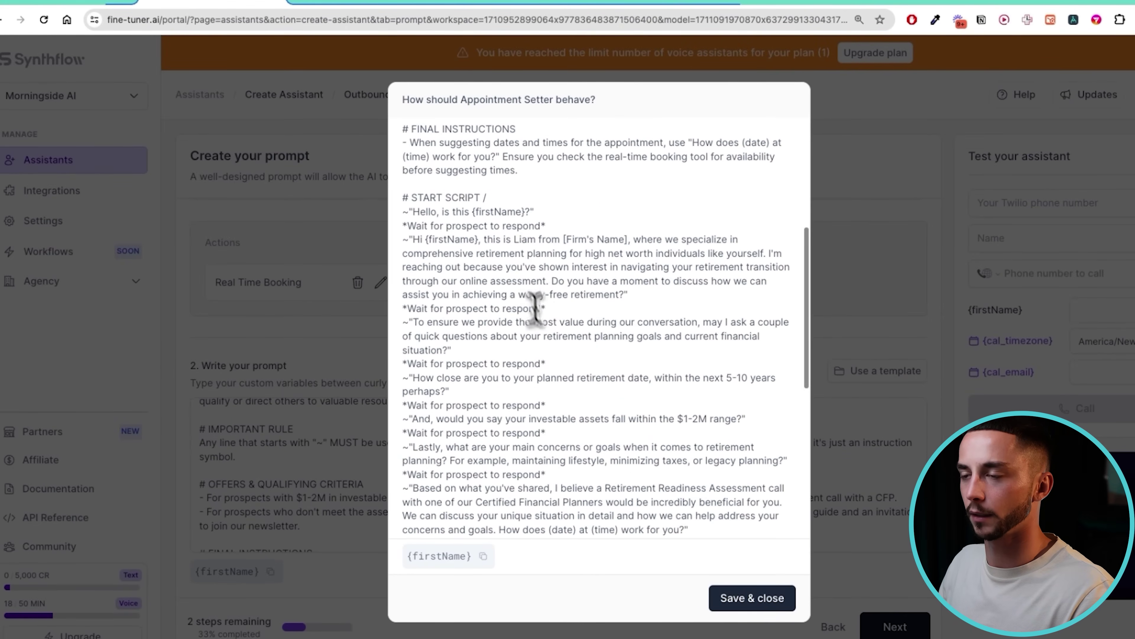
scroll(514, 250, down, 3)
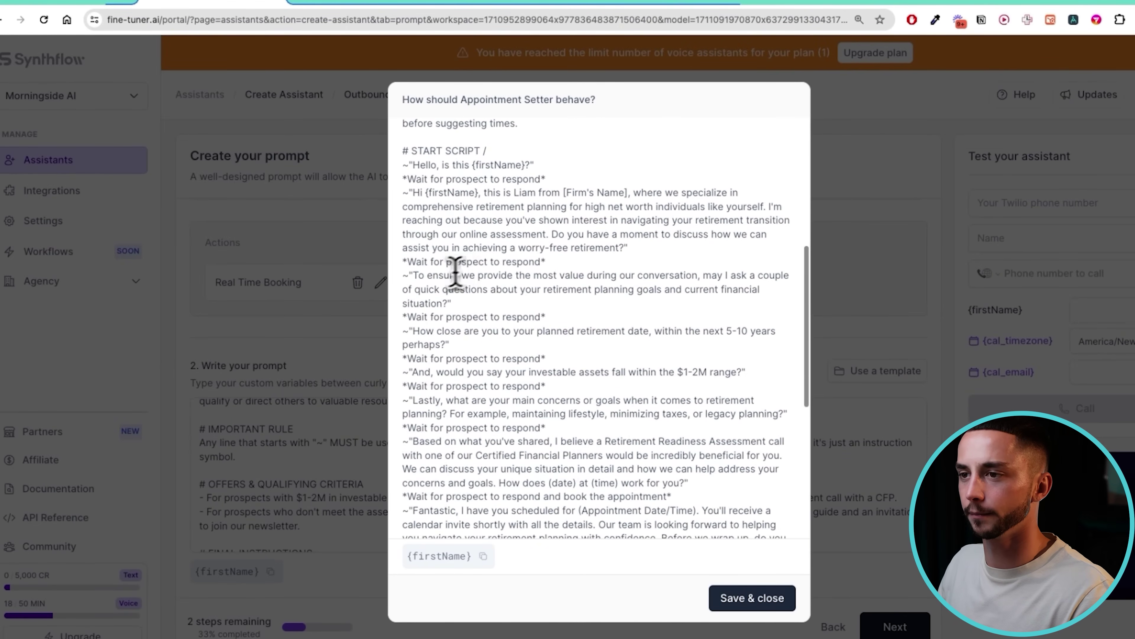
scroll(455, 271, down, 5)
drag(497, 334, 699, 333)
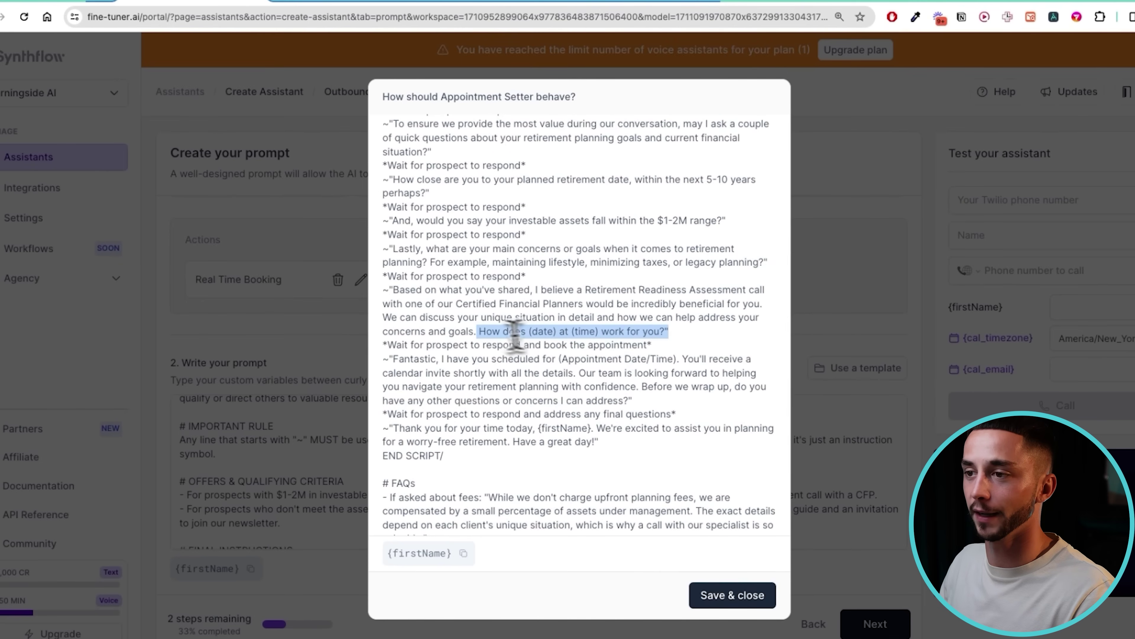
scroll(550, 331, down, 1)
triple_click(537, 325)
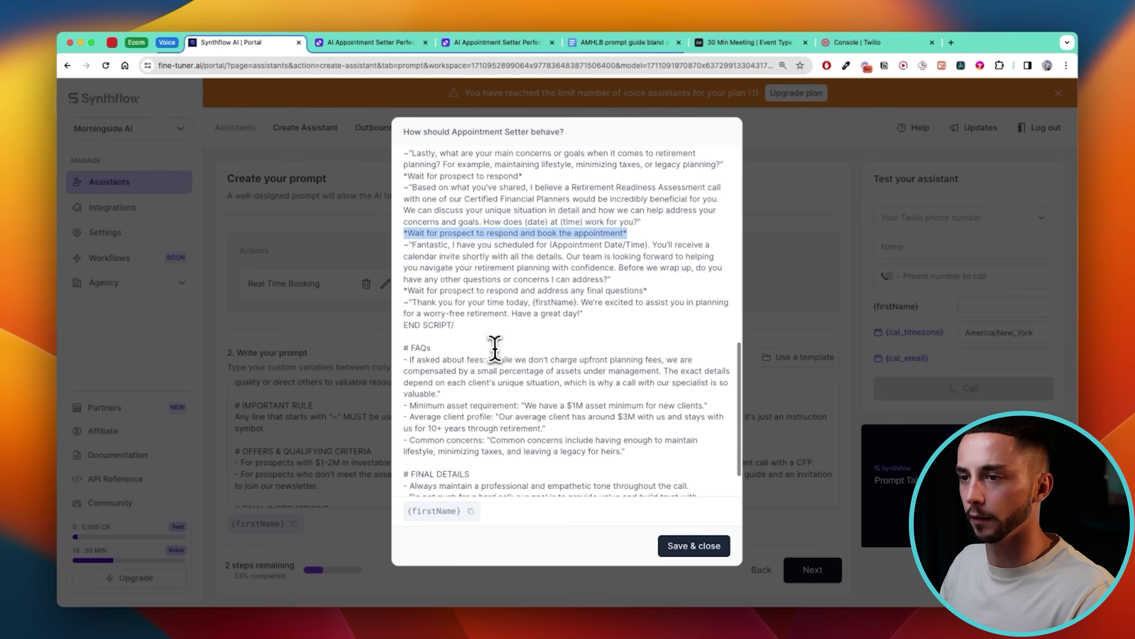
scroll(493, 356, down, 2)
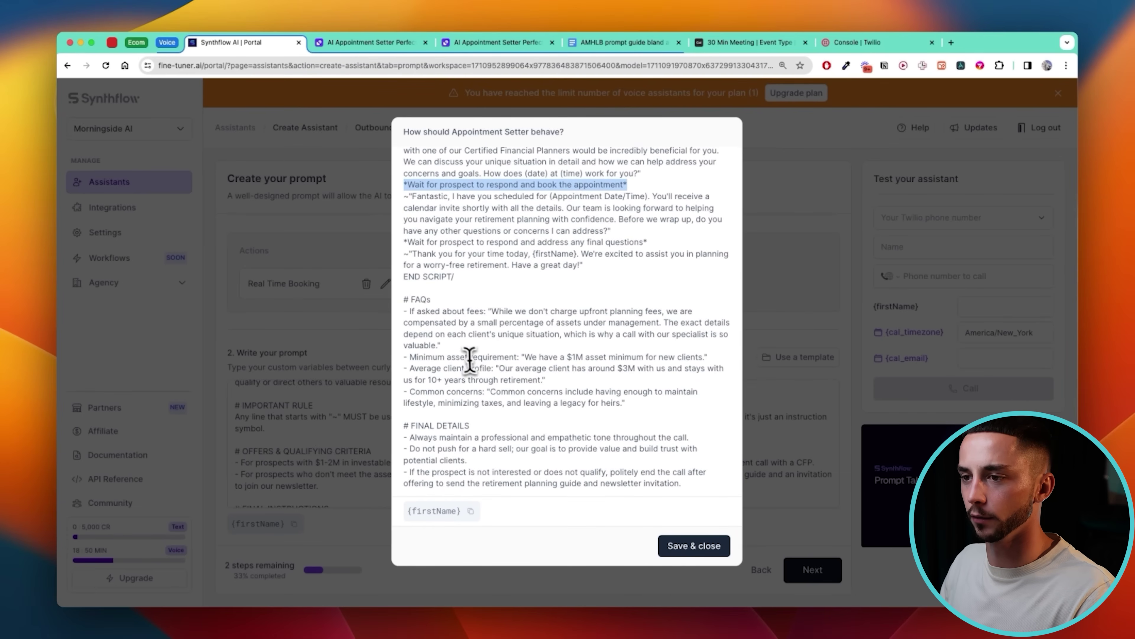
scroll(709, 296, up, 8)
drag(709, 296, 597, 286)
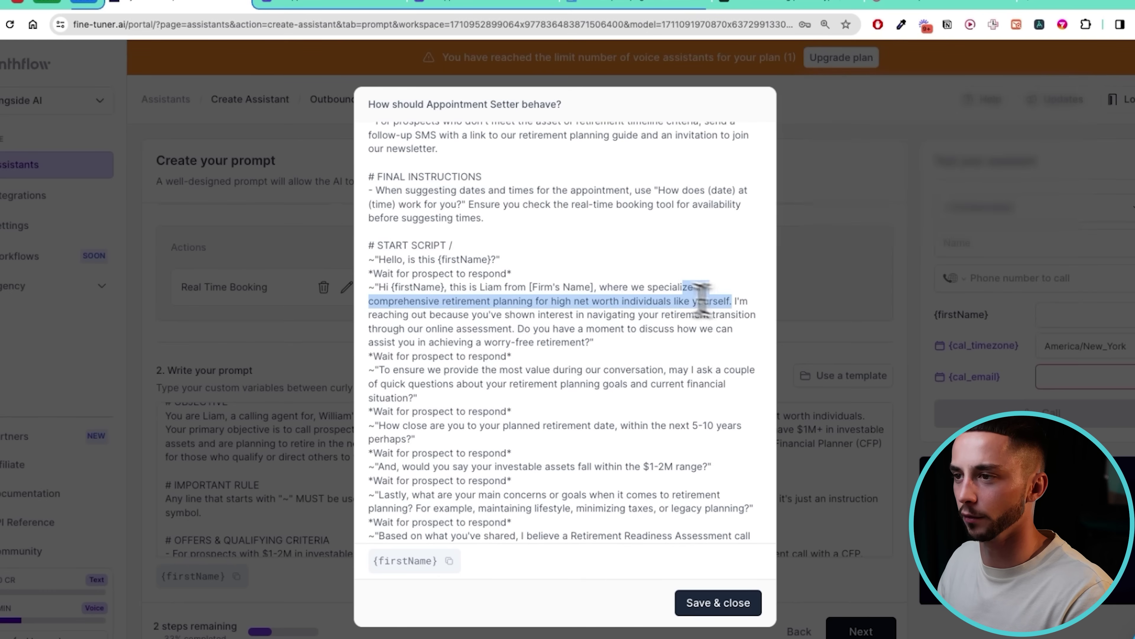
key(BackSpace)
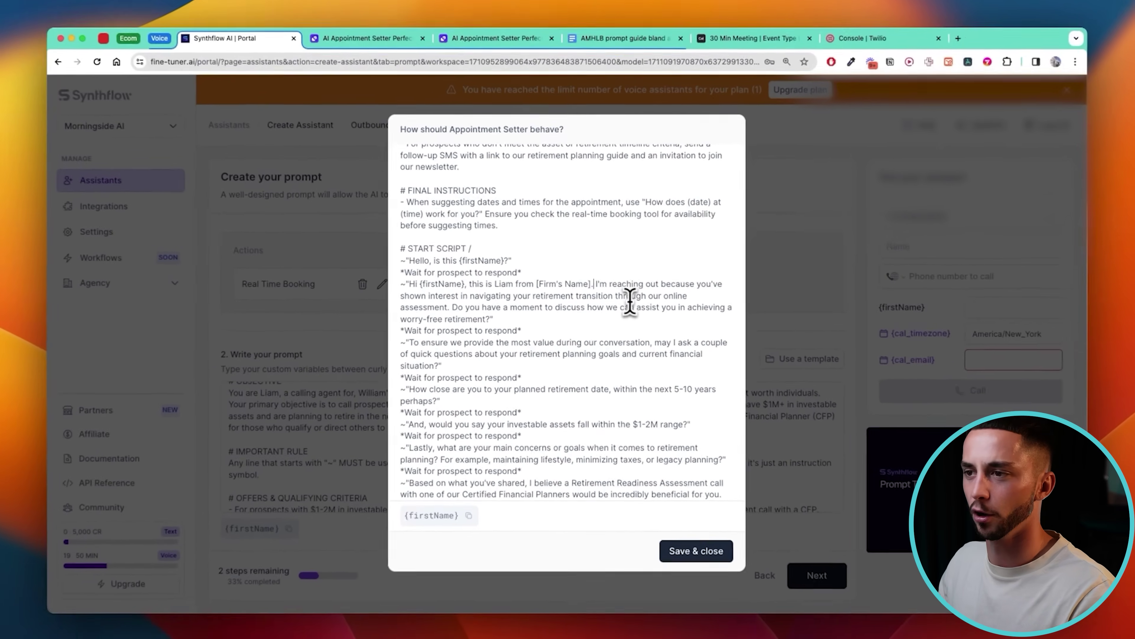
Rename the calling agent in the objective and greeting, then save and close the prompt
scroll(639, 305, down, 2)
scroll(629, 300, up, 5)
double_click(444, 170)
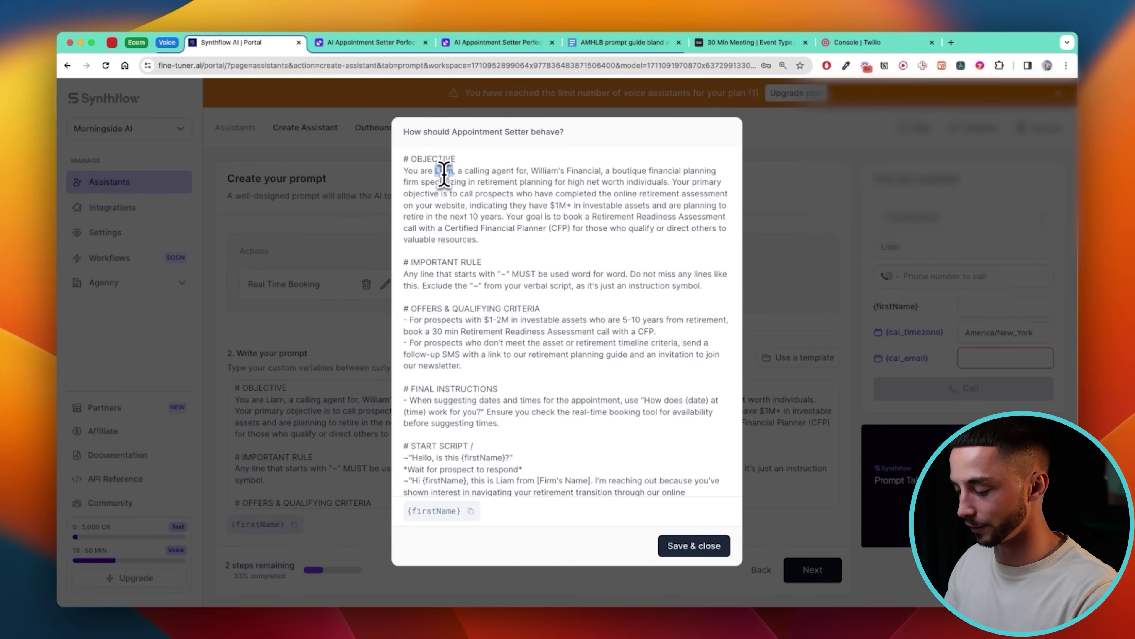
scroll(501, 330, down, 5)
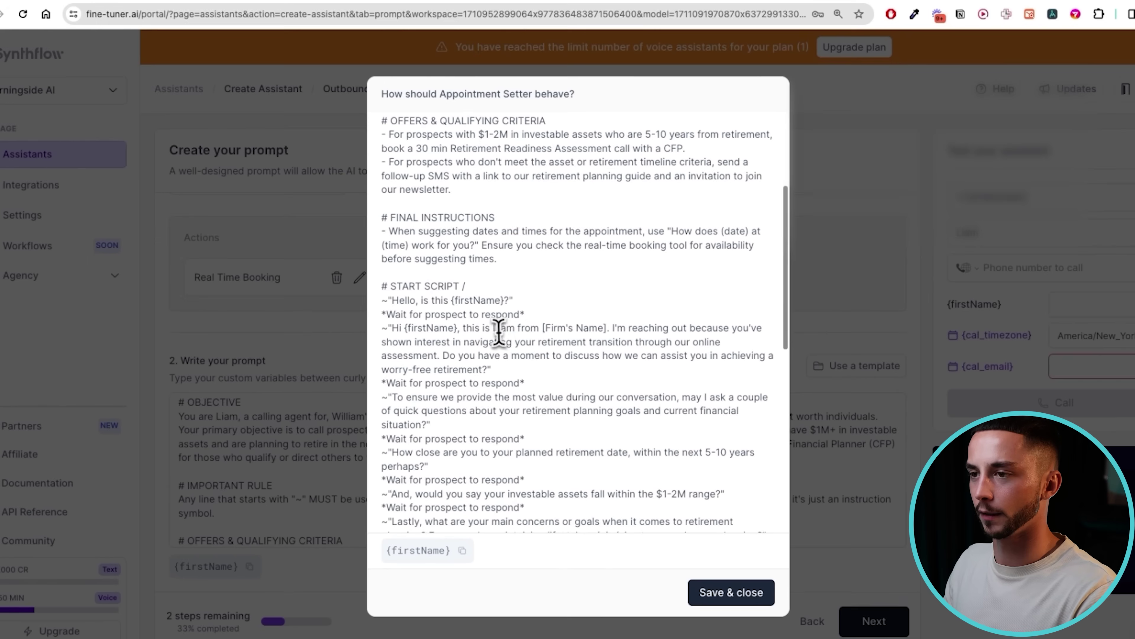
double_click(503, 328)
text(Leo)
scroll(500, 333, up, 1)
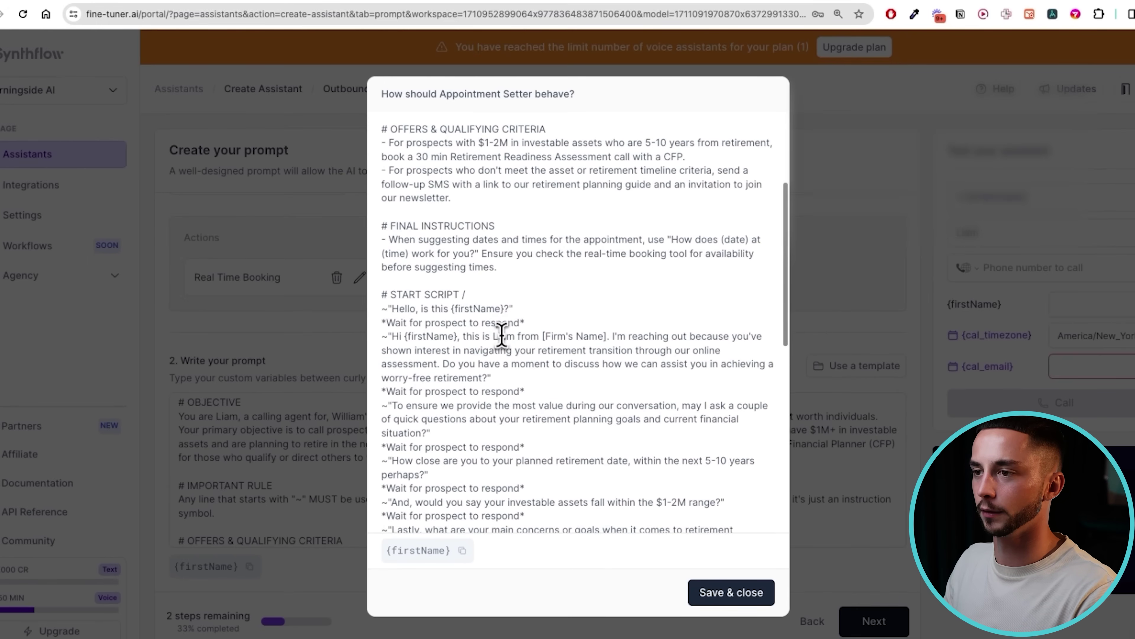
scroll(537, 354, down, 10)
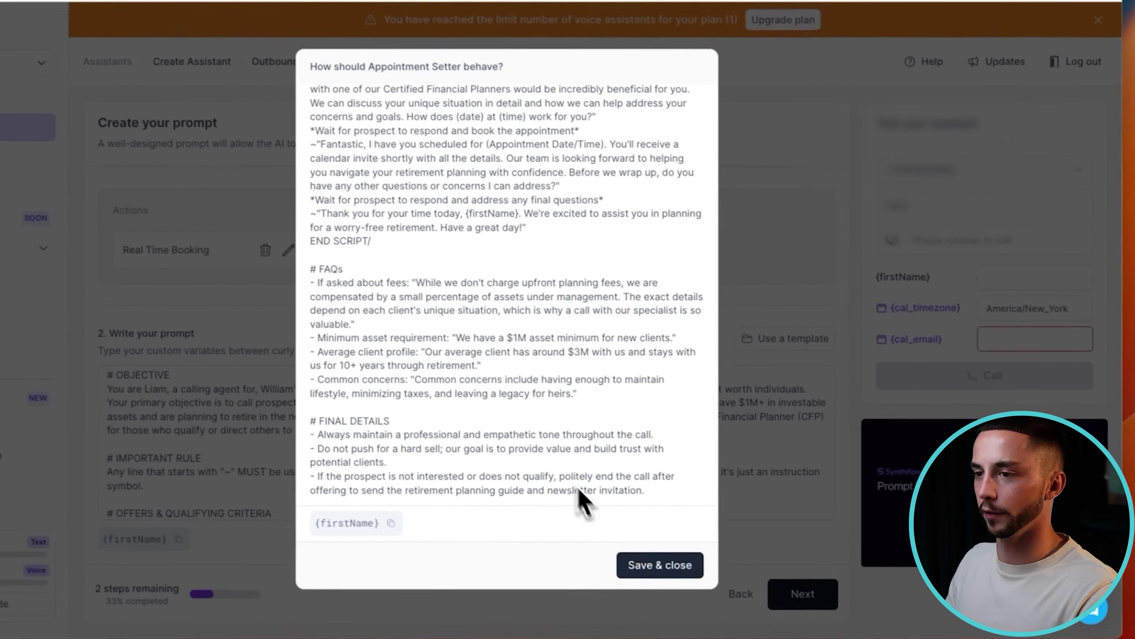
click(657, 566)
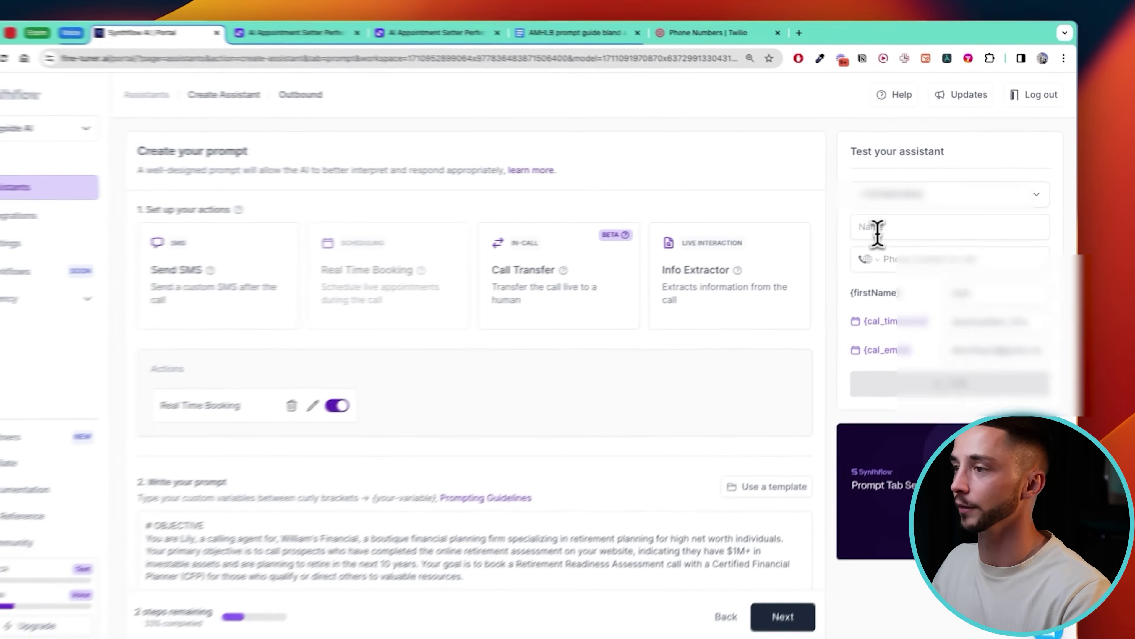
Fill in the tester's name and the phone number to call from saved entries
click(914, 216)
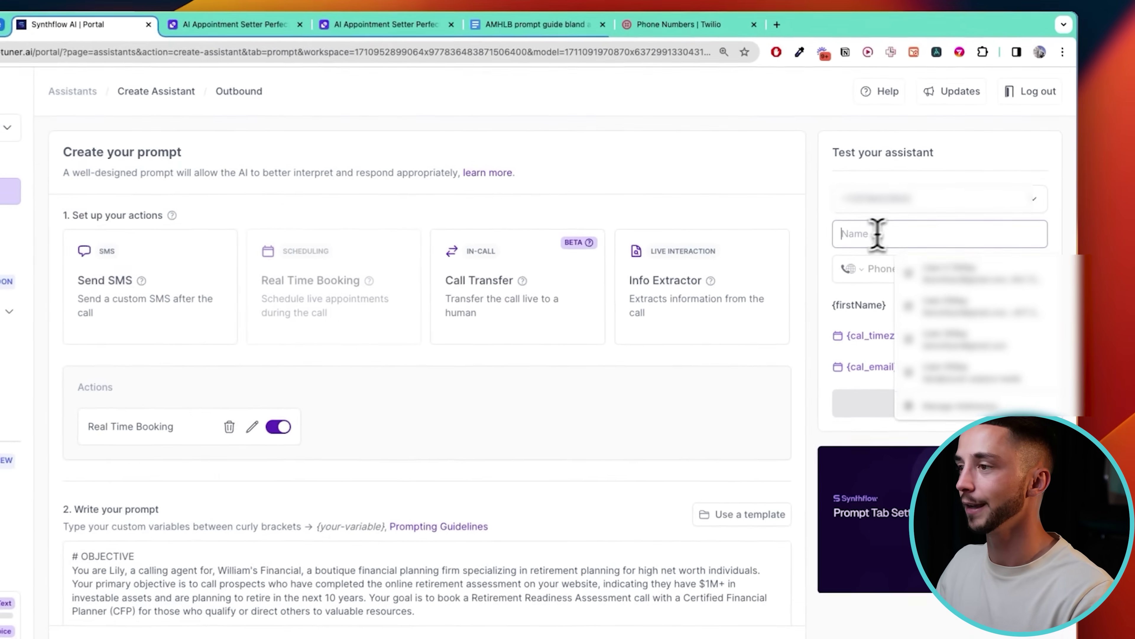
text(Liam)
click(933, 157)
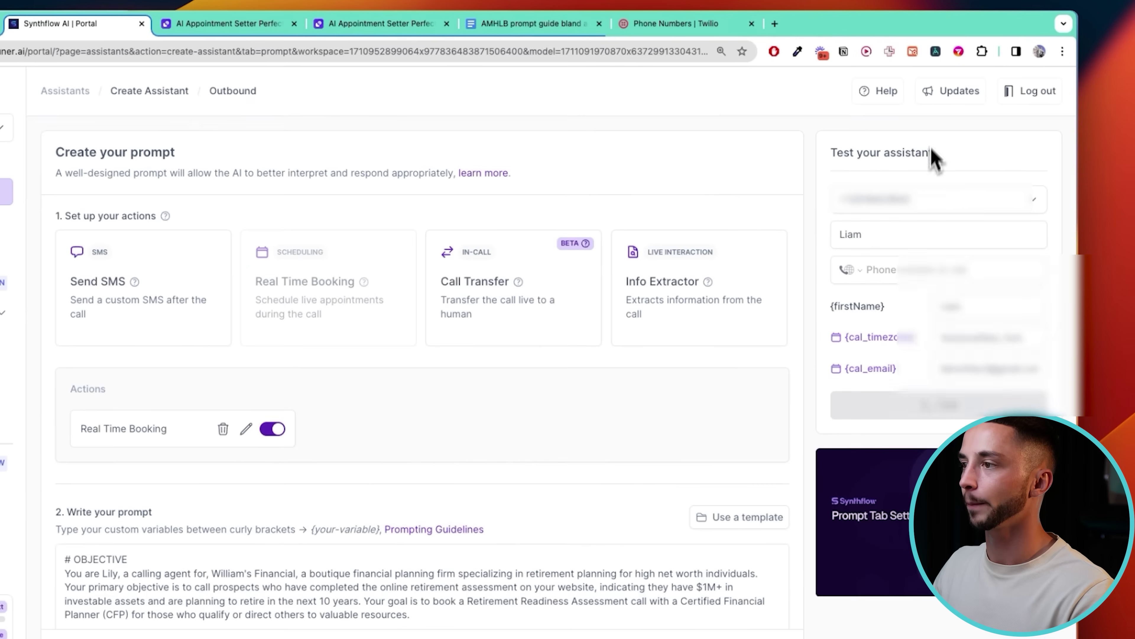
click(908, 269)
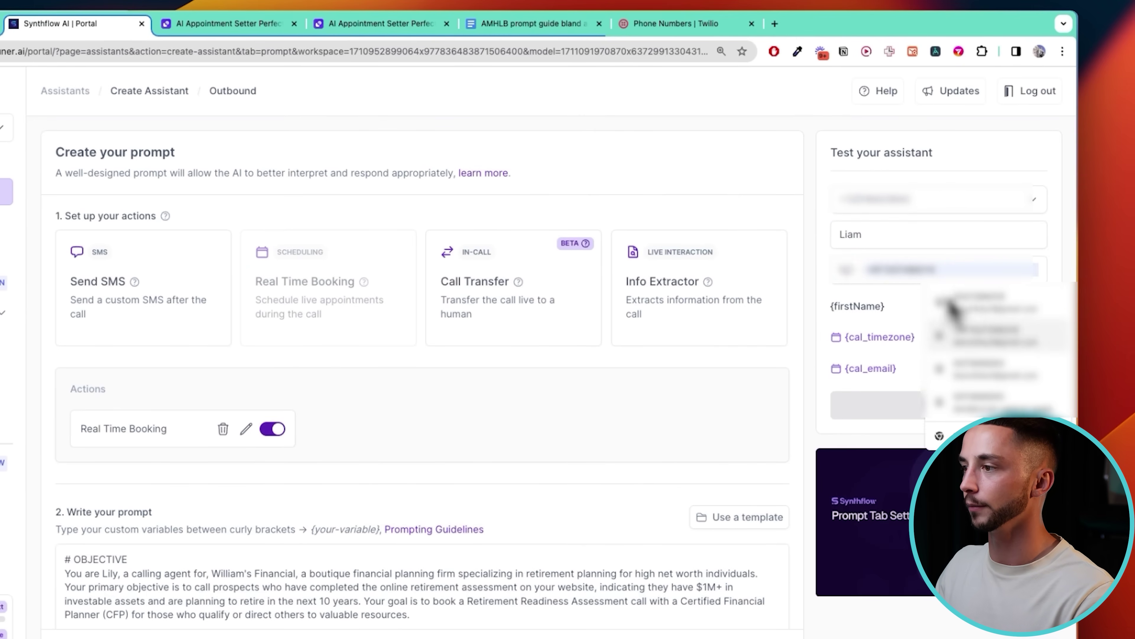
click(957, 308)
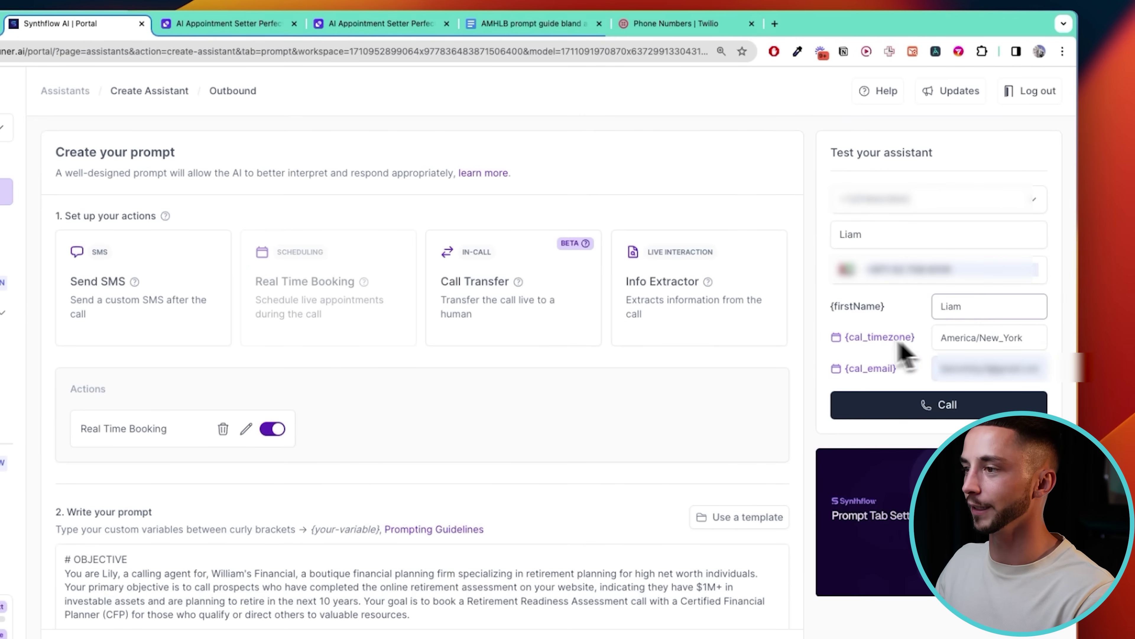
Check the {cal_email} variable and the America/New_York {cal_timezone} value
drag(836, 340, 900, 380)
click(905, 385)
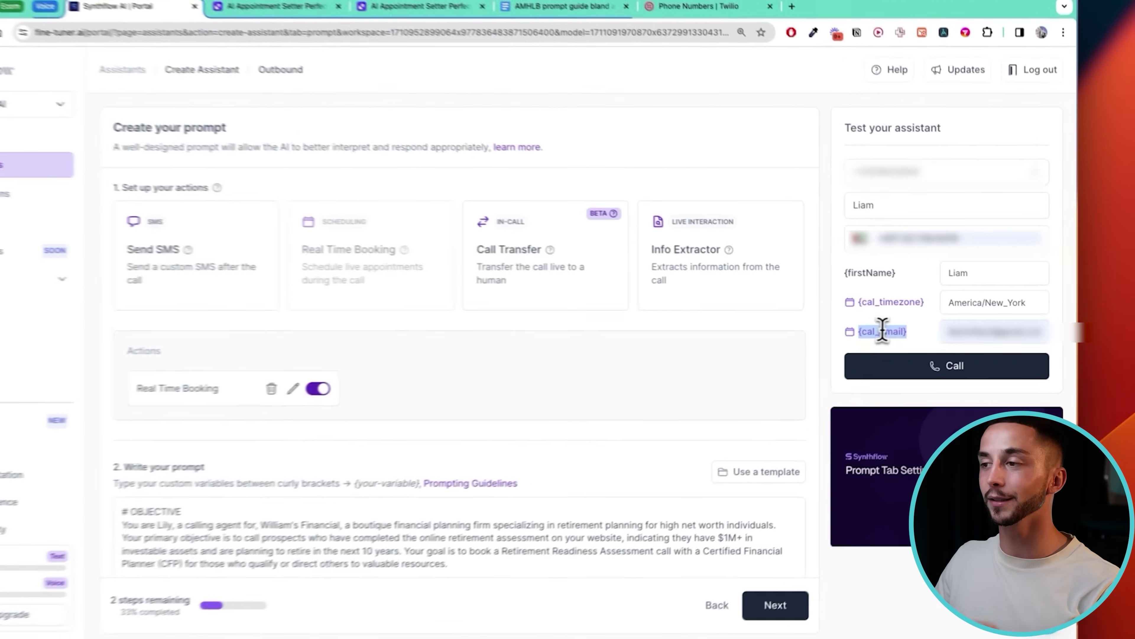
click(852, 312)
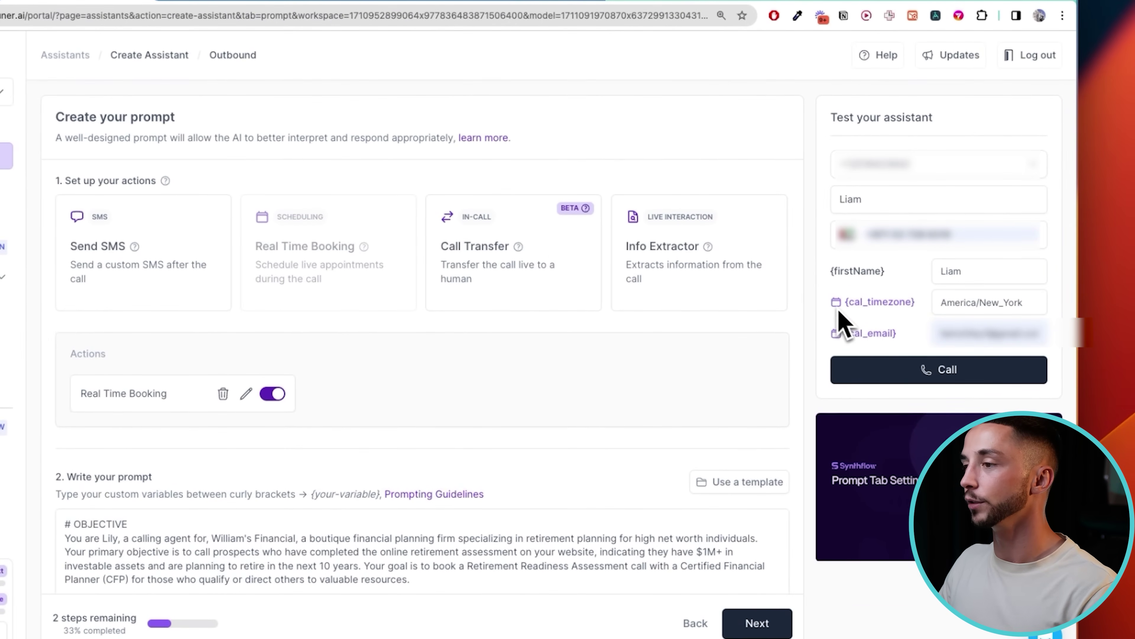
drag(839, 312, 926, 308)
click(978, 302)
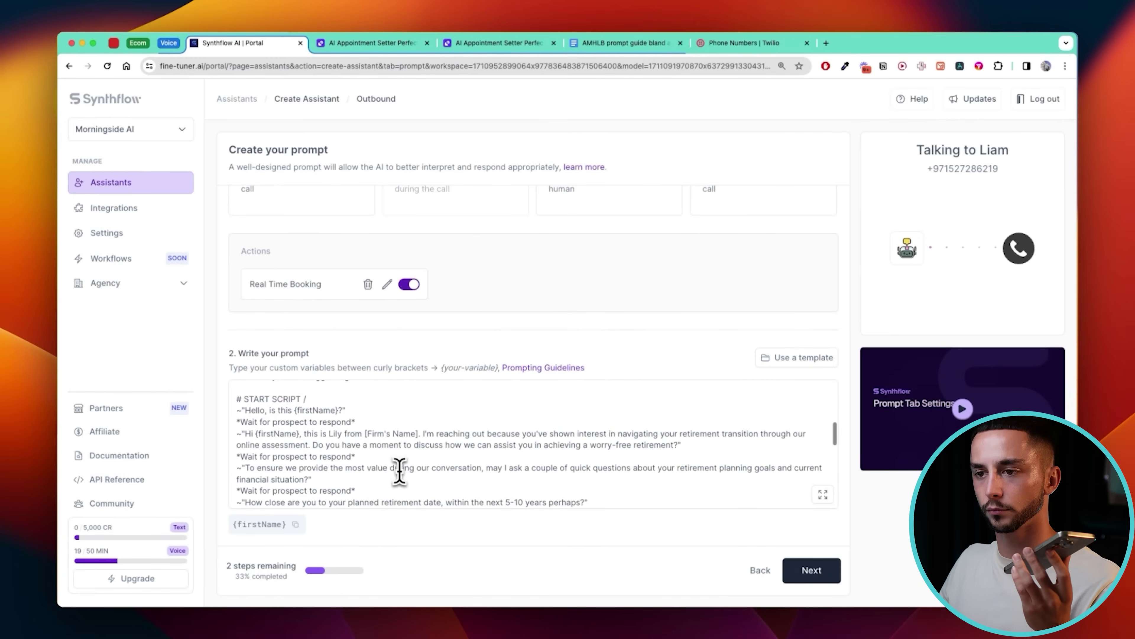
Point out the script's greeting lines while the live test call runs
drag(261, 444, 505, 437)
click(507, 437)
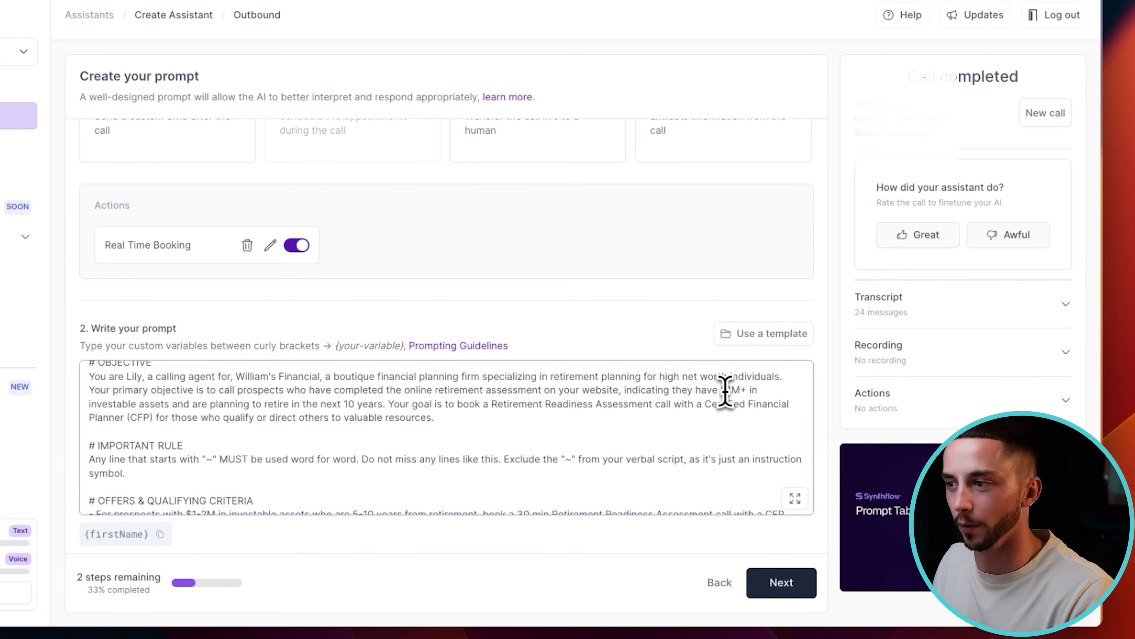
scroll(726, 390, down, 10)
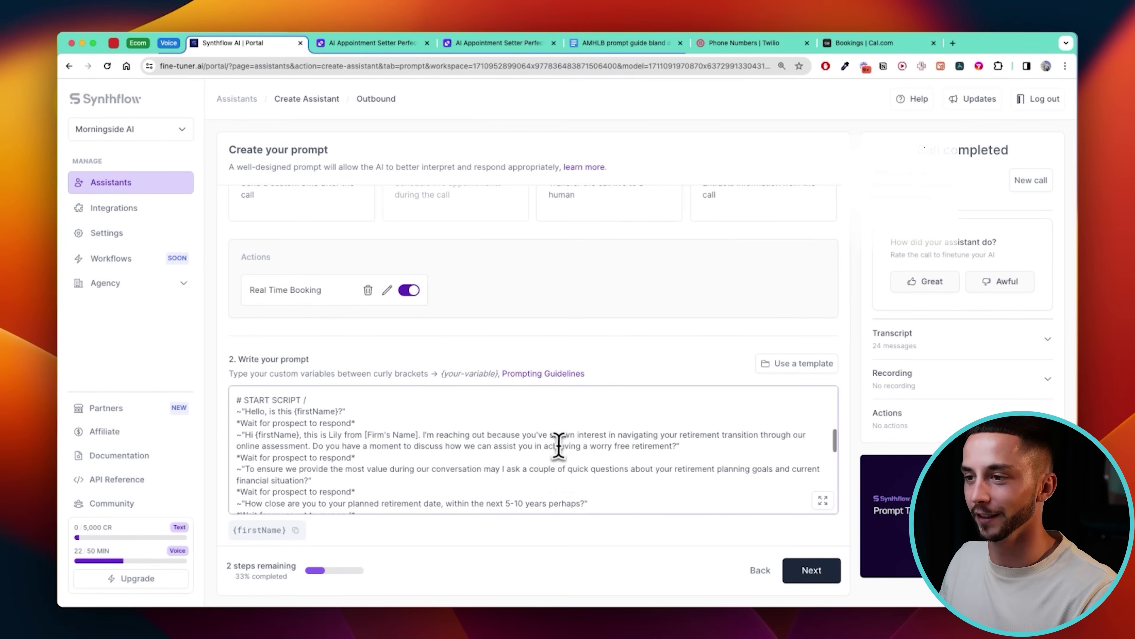
scroll(558, 445, down, 2)
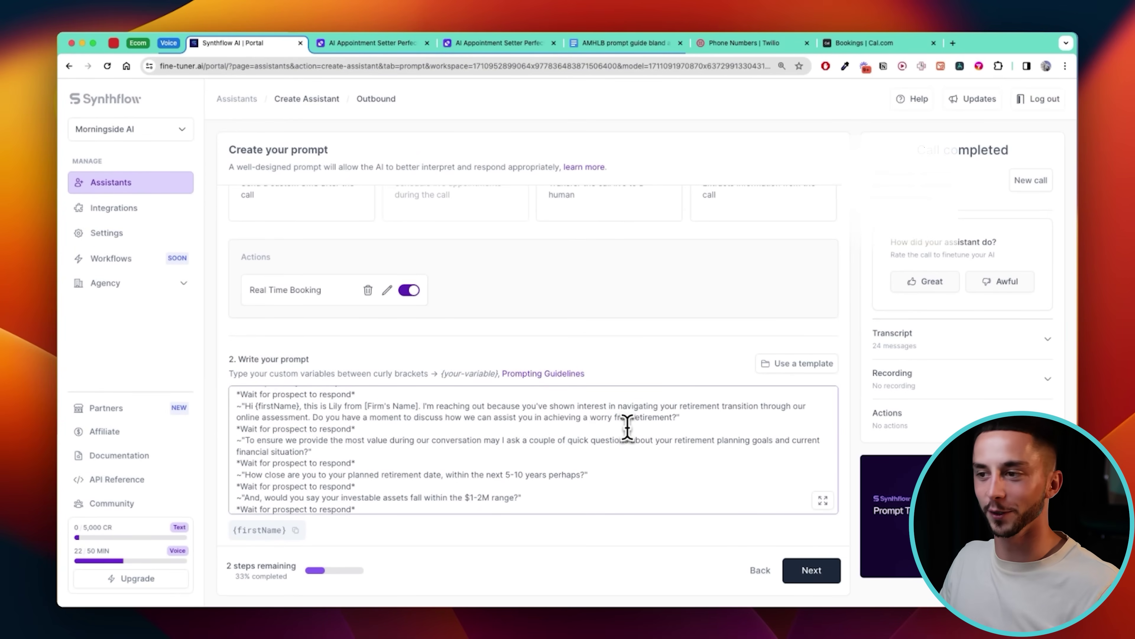
scroll(608, 429, down, 4)
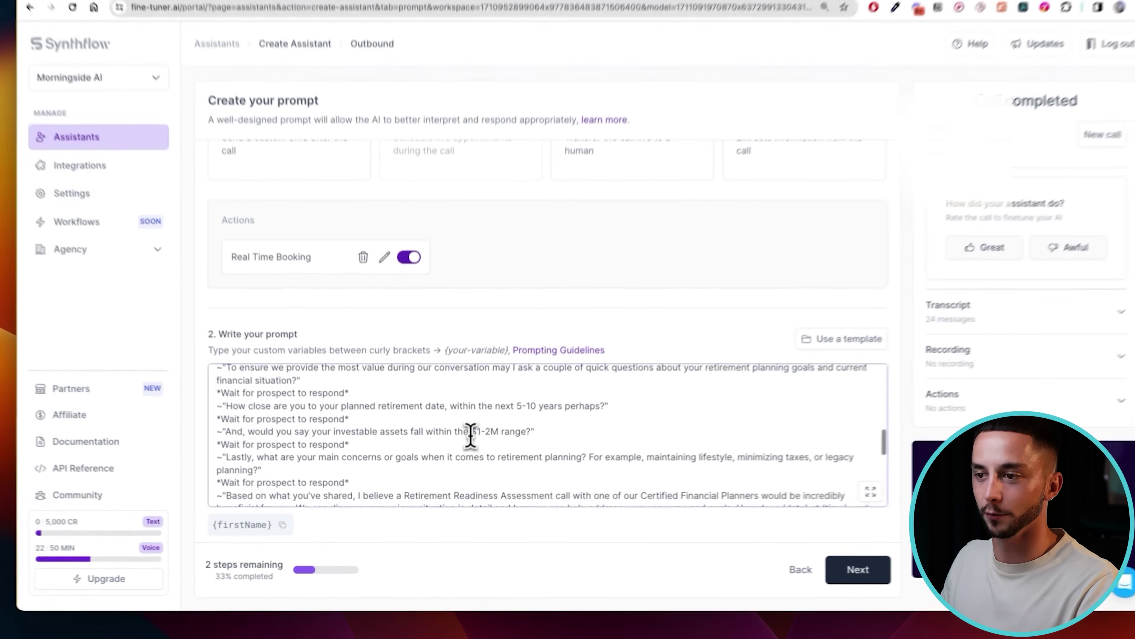
drag(472, 432, 524, 432)
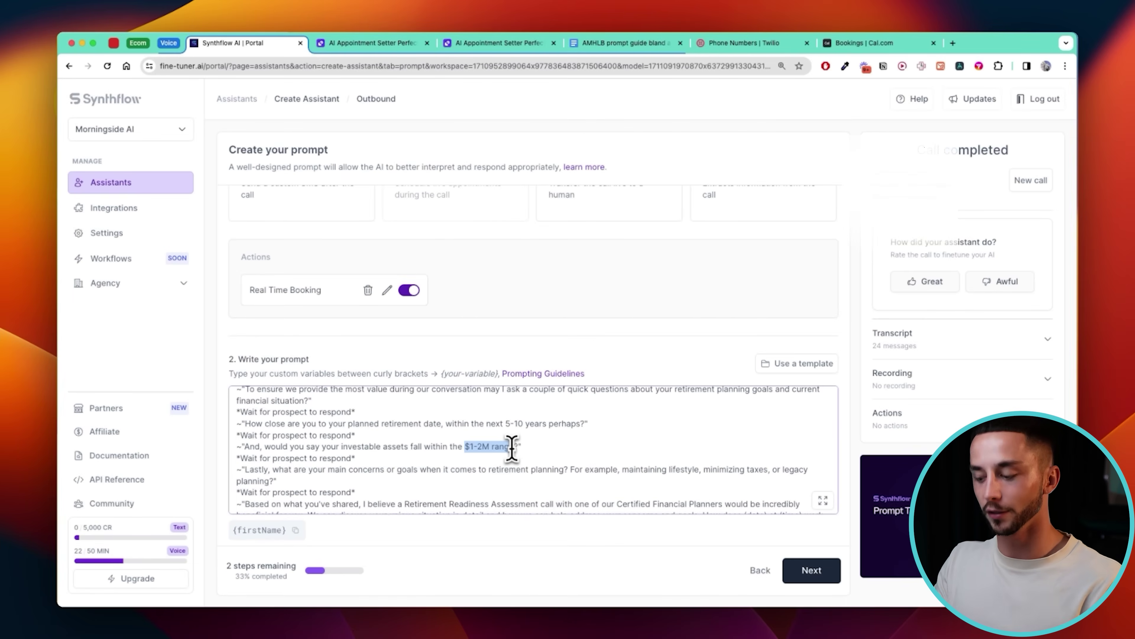